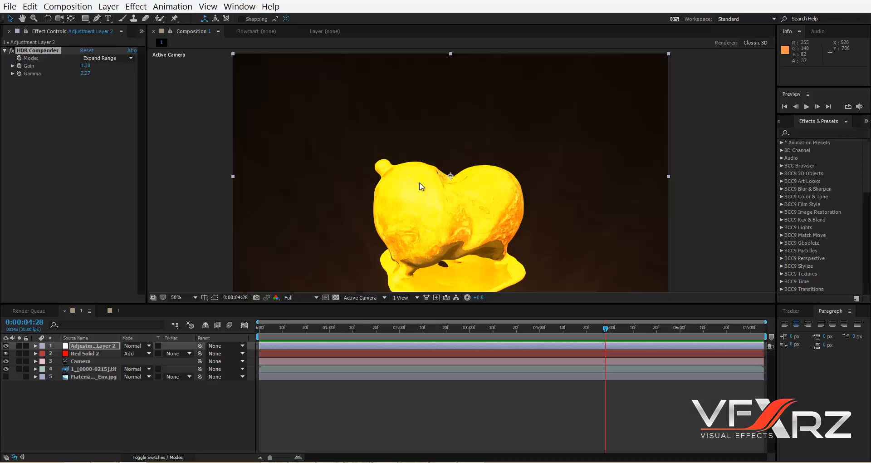
# Step: Scrub through the composition's timeline to preview the finished molten gold splash animation
pyautogui.click(320, 328)
pyautogui.moveTo(351, 331); pyautogui.dragTo(377, 333)
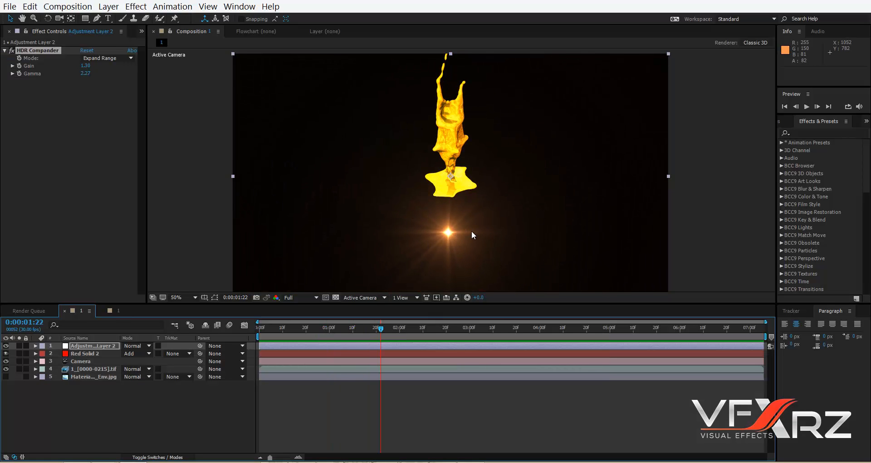
pyautogui.moveTo(402, 333); pyautogui.dragTo(556, 335)
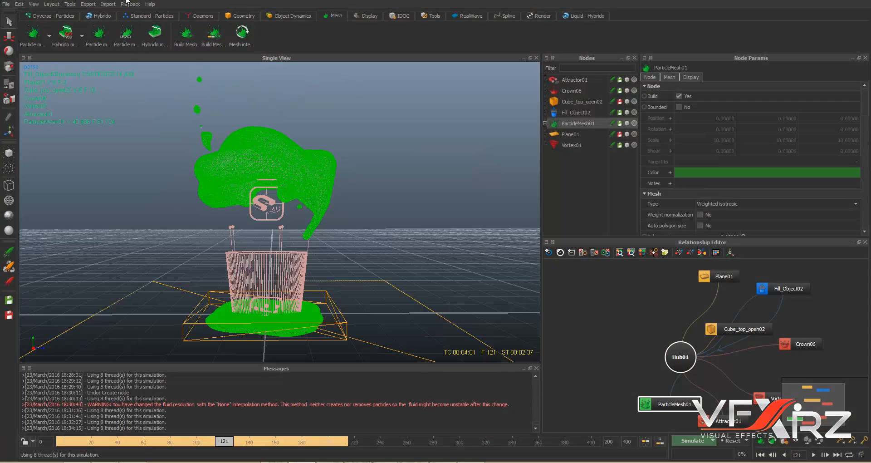
# Step: In RealFlow, start a new scene, discard the current data and create a project named gold
pyautogui.click(17, 7)
pyautogui.click(13, 20)
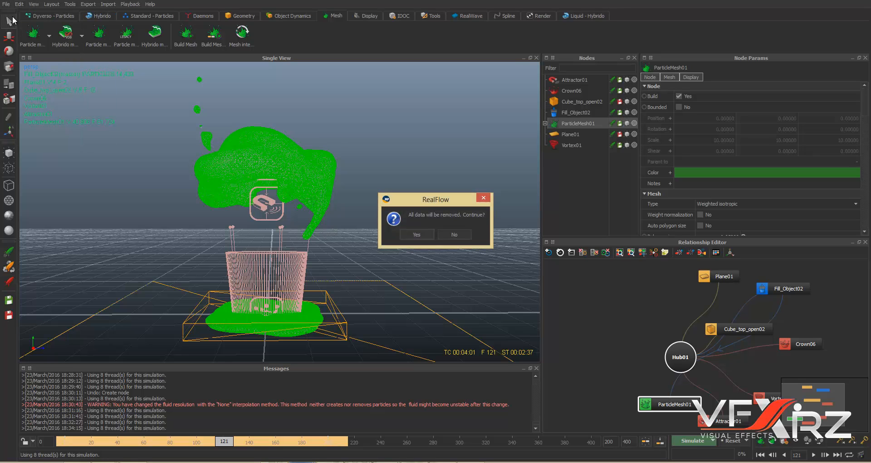
pyautogui.click(430, 233)
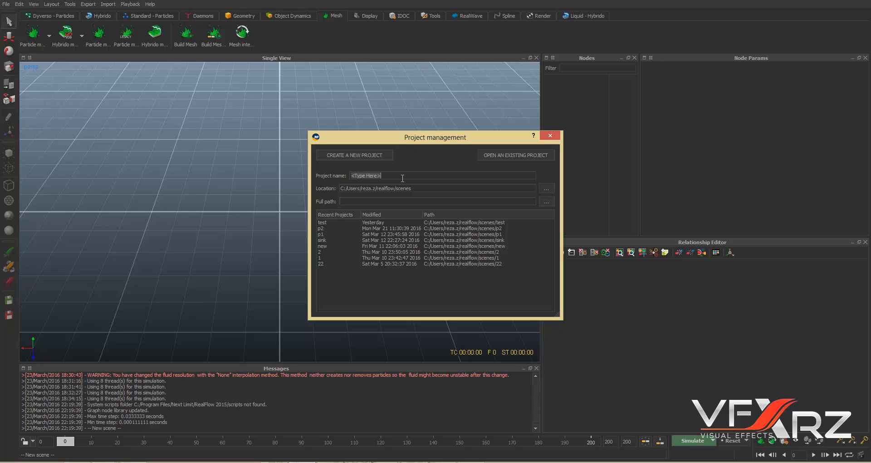
pyautogui.write('gold')
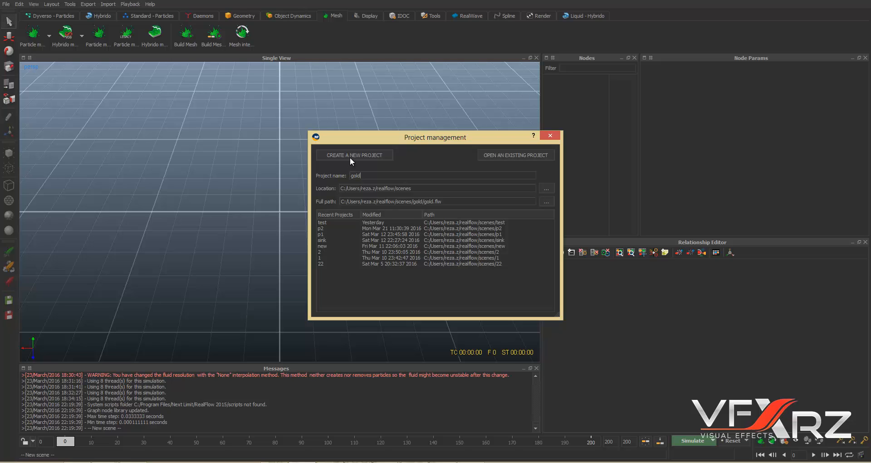
pyautogui.click(350, 158)
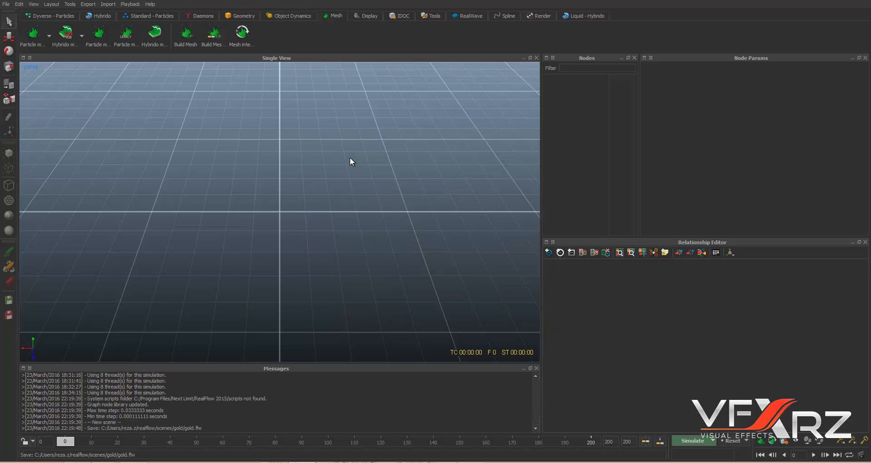
# Step: Add an open-topped cube to the empty scene at the origin
pyautogui.keyDown('alt'); pyautogui.moveTo(347, 228); pyautogui.dragTo(342, 203); pyautogui.keyUp('alt')
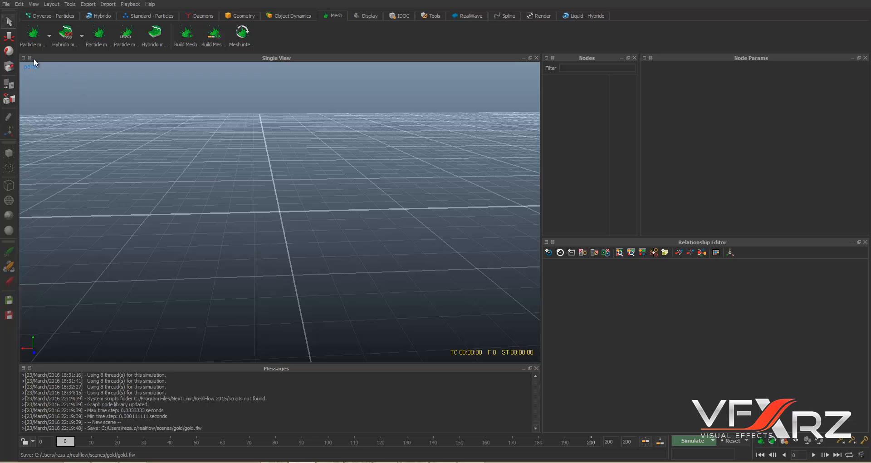
pyautogui.click(244, 16)
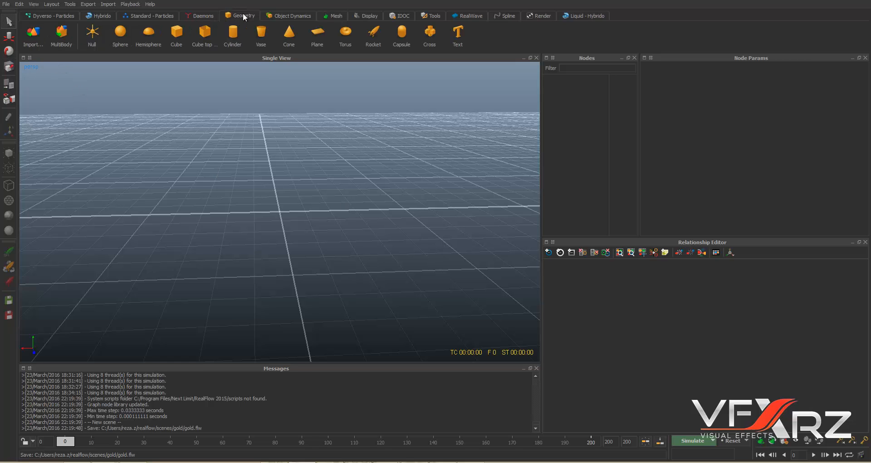
pyautogui.click(205, 36)
pyautogui.keyDown('alt'); pyautogui.moveTo(271, 210); pyautogui.dragTo(289, 220, button='right'); pyautogui.keyUp('alt')
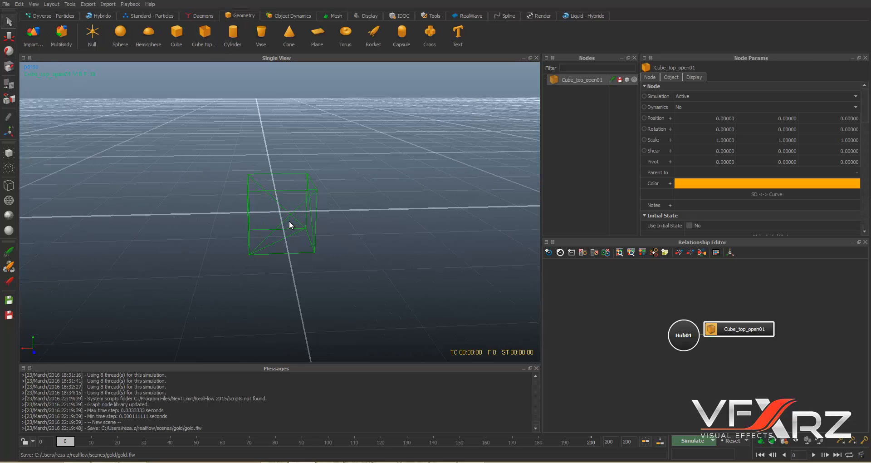
pyautogui.keyDown('alt'); pyautogui.moveTo(292, 215); pyautogui.dragTo(228, 193); pyautogui.keyUp('alt')
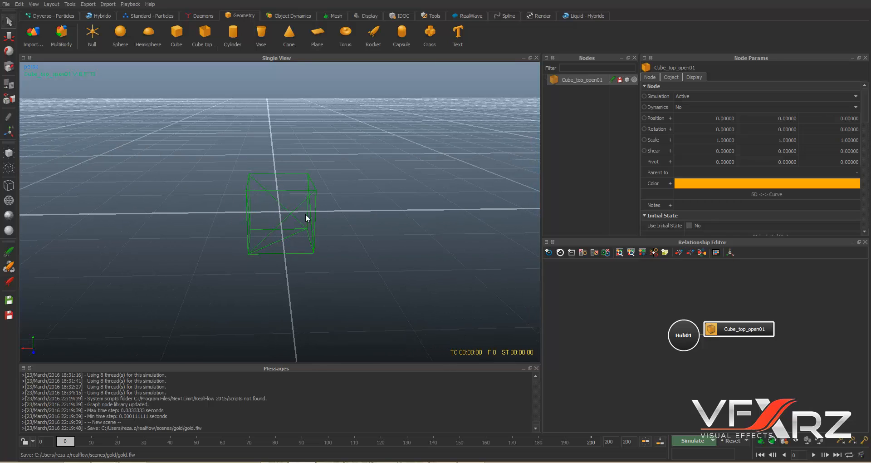
# Step: Scale the open-topped cube into a wide, shallow tray of about 2.74 in X, 0.33 in Y and 3.31 in Z
pyautogui.press('w')
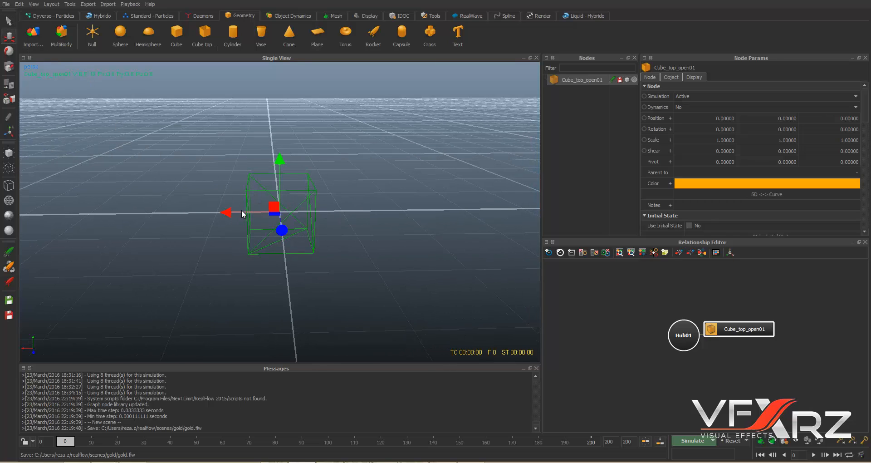
pyautogui.click(14, 70)
pyautogui.moveTo(228, 212); pyautogui.dragTo(137, 205)
pyautogui.moveTo(277, 235); pyautogui.dragTo(267, 349)
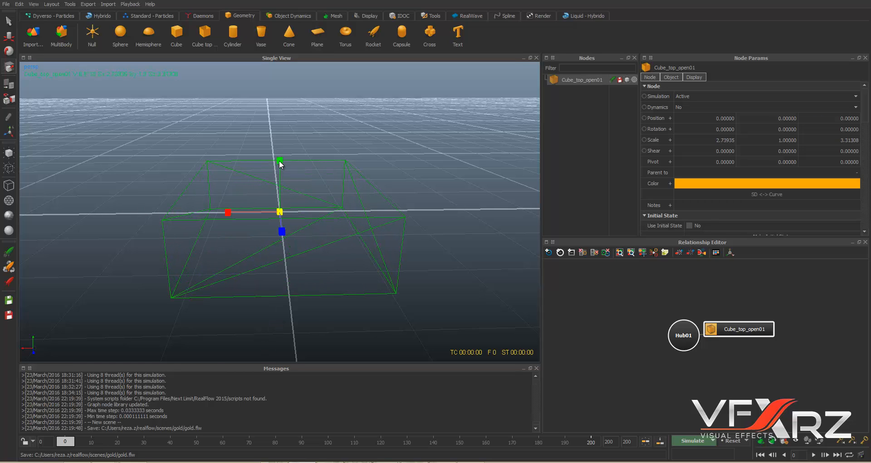
pyautogui.moveTo(280, 161); pyautogui.dragTo(316, 219)
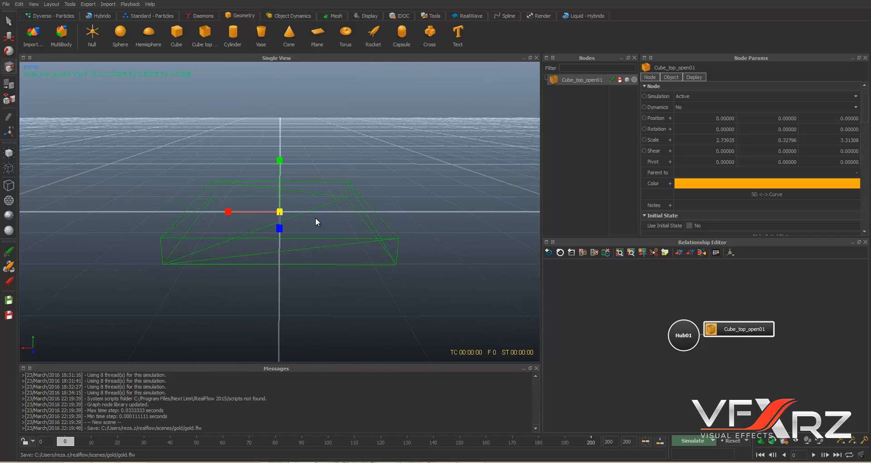
# Step: Add a Fill Object particle emitter and assign Cube_top_open01 as the object it fills
pyautogui.click(146, 16)
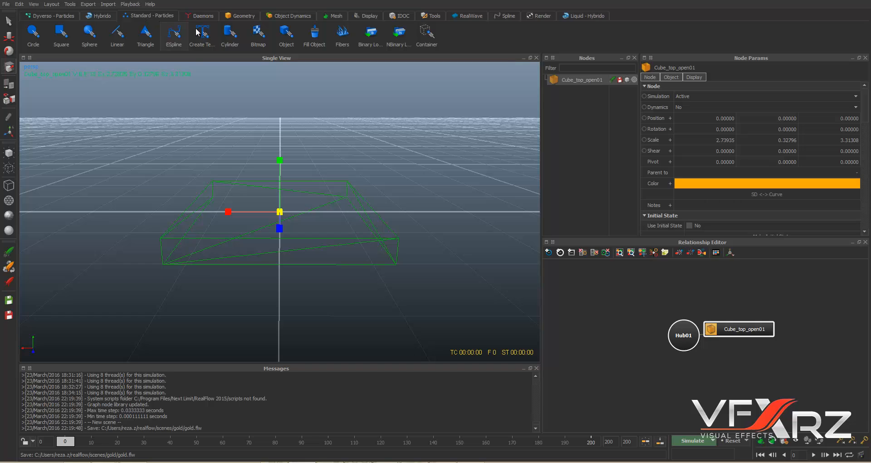
pyautogui.click(313, 36)
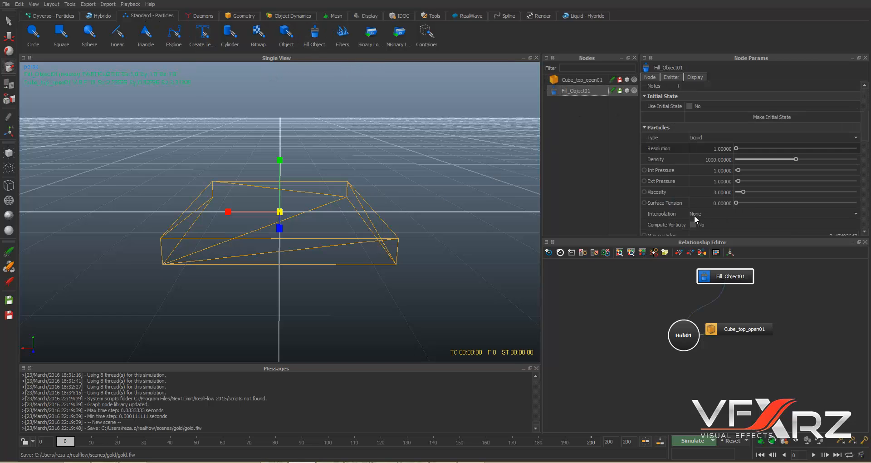
pyautogui.scroll(-10, 694, 215)
pyautogui.scroll(5, 695, 214)
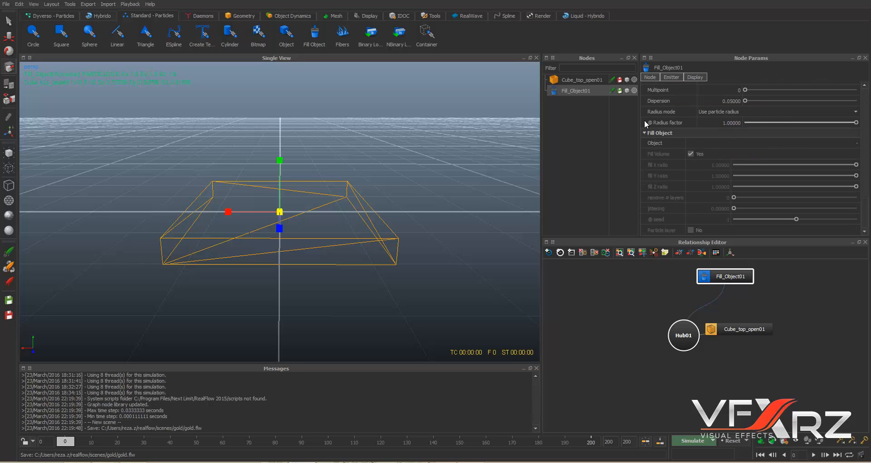
pyautogui.click(708, 143)
pyautogui.click(660, 56)
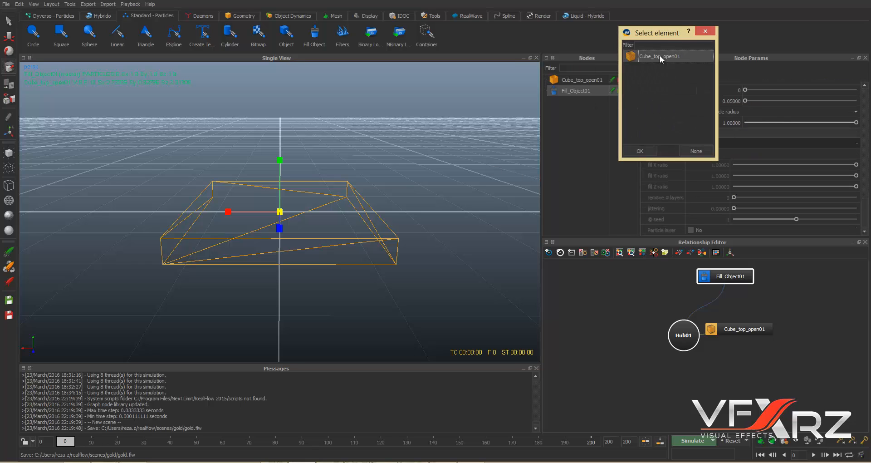
pyautogui.click(641, 152)
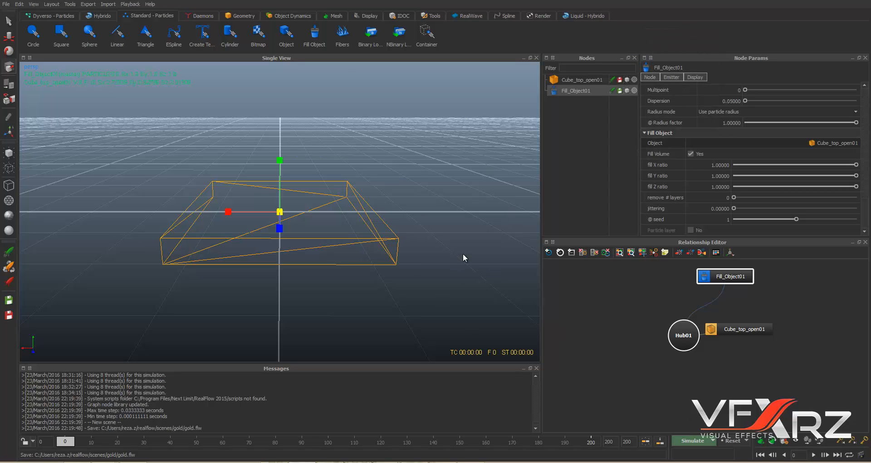
# Step: Add a Crown daemon at the center of the tray and adjust its scale along the Z axis
pyautogui.click(201, 16)
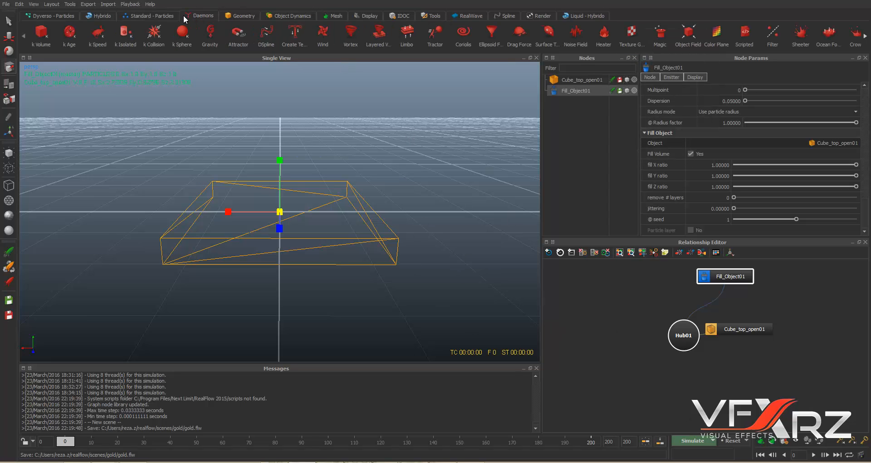
pyautogui.click(866, 38)
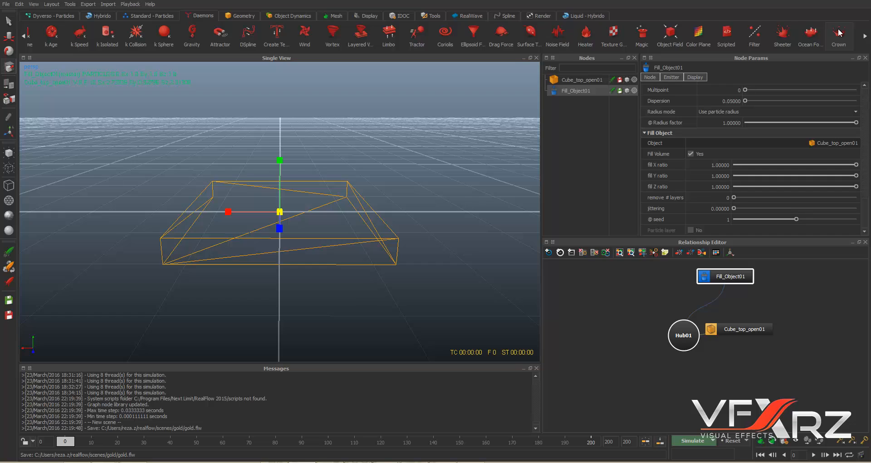
pyautogui.click(840, 33)
pyautogui.keyDown('alt'); pyautogui.moveTo(434, 148); pyautogui.dragTo(364, 169); pyautogui.keyUp('alt')
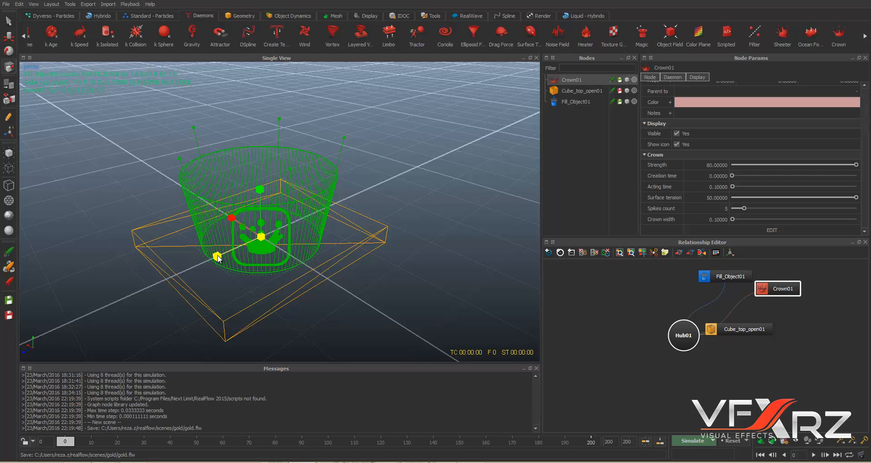
pyautogui.moveTo(218, 257); pyautogui.dragTo(398, 263)
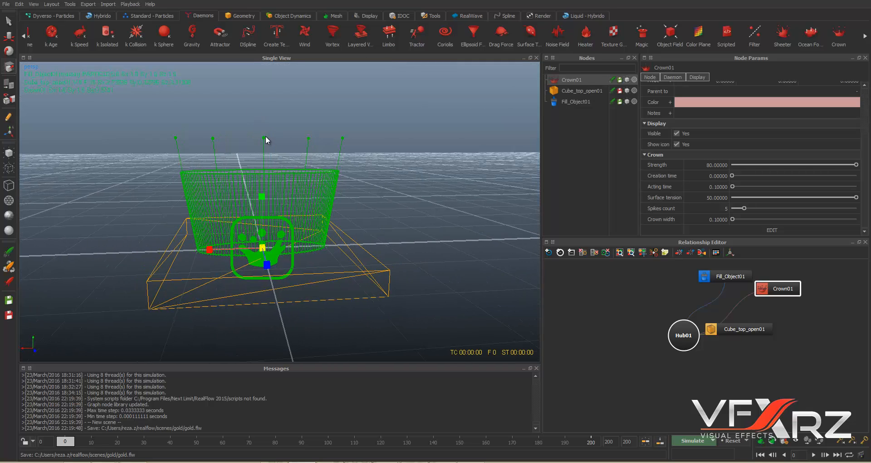
# Step: Edit the crown's shape by raising one rim control point on the near side and one on the far side
pyautogui.click(9, 117)
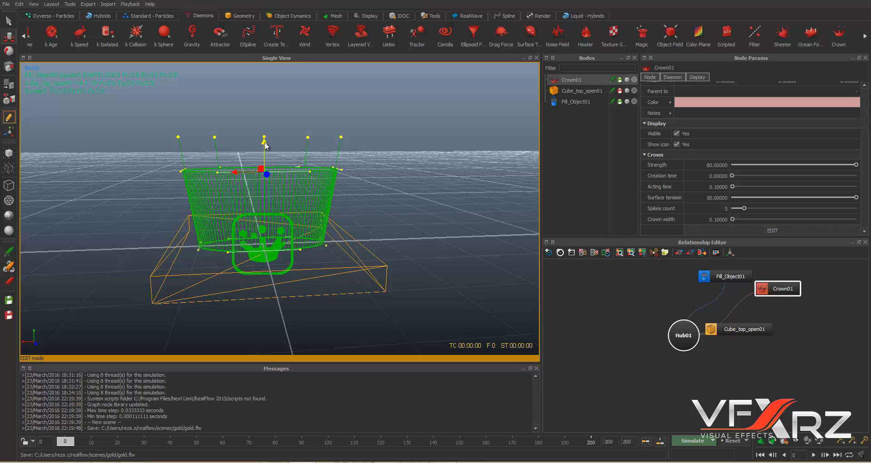
pyautogui.moveTo(265, 144); pyautogui.dragTo(265, 105)
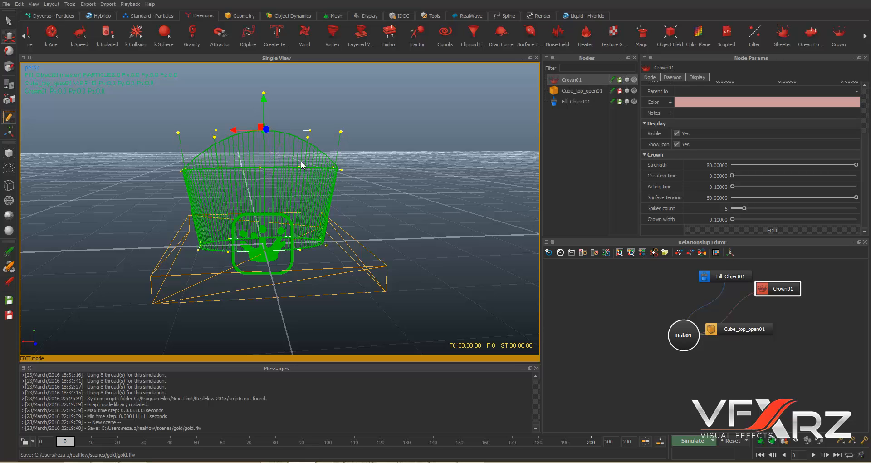
pyautogui.keyDown('alt'); pyautogui.moveTo(281, 192); pyautogui.dragTo(325, 182); pyautogui.keyUp('alt')
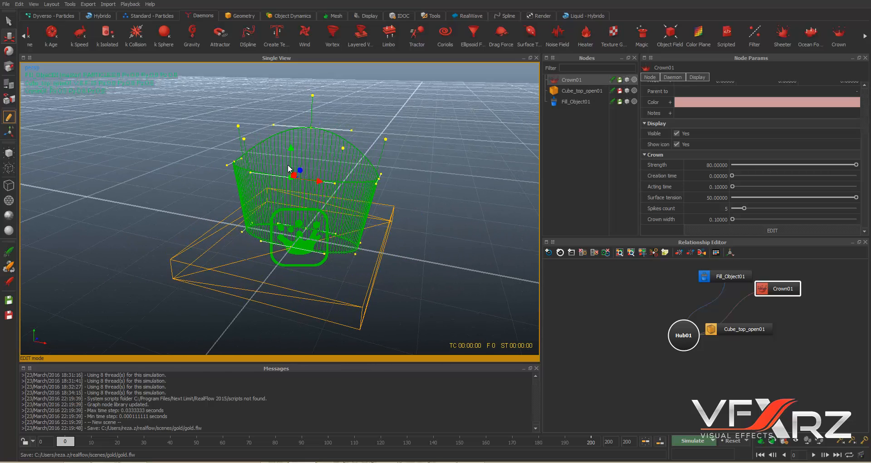
pyautogui.moveTo(293, 151); pyautogui.dragTo(292, 104)
pyautogui.keyDown('alt'); pyautogui.moveTo(424, 132); pyautogui.dragTo(250, 151); pyautogui.keyUp('alt')
# Step: Reset the scene and run the simulation to about frame 75 to examine how the crown launches the particles
pyautogui.click(727, 440)
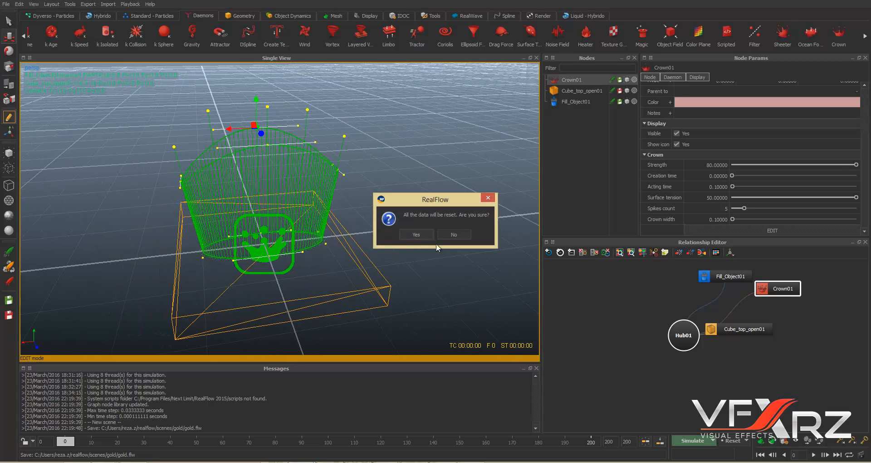
pyautogui.click(425, 234)
pyautogui.click(693, 440)
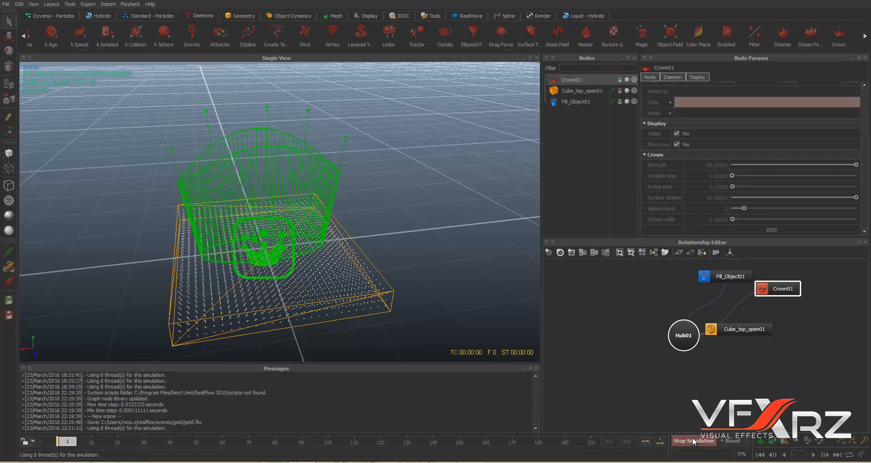
pyautogui.keyDown('alt'); pyautogui.moveTo(472, 228); pyautogui.dragTo(443, 211); pyautogui.keyUp('alt')
pyautogui.scroll(-5, 439, 201)
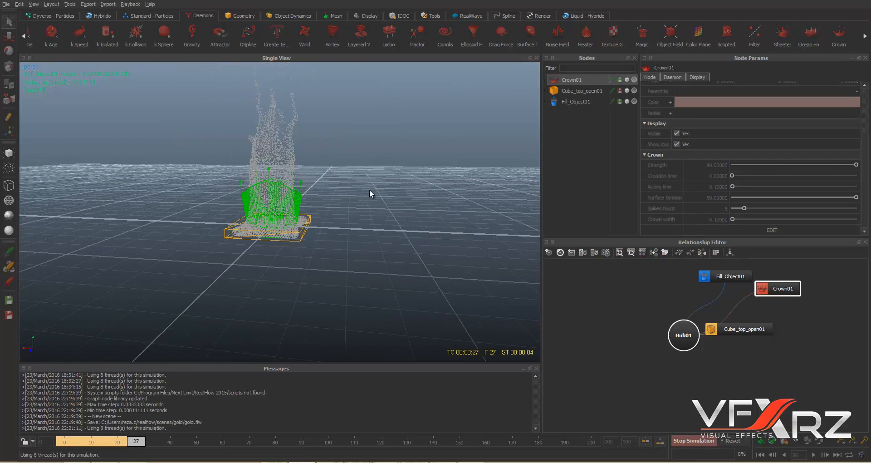
pyautogui.keyDown('alt'); pyautogui.moveTo(370, 189); pyautogui.dragTo(379, 192); pyautogui.keyUp('alt')
pyautogui.keyDown('alt'); pyautogui.moveTo(325, 155); pyautogui.dragTo(364, 254); pyautogui.keyUp('alt')
pyautogui.keyDown('alt'); pyautogui.moveTo(332, 208); pyautogui.dragTo(342, 229); pyautogui.keyUp('alt')
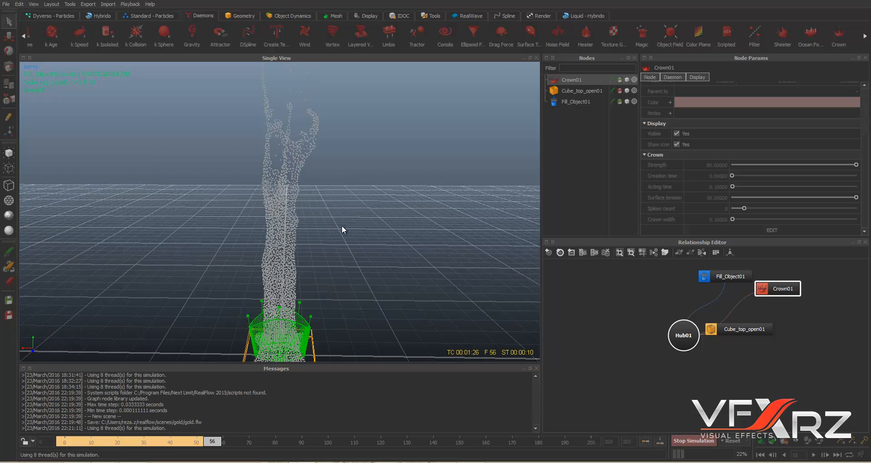
pyautogui.keyDown('alt'); pyautogui.moveTo(340, 273); pyautogui.dragTo(348, 245, button='middle'); pyautogui.keyUp('alt')
pyautogui.click(694, 440)
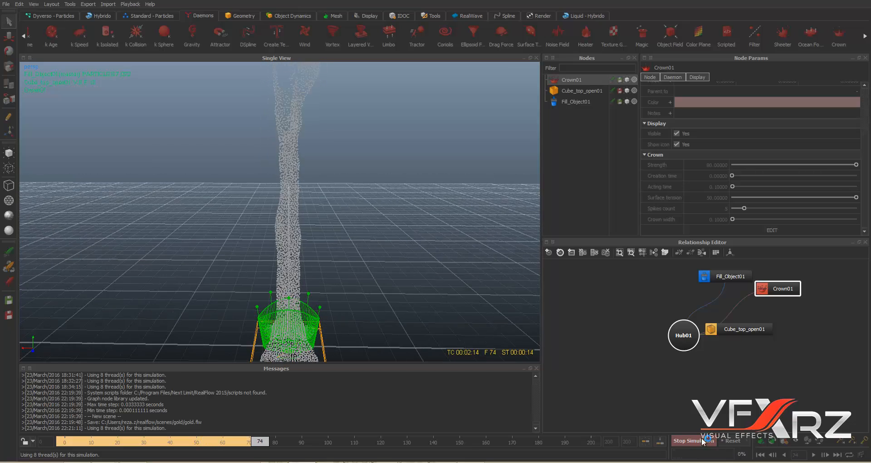
# Step: Add an Attractor daemon and move it straight up above the crown, into the particle column
pyautogui.keyDown('alt'); pyautogui.moveTo(424, 320); pyautogui.dragTo(310, 239, button='right'); pyautogui.keyUp('alt')
pyautogui.keyDown('alt'); pyautogui.moveTo(304, 270); pyautogui.dragTo(297, 217, button='middle'); pyautogui.keyUp('alt')
pyautogui.keyDown('alt'); pyautogui.moveTo(297, 217); pyautogui.dragTo(304, 216, button='right'); pyautogui.keyUp('alt')
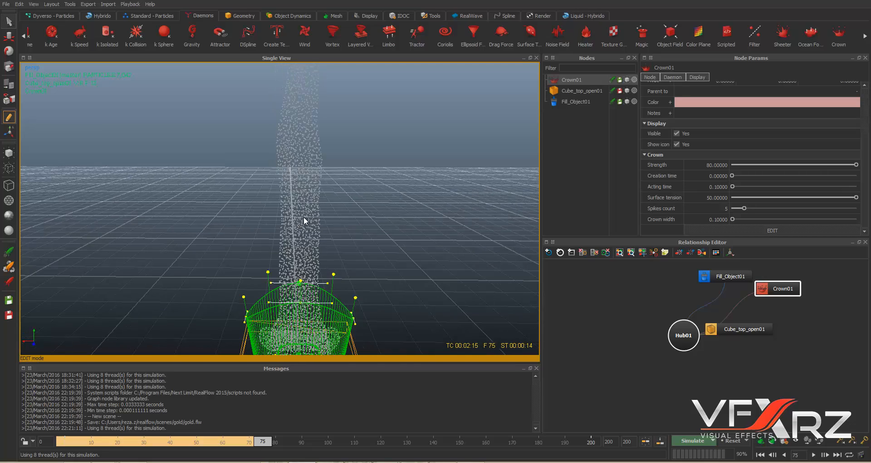
pyautogui.keyDown('alt'); pyautogui.moveTo(310, 220); pyautogui.dragTo(274, 78); pyautogui.keyUp('alt')
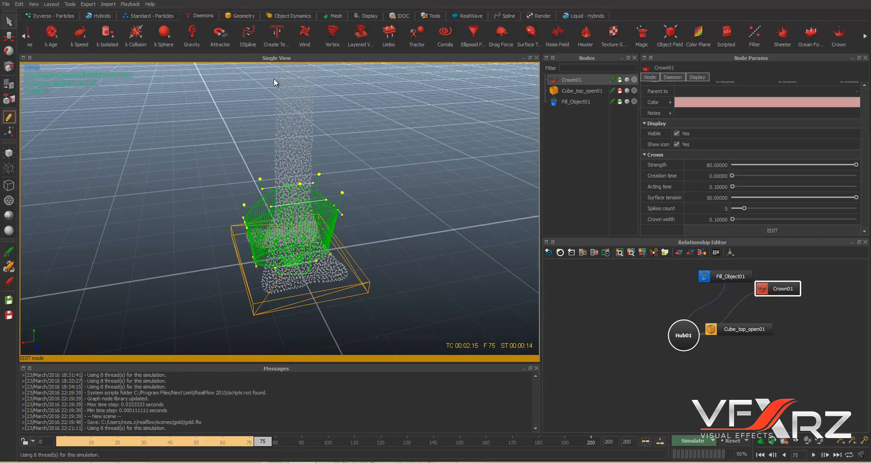
pyautogui.click(217, 36)
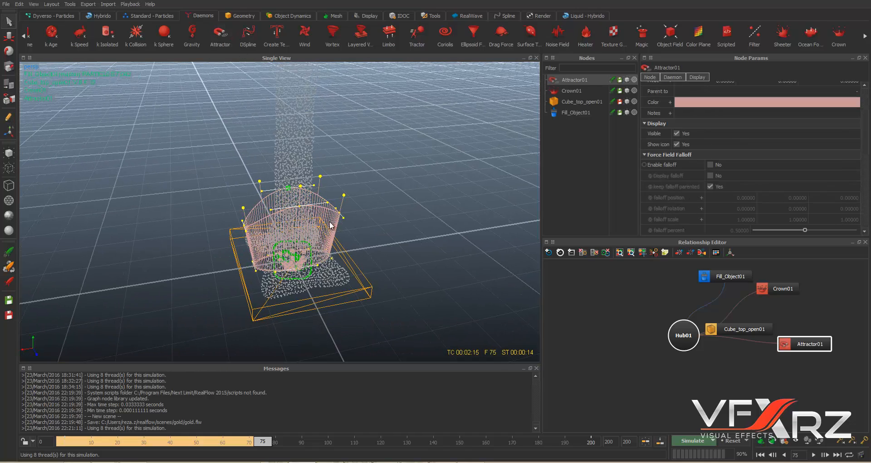
pyautogui.click(7, 37)
pyautogui.moveTo(294, 217); pyautogui.dragTo(289, 87)
# Step: Add a Vortex daemon and raise it above the crown to the attractor's height
pyautogui.keyDown('alt'); pyautogui.moveTo(407, 194); pyautogui.dragTo(372, 190); pyautogui.keyUp('alt')
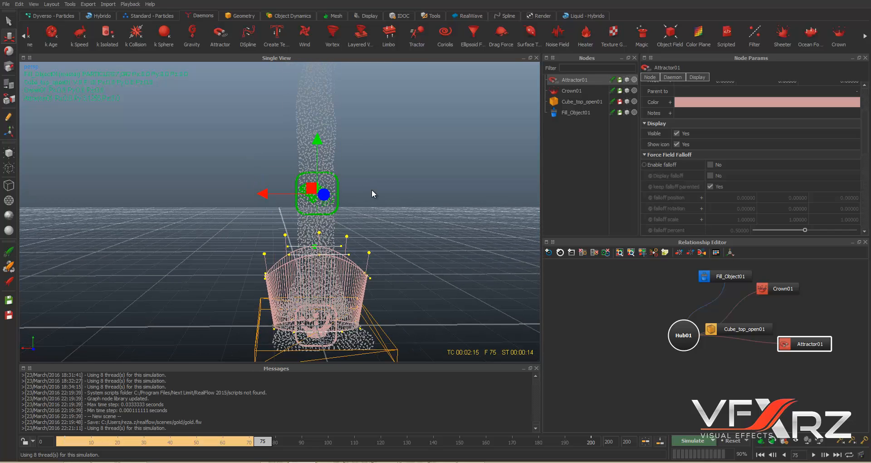
pyautogui.click(326, 43)
pyautogui.moveTo(316, 273); pyautogui.dragTo(317, 137)
# Step: Reset the scene and run the simulation to frame 200 to examine how the attractor and vortex shape the particles
pyautogui.click(729, 442)
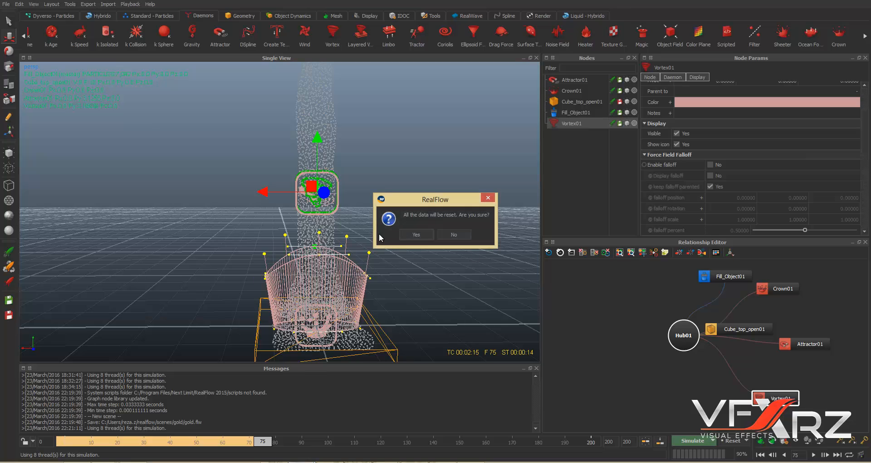
pyautogui.click(416, 233)
pyautogui.click(687, 441)
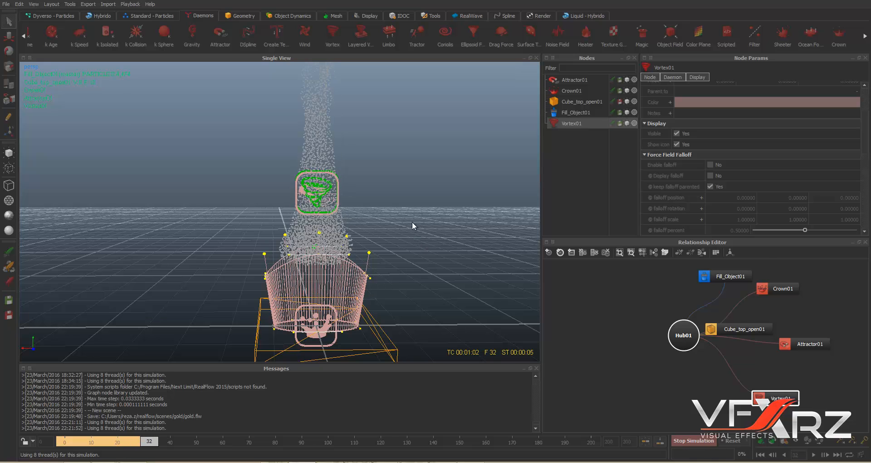
pyautogui.scroll(-5, 407, 231)
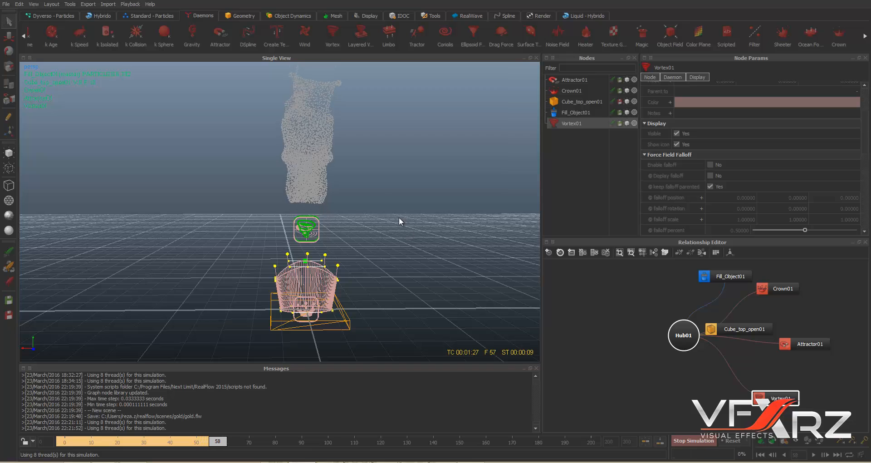
pyautogui.keyDown('alt'); pyautogui.moveTo(390, 223); pyautogui.dragTo(388, 233, button='middle'); pyautogui.keyUp('alt')
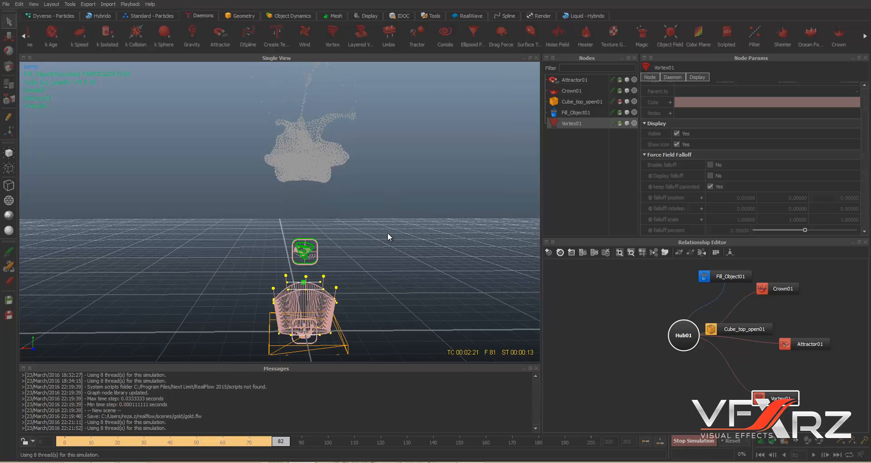
pyautogui.keyDown('alt'); pyautogui.moveTo(389, 241); pyautogui.dragTo(390, 259, button='middle'); pyautogui.keyUp('alt')
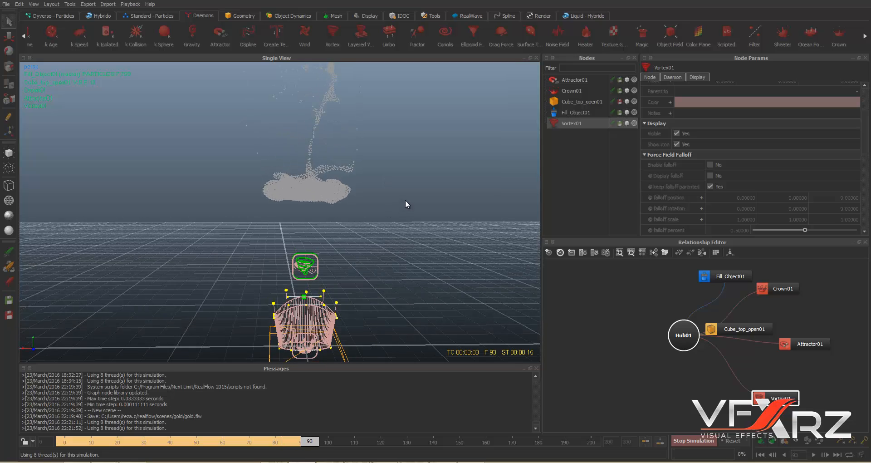
pyautogui.keyDown('alt'); pyautogui.moveTo(405, 200); pyautogui.dragTo(386, 219); pyautogui.keyUp('alt')
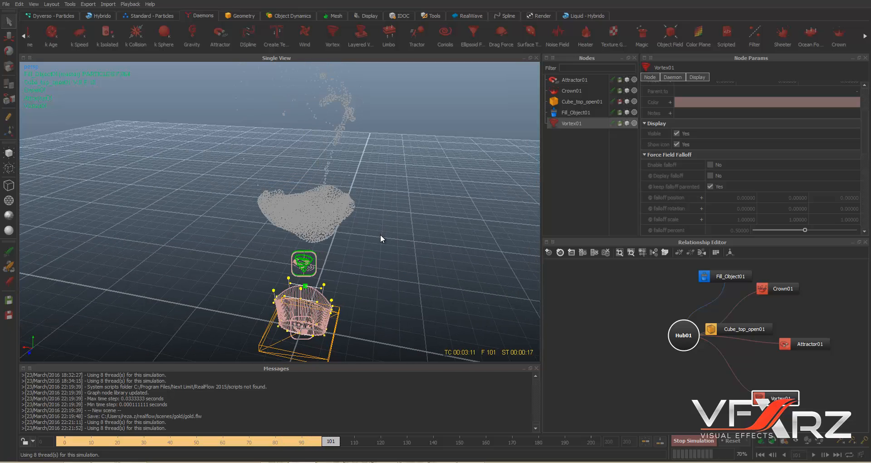
pyautogui.keyDown('alt'); pyautogui.moveTo(381, 234); pyautogui.dragTo(400, 215, button='middle'); pyautogui.keyUp('alt')
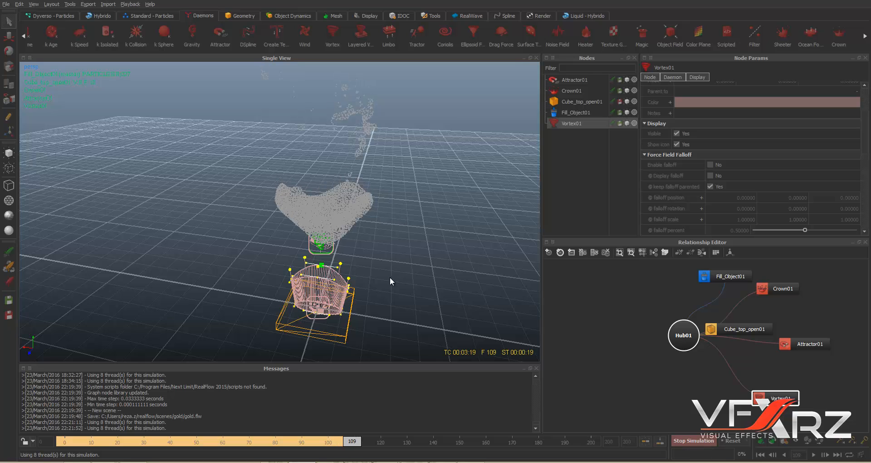
pyautogui.keyDown('alt'); pyautogui.moveTo(391, 277); pyautogui.dragTo(394, 251, button='middle'); pyautogui.keyUp('alt')
pyautogui.keyDown('alt'); pyautogui.moveTo(444, 238); pyautogui.dragTo(452, 231); pyautogui.keyUp('alt')
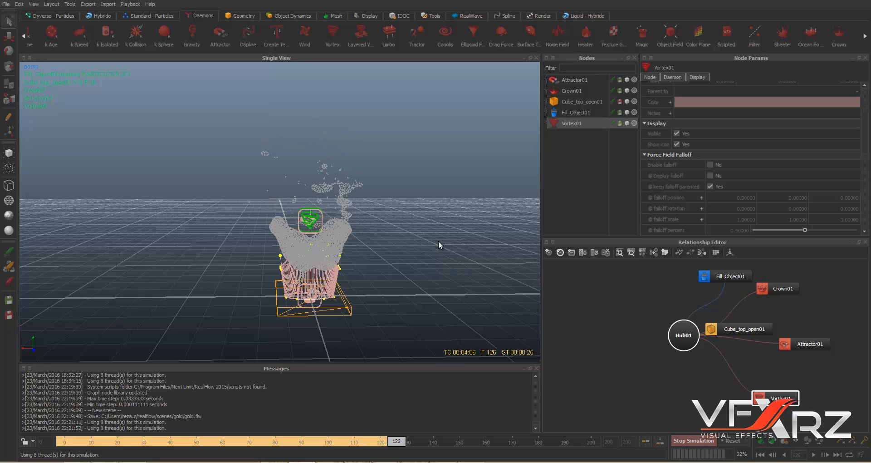
pyautogui.scroll(3, 358, 303)
pyautogui.scroll(-3, 358, 307)
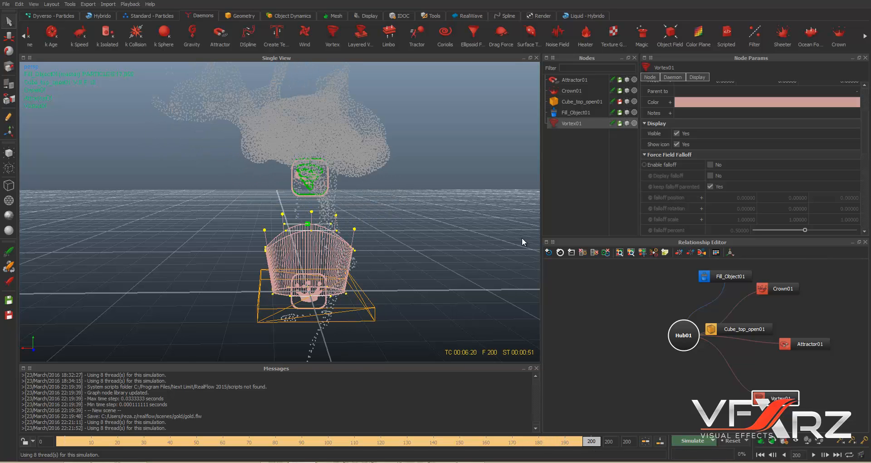
# Step: Add a standard Particle mesh to the scene and view the field settings of the Fill_Object01 emitter inside it
pyautogui.click(585, 159)
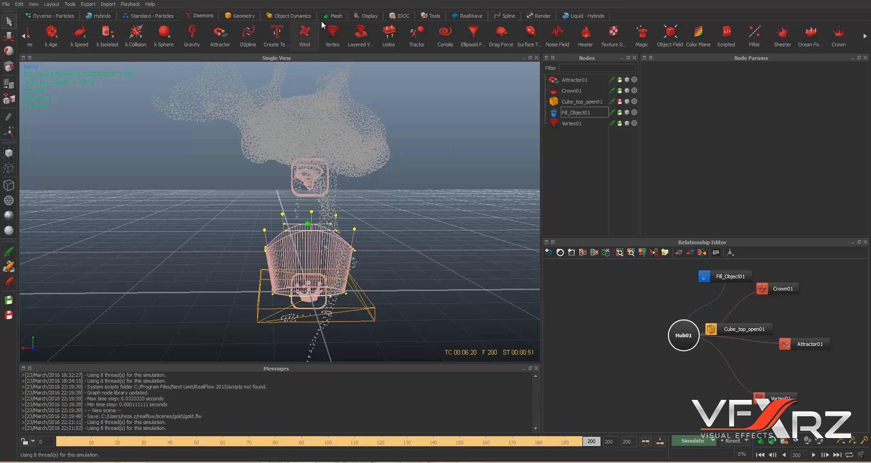
pyautogui.click(334, 18)
pyautogui.click(49, 36)
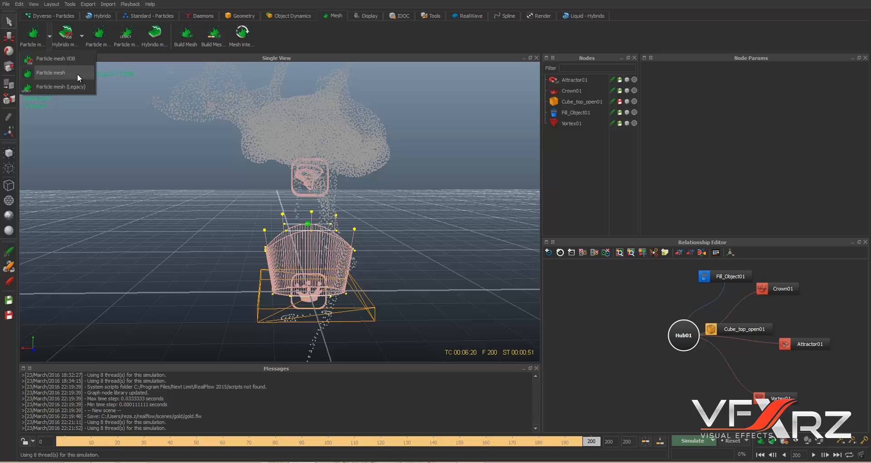
pyautogui.click(77, 73)
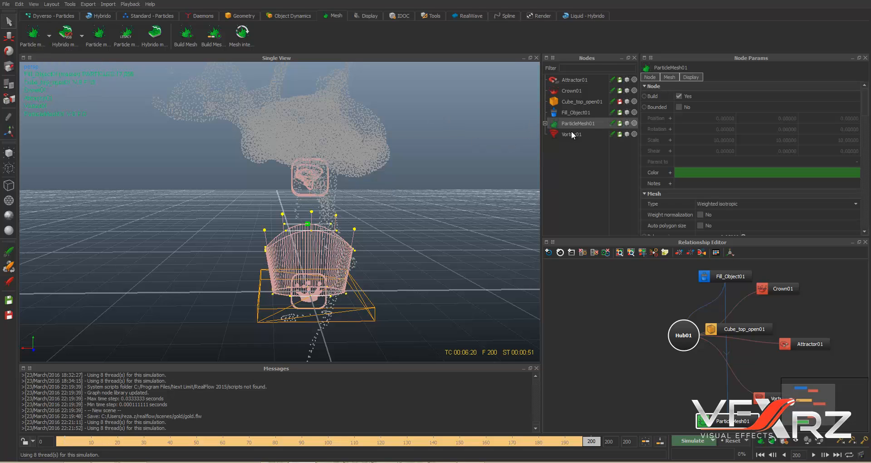
pyautogui.click(545, 123)
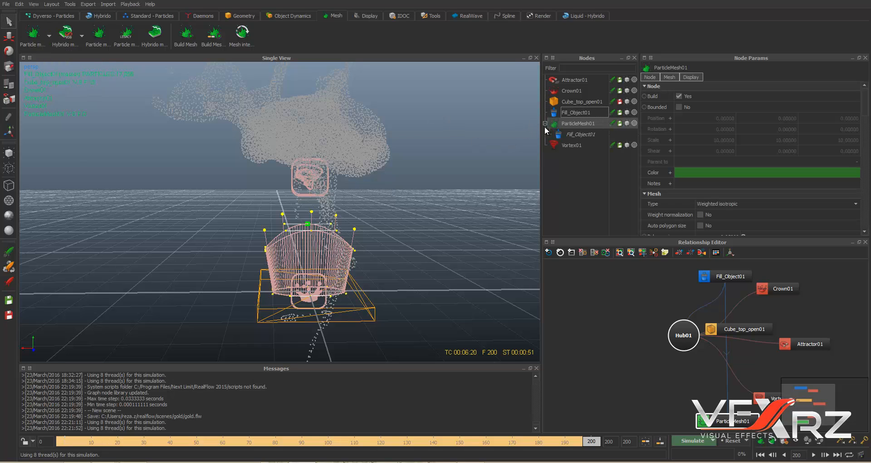
pyautogui.click(579, 135)
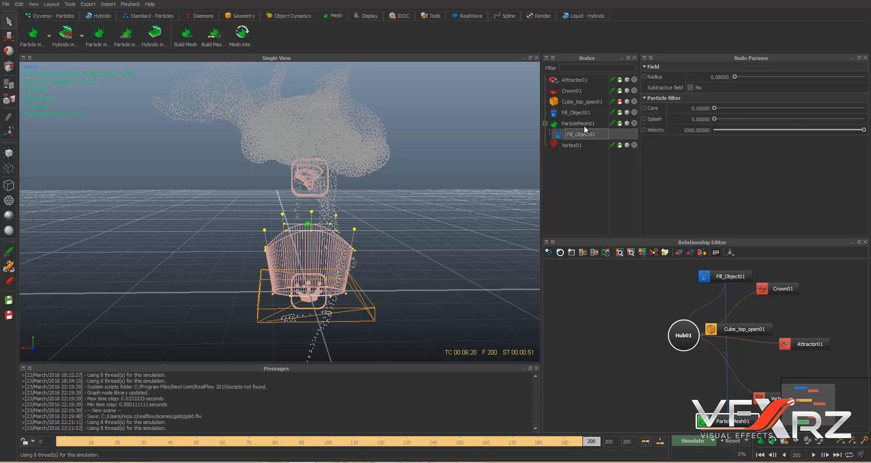
pyautogui.click(588, 125)
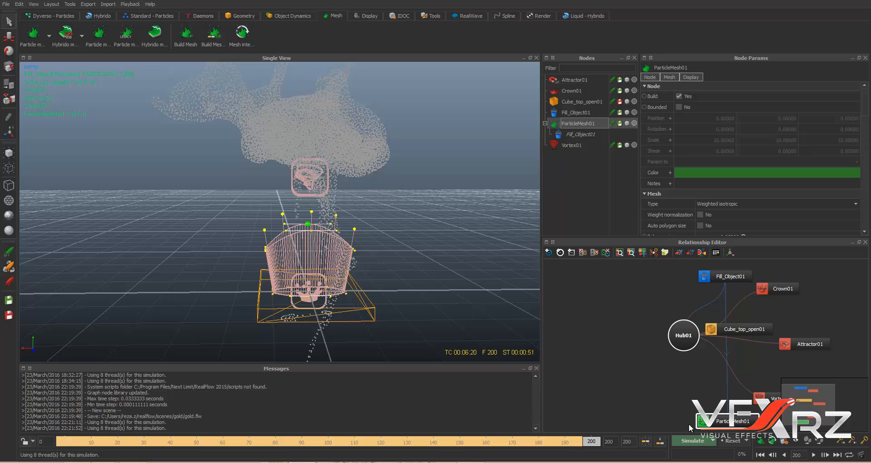
# Step: Reset the scene and simulate with the particle mesh building, following the rising splash and stopping at about frame 51
pyautogui.click(732, 441)
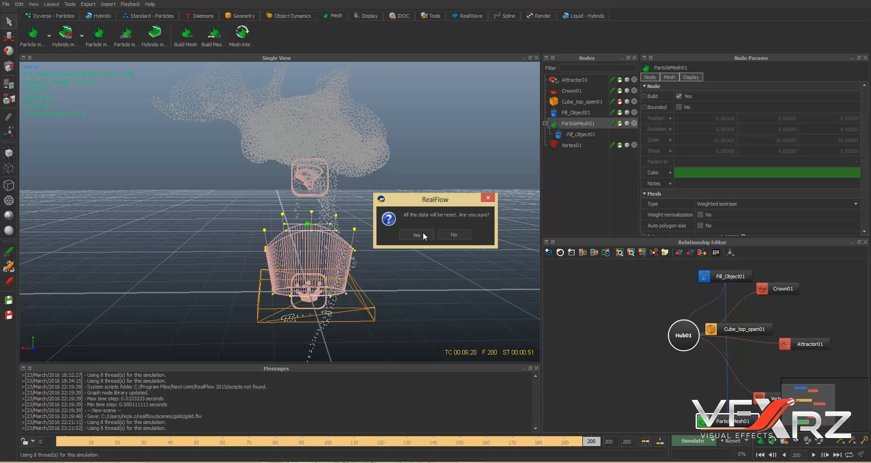
pyautogui.click(423, 234)
pyautogui.click(694, 439)
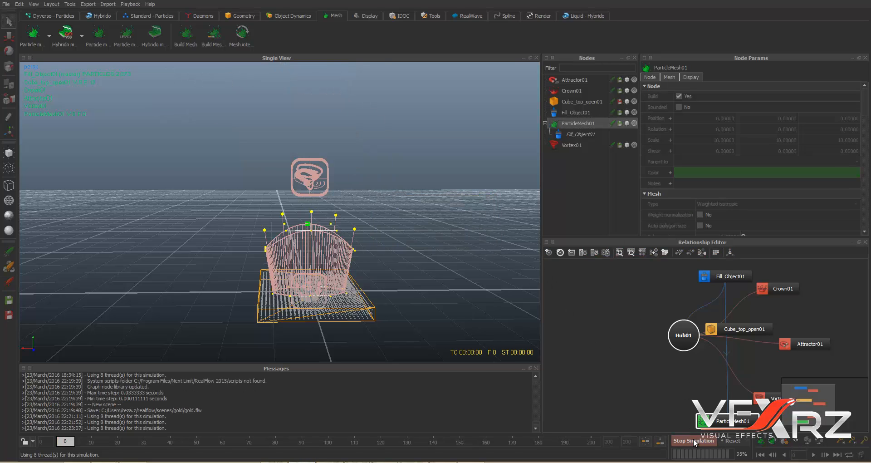
pyautogui.scroll(4, 297, 268)
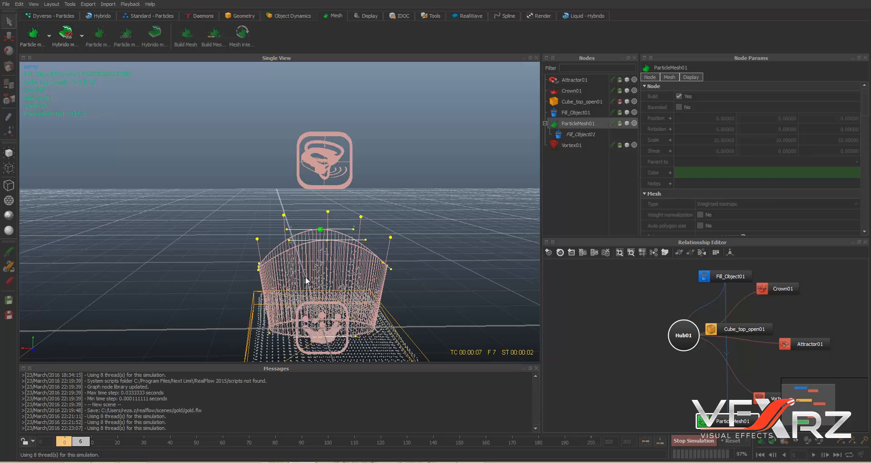
pyautogui.keyDown('alt'); pyautogui.moveTo(325, 280); pyautogui.dragTo(304, 244, button='middle'); pyautogui.keyUp('alt')
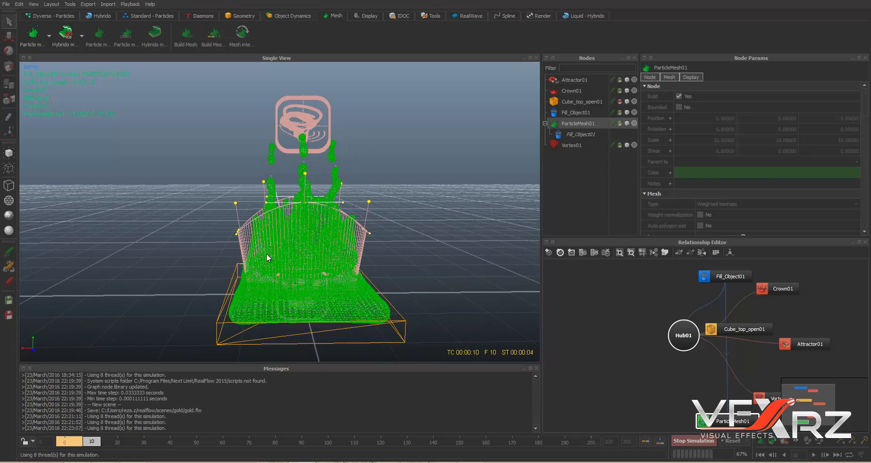
pyautogui.keyDown('alt'); pyautogui.moveTo(348, 191); pyautogui.dragTo(335, 213, button='middle'); pyautogui.keyUp('alt')
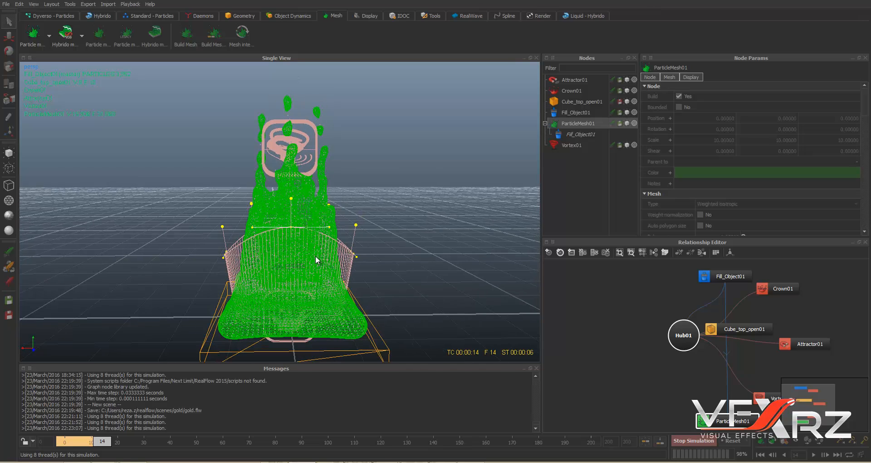
pyautogui.scroll(-3, 346, 159)
pyautogui.keyDown('alt'); pyautogui.moveTo(346, 156); pyautogui.dragTo(302, 228, button='middle'); pyautogui.keyUp('alt')
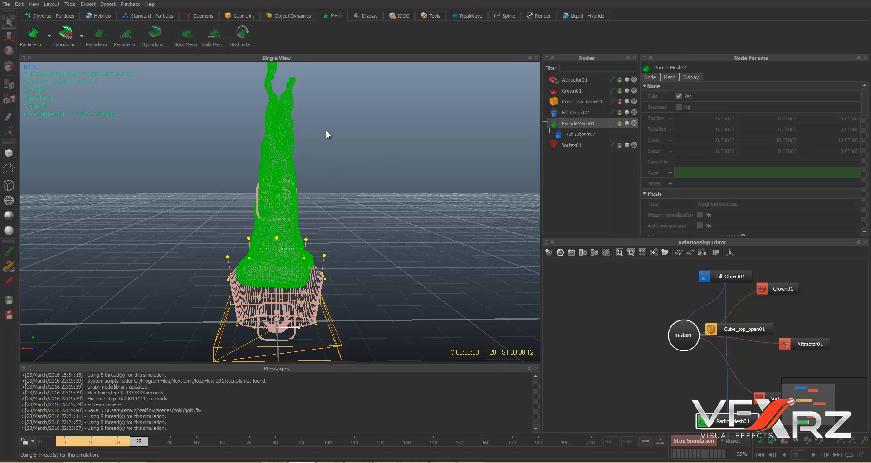
pyautogui.keyDown('alt'); pyautogui.moveTo(326, 151); pyautogui.dragTo(325, 194, button='middle'); pyautogui.keyUp('alt')
pyautogui.scroll(-2, 326, 193)
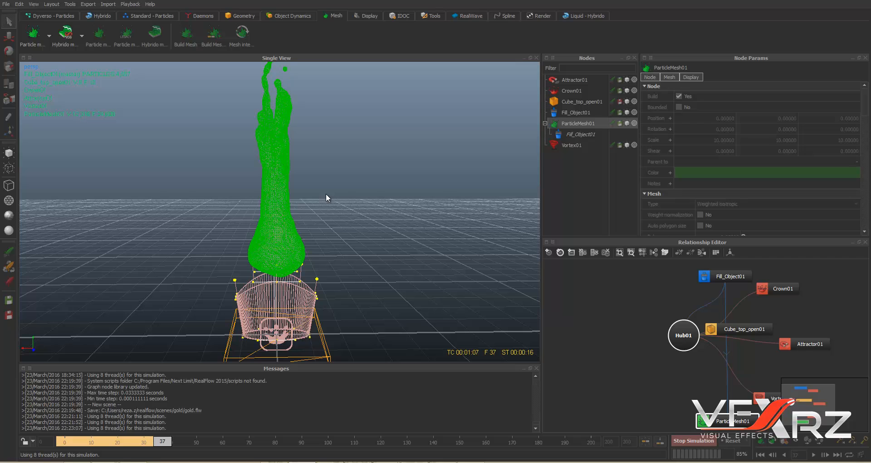
pyautogui.keyDown('alt'); pyautogui.moveTo(389, 186); pyautogui.dragTo(388, 221, button='middle'); pyautogui.keyUp('alt')
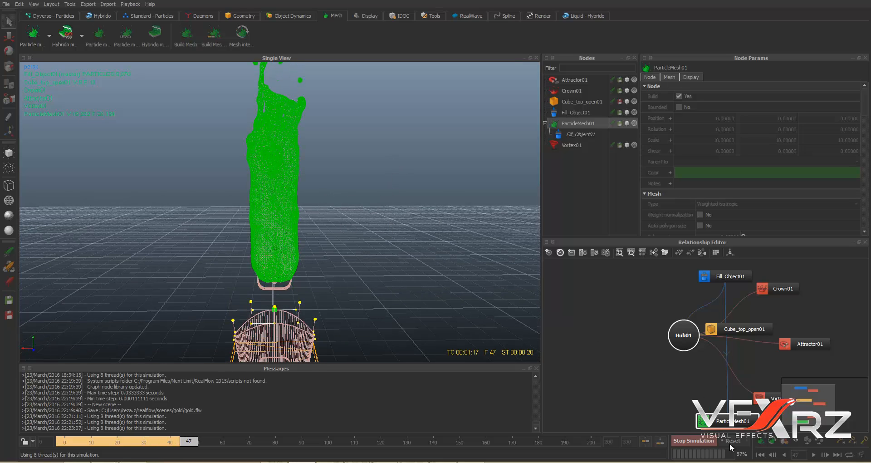
pyautogui.click(708, 443)
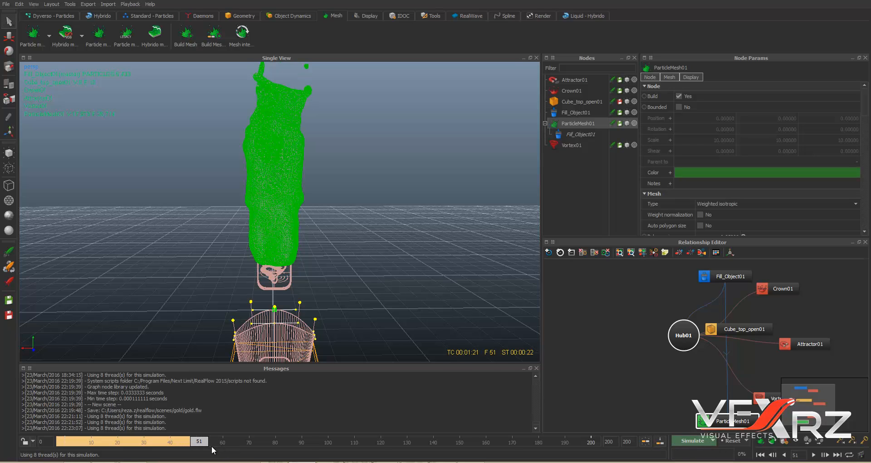
# Step: Go back to frame 34 and display the particle mesh smooth-shaded to examine the splash surface from tip to base
pyautogui.moveTo(197, 445); pyautogui.dragTo(156, 442)
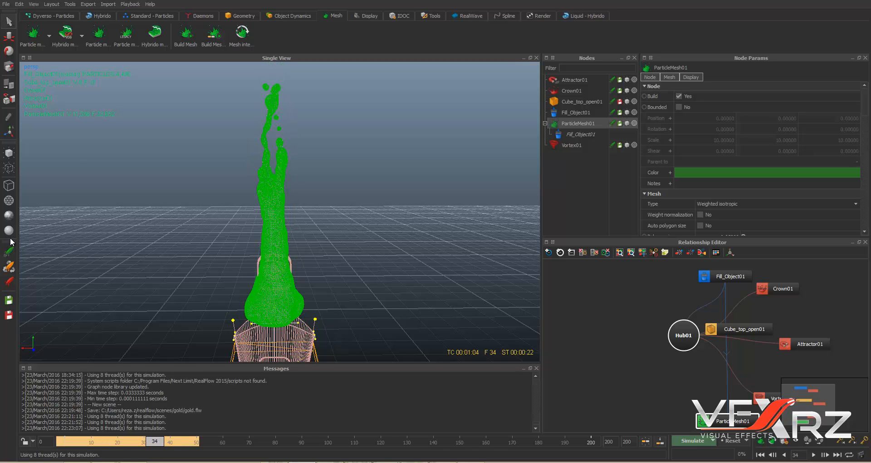
pyautogui.click(10, 232)
pyautogui.click(425, 246)
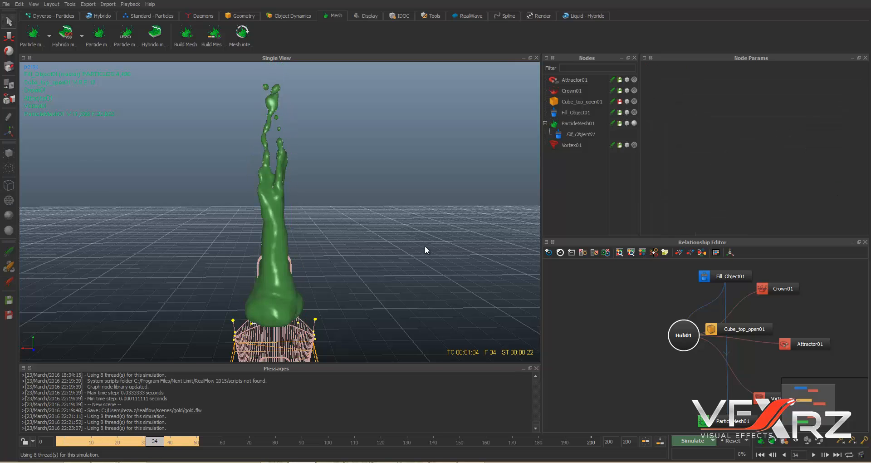
pyautogui.scroll(3, 261, 275)
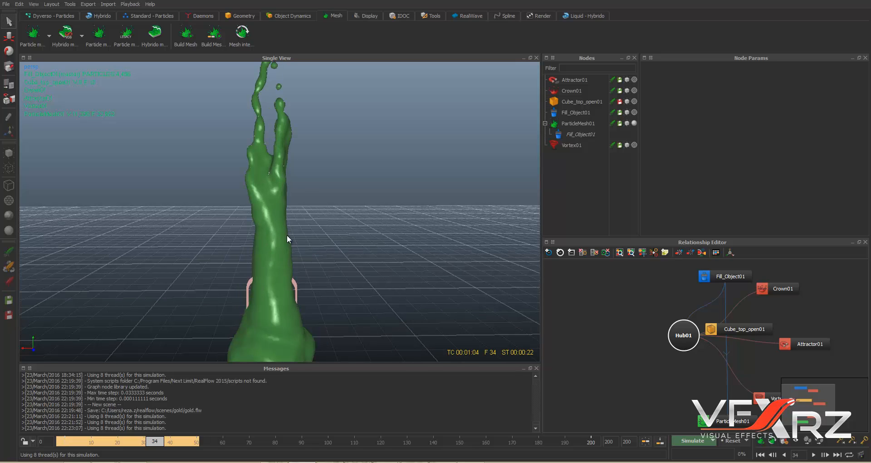
pyautogui.moveTo(328, 154)
pyautogui.keyDown('alt'); pyautogui.mouseDown(button='middle')
pyautogui.moveTo(337, 295)
pyautogui.moveTo(329, 126)
pyautogui.moveTo(323, 147)
pyautogui.mouseUp(button='middle'); pyautogui.keyUp('alt')
pyautogui.keyDown('alt'); pyautogui.moveTo(315, 185); pyautogui.dragTo(325, 305, button='middle'); pyautogui.keyUp('alt')
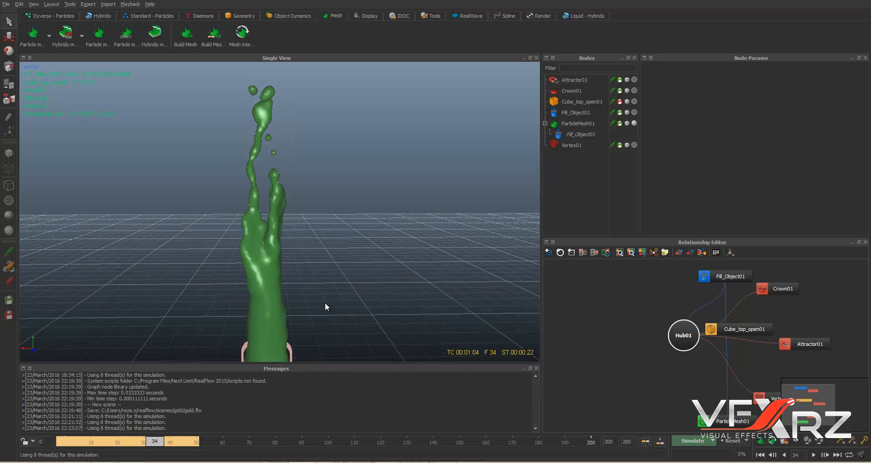
pyautogui.keyDown('alt'); pyautogui.moveTo(327, 259); pyautogui.dragTo(338, 115, button='middle'); pyautogui.keyUp('alt')
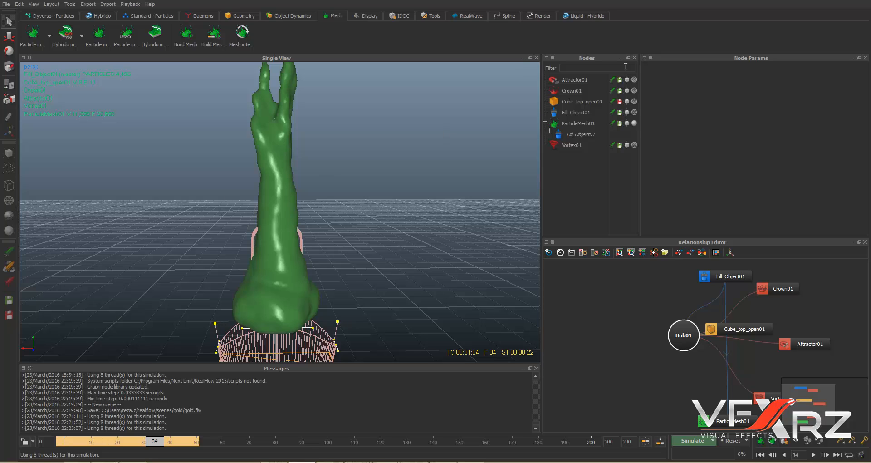
# Step: Select the ParticleMesh01 node and switch its viewport display back to wireframe
pyautogui.click(567, 134)
pyautogui.click(575, 125)
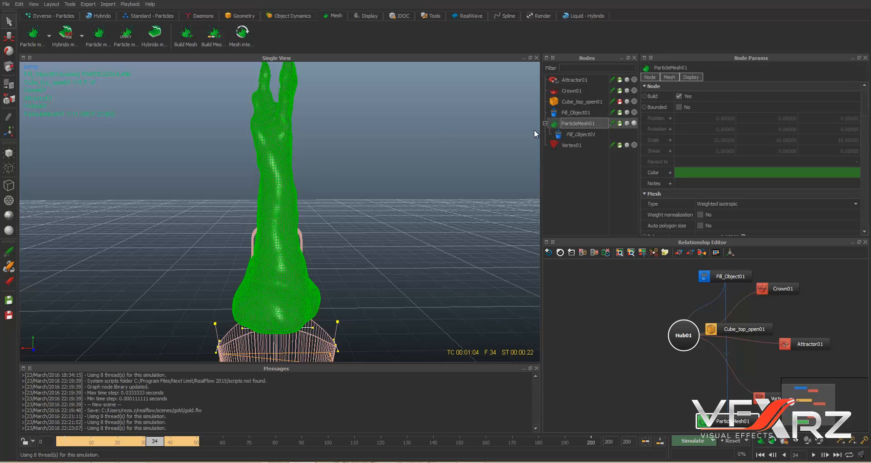
pyautogui.click(9, 201)
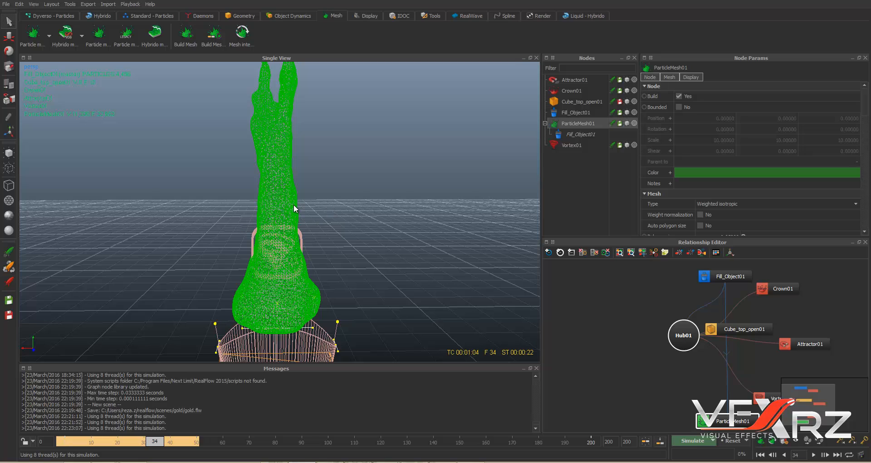
pyautogui.keyDown('alt'); pyautogui.moveTo(344, 146); pyautogui.dragTo(347, 189, button='middle'); pyautogui.keyUp('alt')
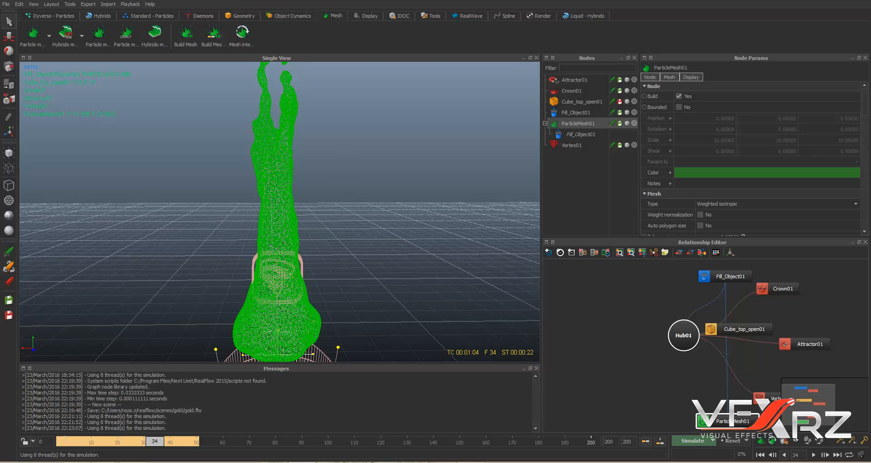
# Step: Set the ParticleMesh01 export to the mesh cache (.bin) format instead of the .abc mesh sequence
pyautogui.click(84, 4)
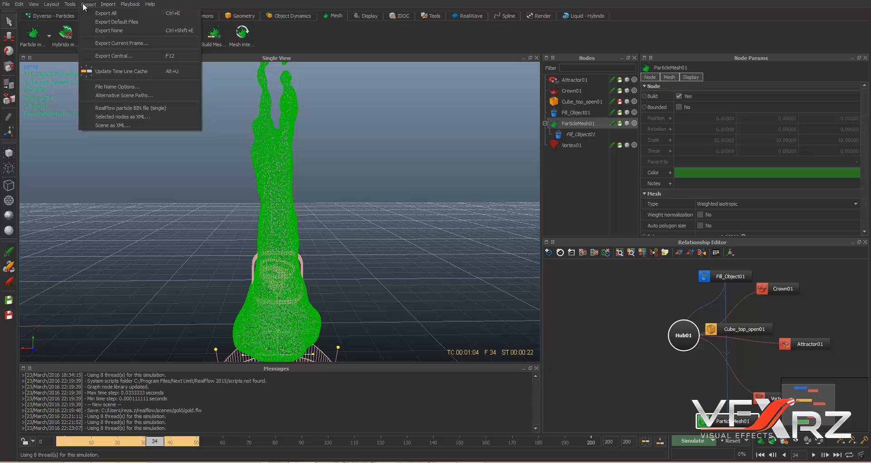
pyautogui.click(113, 54)
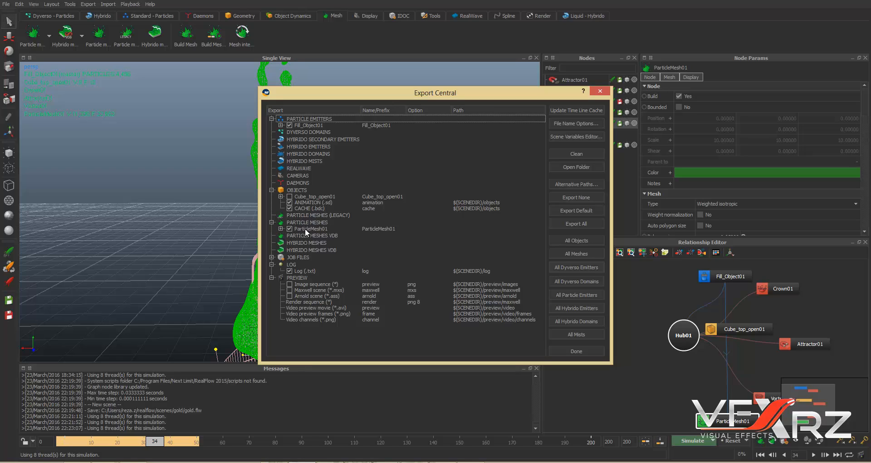
pyautogui.click(281, 229)
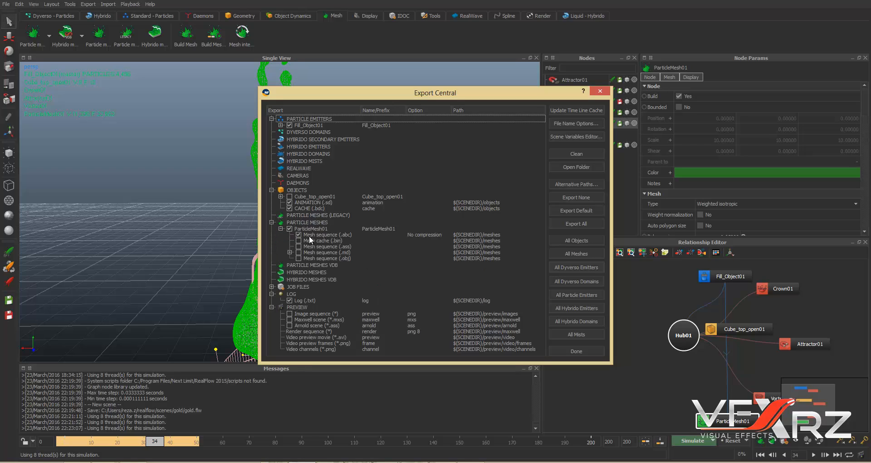
pyautogui.click(298, 234)
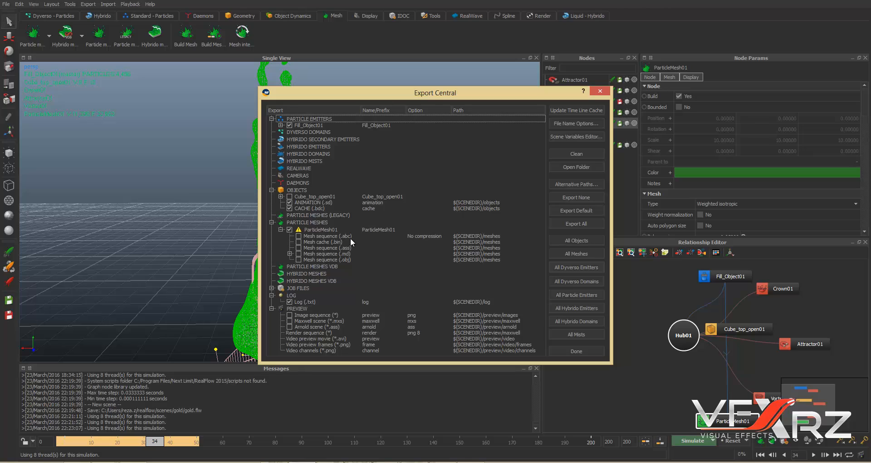
pyautogui.click(300, 242)
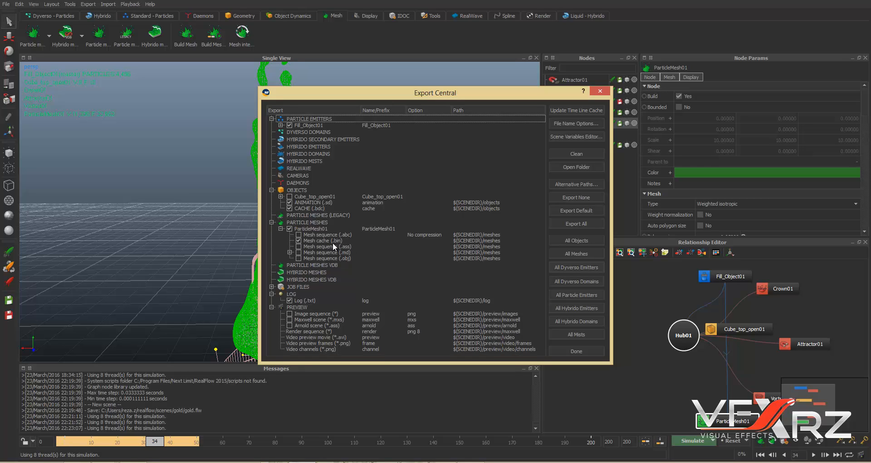
pyautogui.click(587, 352)
# Step: Reset the scene and simulate again to about frame 200, following the meshed splash from several angles
pyautogui.click(732, 440)
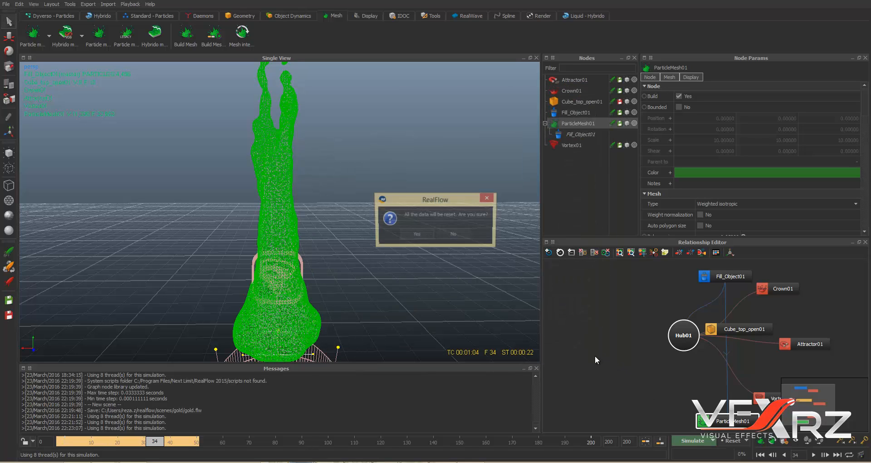
pyautogui.click(428, 234)
pyautogui.click(710, 443)
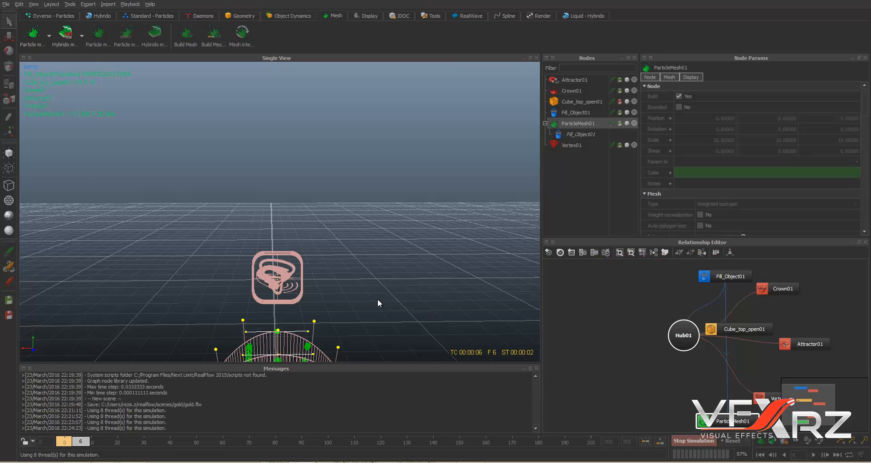
pyautogui.keyDown('alt'); pyautogui.moveTo(381, 250); pyautogui.dragTo(387, 111, button='middle'); pyautogui.keyUp('alt')
pyautogui.scroll(-3, 377, 146)
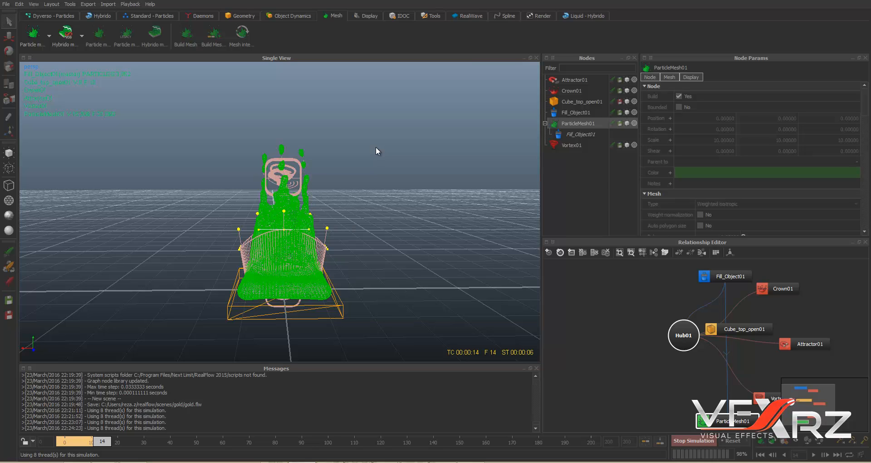
pyautogui.keyDown('alt'); pyautogui.moveTo(376, 151); pyautogui.dragTo(380, 210, button='middle'); pyautogui.keyUp('alt')
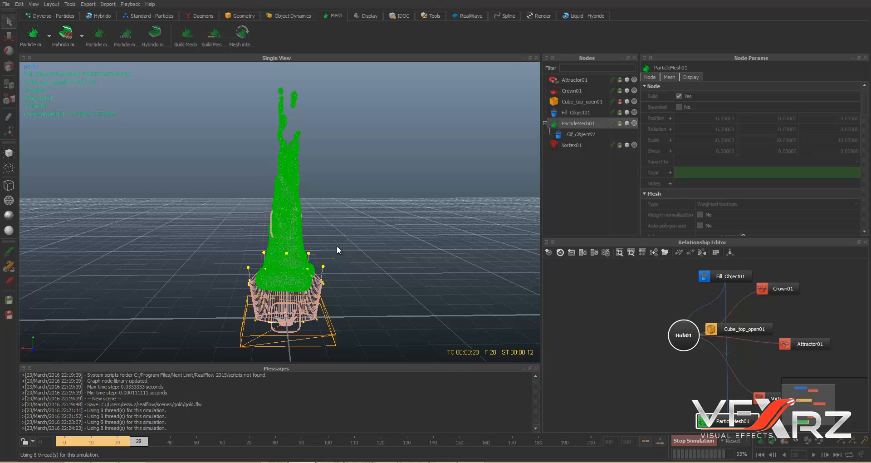
pyautogui.keyDown('alt'); pyautogui.moveTo(325, 145); pyautogui.dragTo(331, 199, button='middle'); pyautogui.keyUp('alt')
pyautogui.scroll(-3, 330, 199)
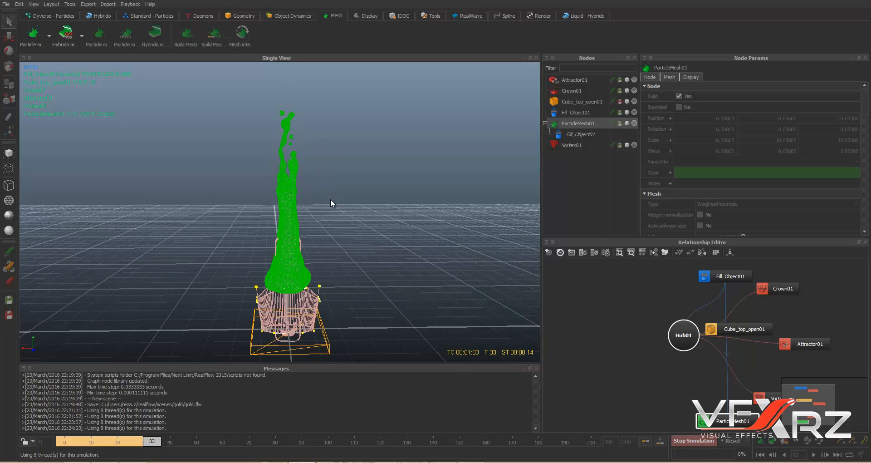
pyautogui.keyDown('alt'); pyautogui.moveTo(328, 184); pyautogui.dragTo(352, 235); pyautogui.keyUp('alt')
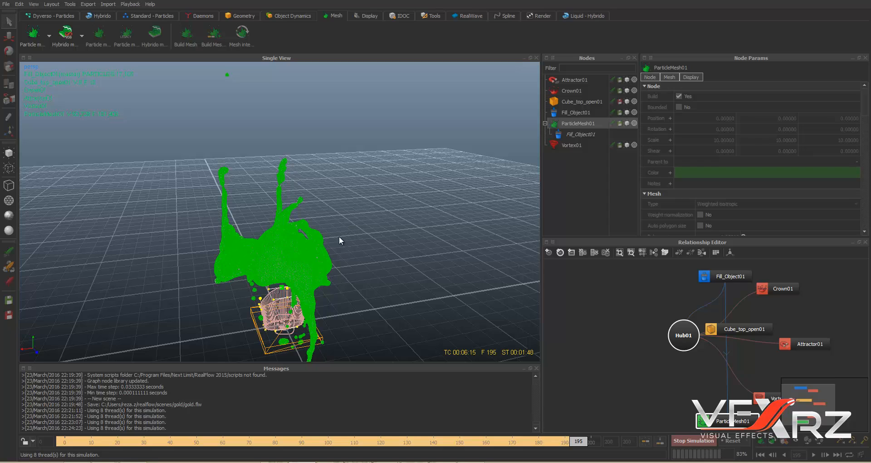
pyautogui.keyDown('alt'); pyautogui.moveTo(339, 236); pyautogui.dragTo(353, 204); pyautogui.keyUp('alt')
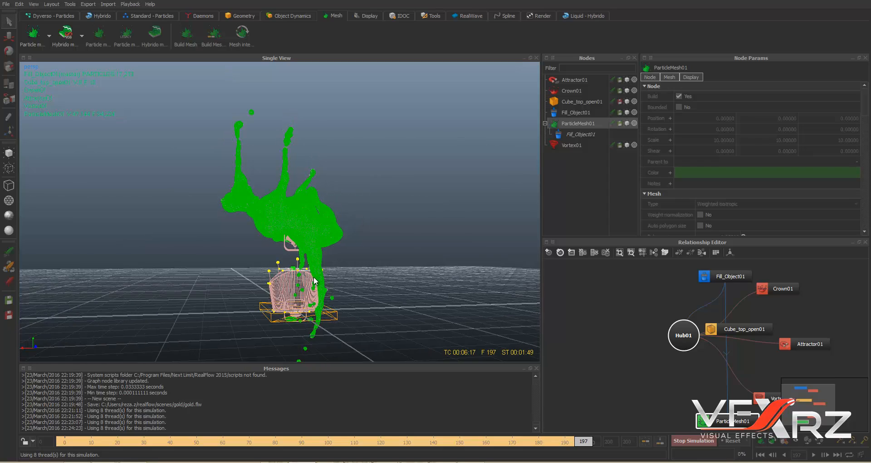
pyautogui.scroll(4, 287, 297)
pyautogui.scroll(-3, 288, 298)
pyautogui.keyDown('alt'); pyautogui.moveTo(301, 302); pyautogui.dragTo(325, 245); pyautogui.keyUp('alt')
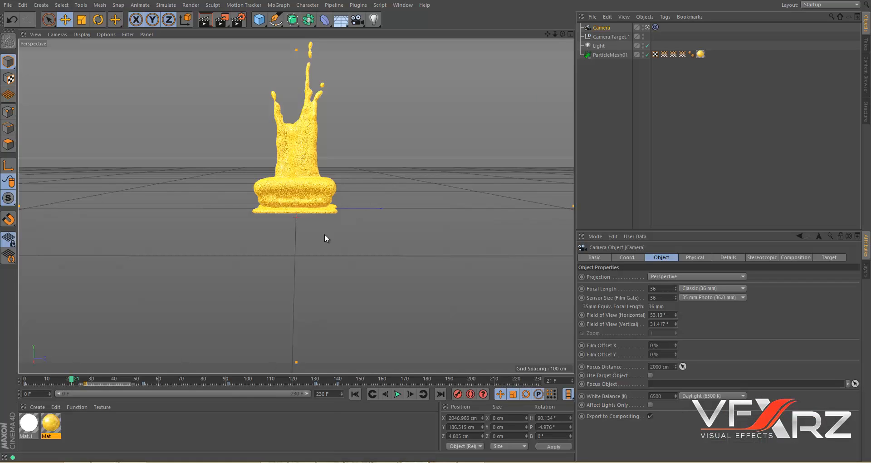
# Step: Switch to Cinema 4D, create a new empty project and add a RealFlow Mesh Importer object
pyautogui.click(8, 5)
pyautogui.click(16, 18)
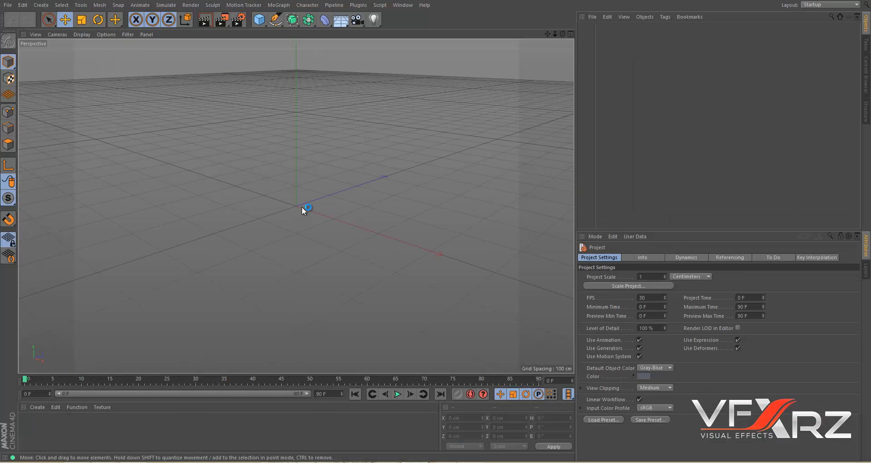
pyautogui.click(358, 5)
pyautogui.moveTo(361, 40)
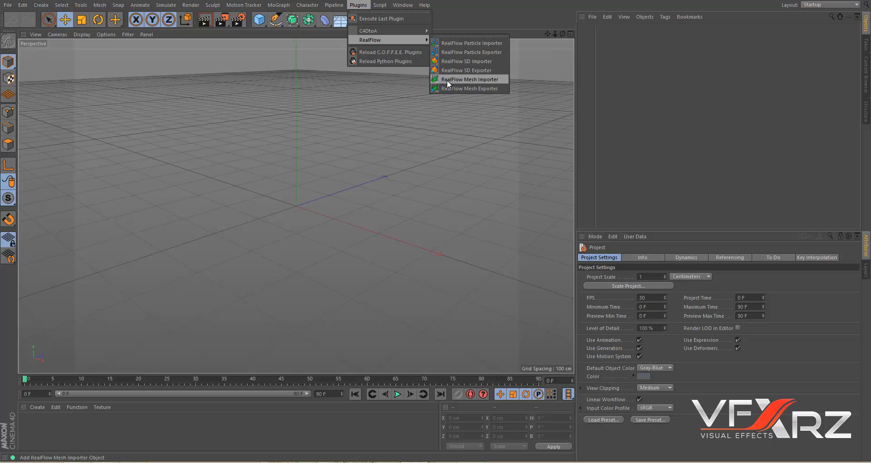
pyautogui.click(470, 80)
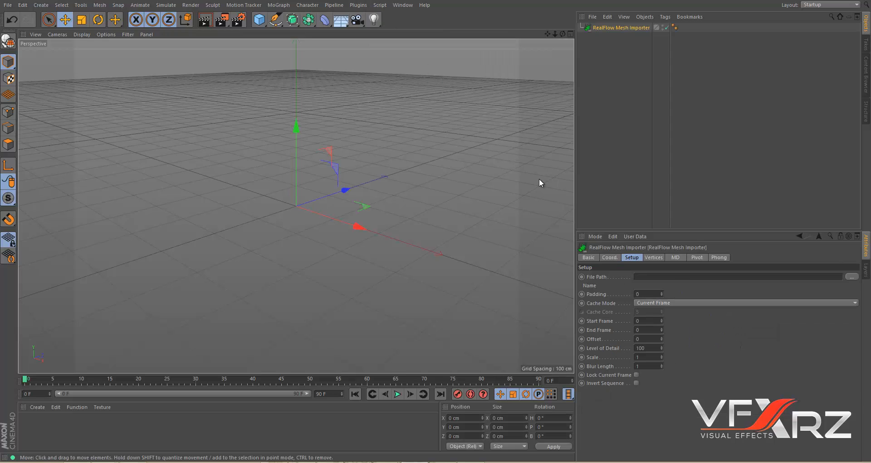
# Step: Browse for the importer's file path into the meshes folder of the RealFlow gold scene
pyautogui.click(597, 277)
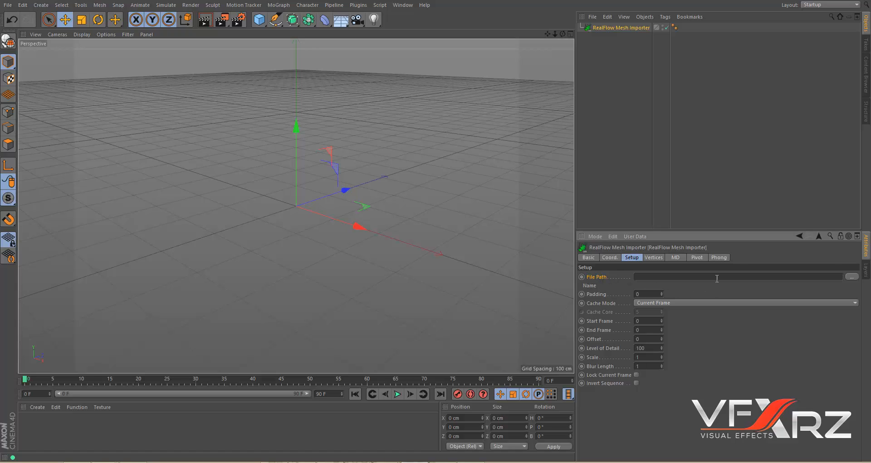
pyautogui.click(852, 278)
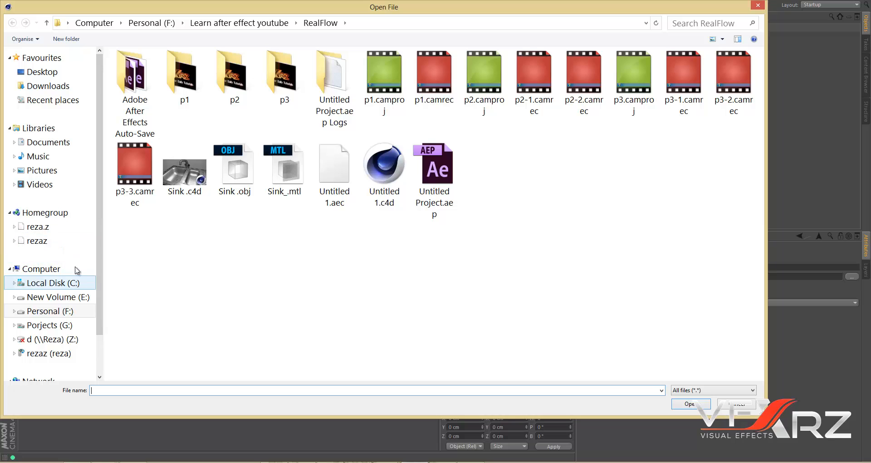
pyautogui.click(73, 284)
pyautogui.doubleClick(135, 183)
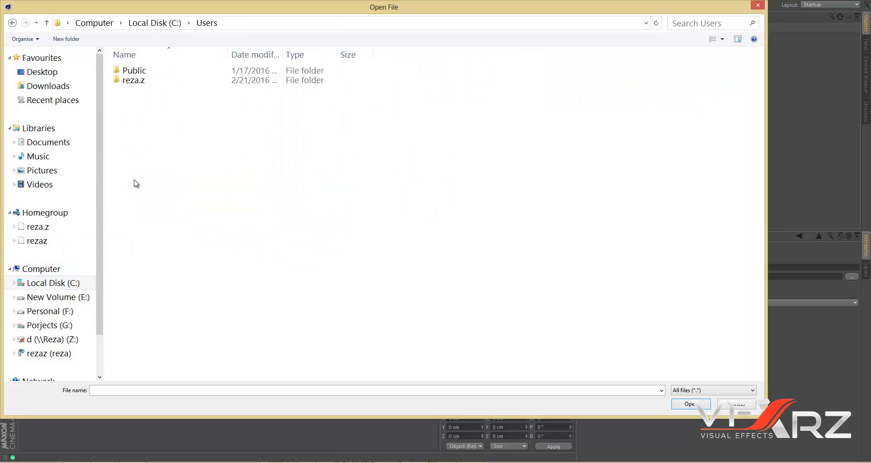
pyautogui.doubleClick(141, 81)
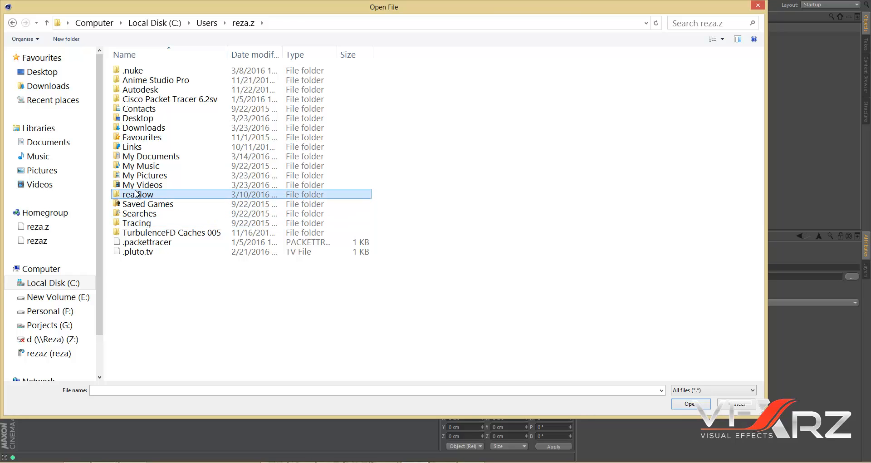
pyautogui.doubleClick(137, 194)
pyautogui.doubleClick(136, 81)
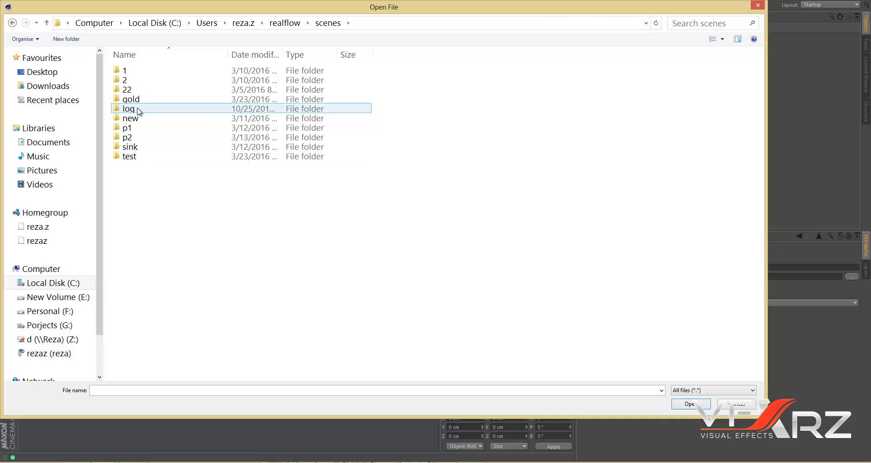
pyautogui.click(137, 100)
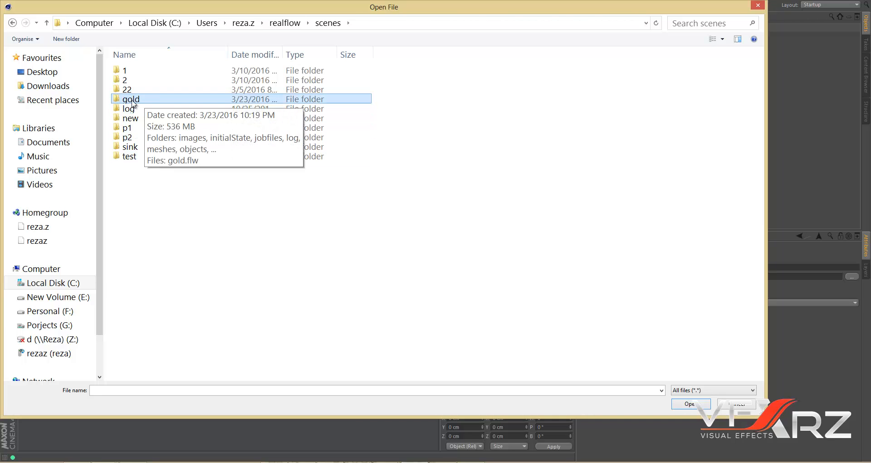
pyautogui.doubleClick(136, 99)
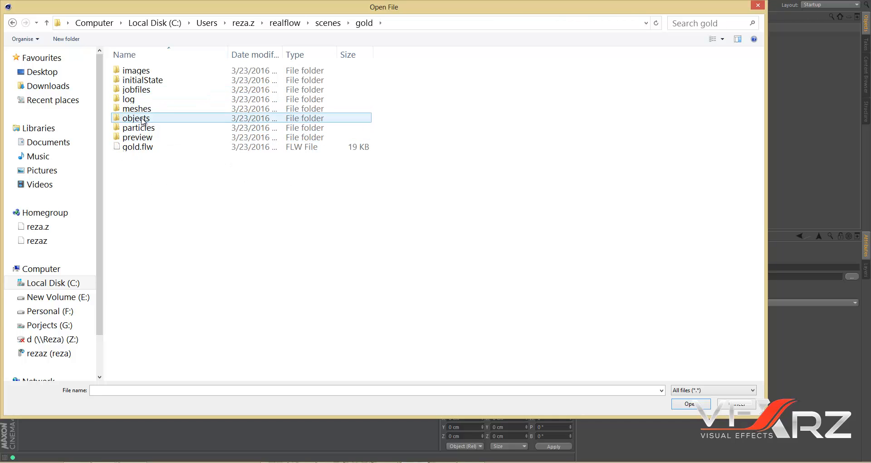
pyautogui.doubleClick(163, 112)
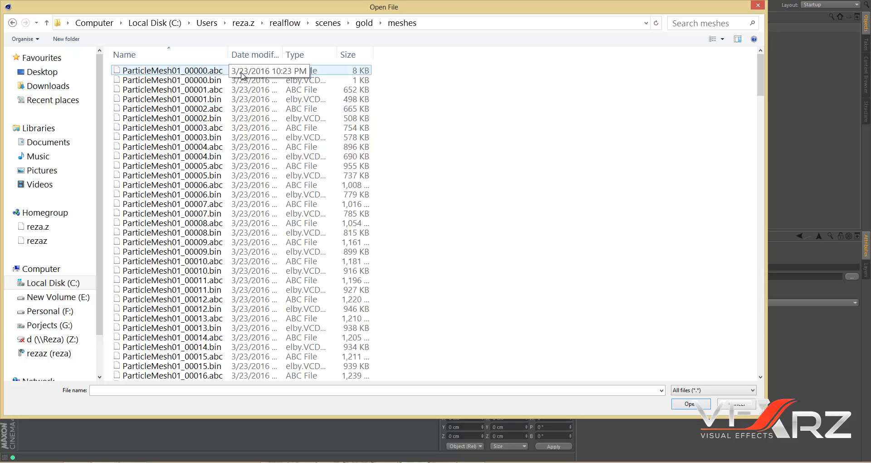
# Step: Load the first mesh cache file of the sequence, ParticleMesh01_00000.bin, into the importer
pyautogui.scroll(-11, 242, 75)
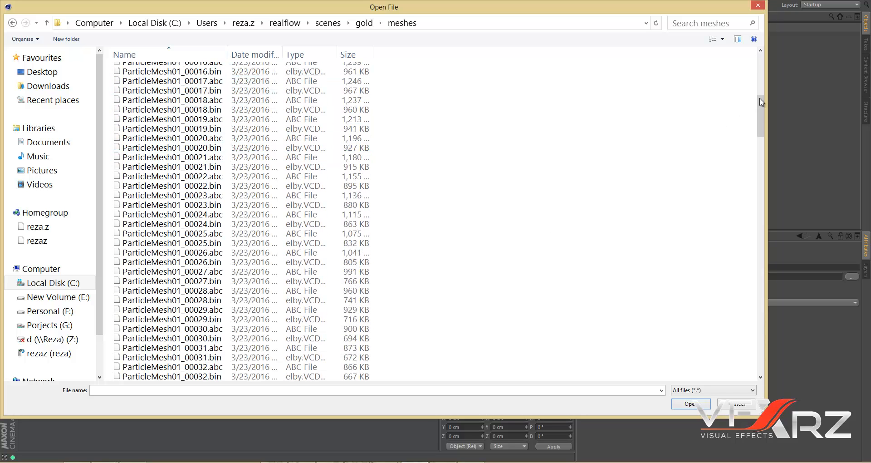
pyautogui.moveTo(762, 102); pyautogui.dragTo(763, 84)
pyautogui.click(199, 81)
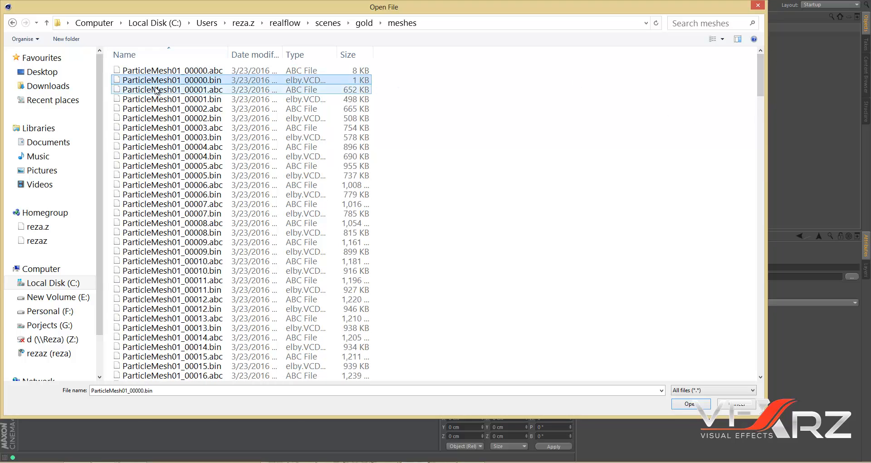
pyautogui.doubleClick(220, 81)
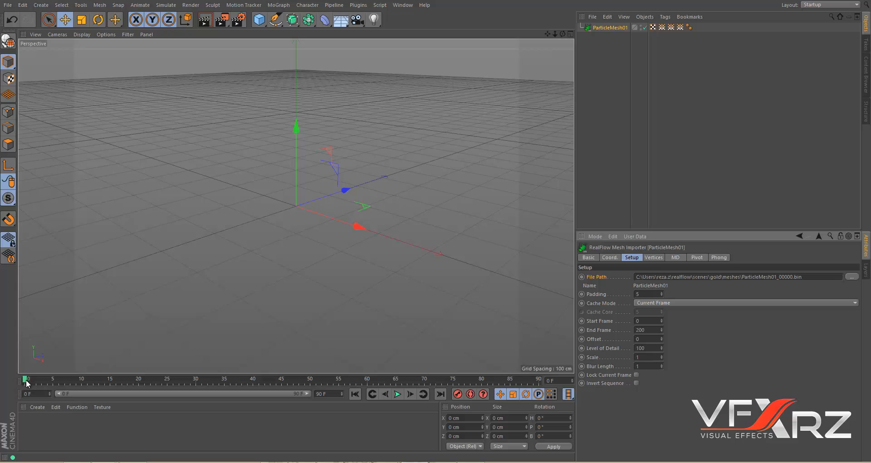
# Step: Scrub the animation to frame 40 and on to frame 84 to inspect the imported splash mesh
pyautogui.moveTo(27, 384); pyautogui.dragTo(253, 382)
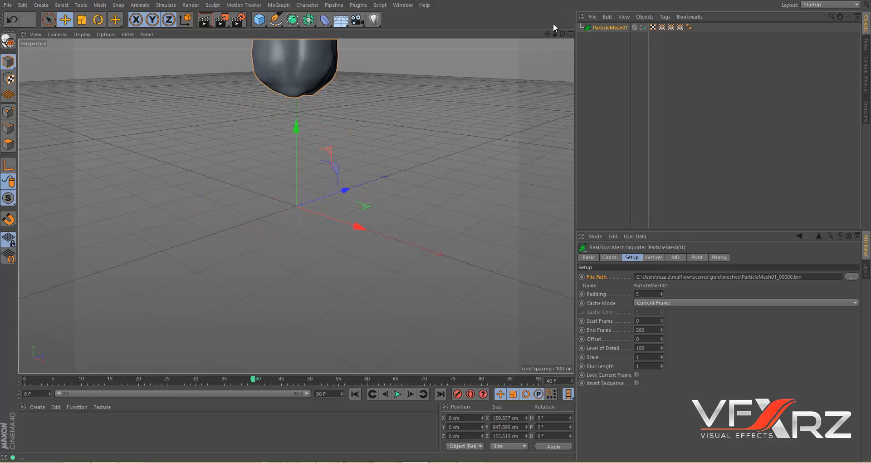
pyautogui.moveTo(556, 33); pyautogui.dragTo(435, 224)
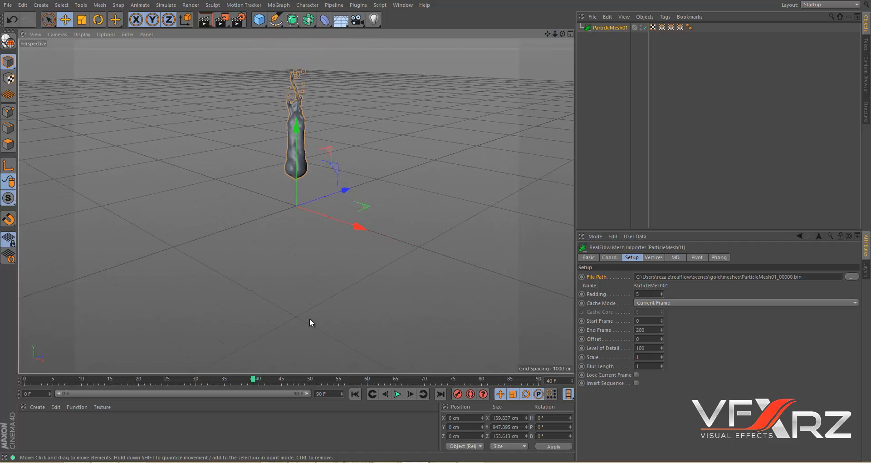
pyautogui.moveTo(253, 380); pyautogui.dragTo(505, 379)
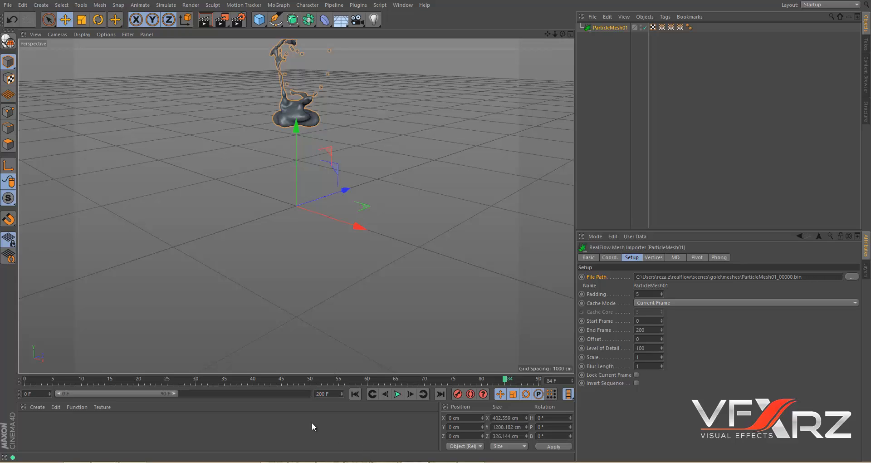
# Step: Extend the timeline's preview range to 200 frames and play the splash animation to its end
pyautogui.moveTo(170, 392); pyautogui.dragTo(402, 392)
pyautogui.click(400, 393)
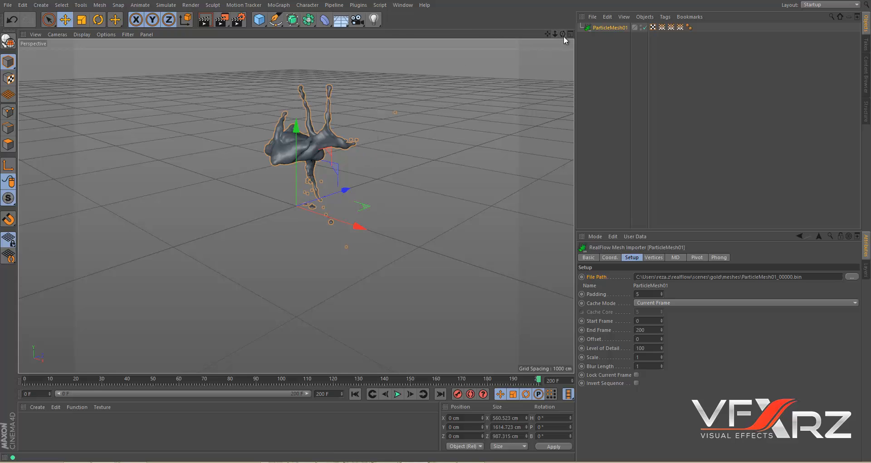
pyautogui.moveTo(563, 34)
pyautogui.mouseDown()
pyautogui.moveTo(433, 225)
pyautogui.moveTo(555, 34)
pyautogui.mouseUp()
pyautogui.moveTo(436, 230); pyautogui.dragTo(434, 217)
pyautogui.moveTo(558, 32); pyautogui.dragTo(435, 231)
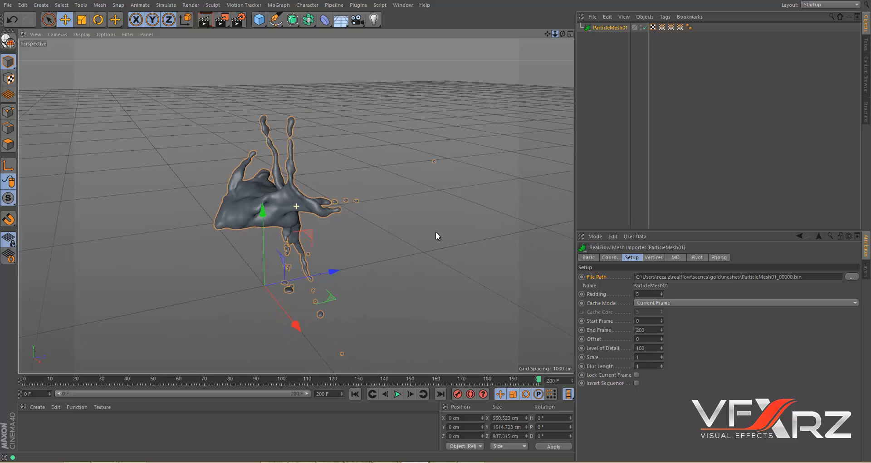
# Step: Add an omni light and move it above and to the side of the splash, at about X 693 cm and Y 1370 cm
pyautogui.click(374, 20)
pyautogui.moveTo(267, 216); pyautogui.dragTo(259, 53)
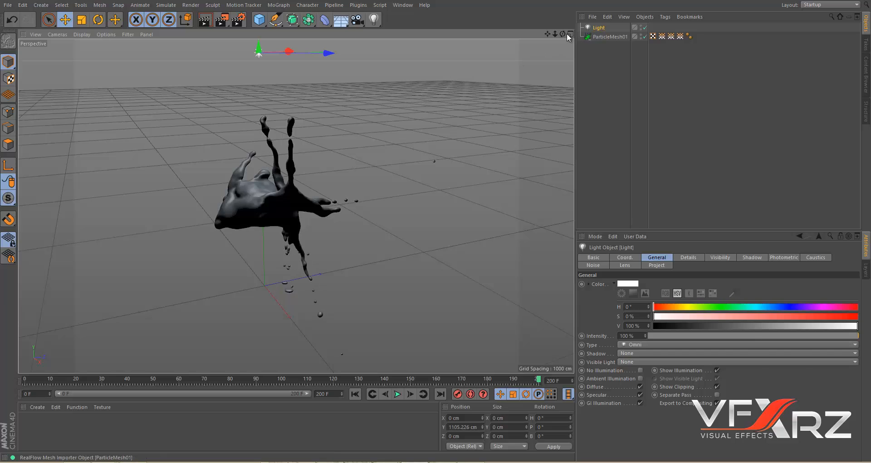
pyautogui.moveTo(555, 34); pyautogui.dragTo(433, 227)
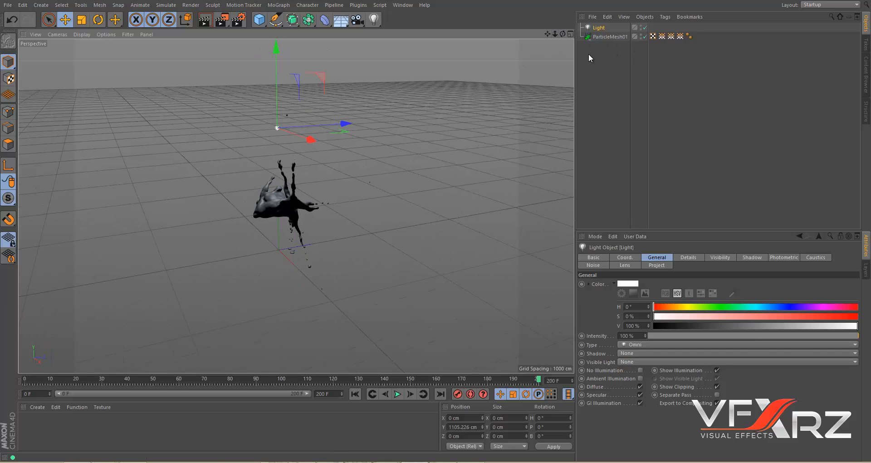
pyautogui.moveTo(562, 35); pyautogui.dragTo(439, 225)
pyautogui.moveTo(349, 132); pyautogui.dragTo(434, 133)
pyautogui.moveTo(360, 81); pyautogui.dragTo(358, 44)
pyautogui.moveTo(561, 36); pyautogui.dragTo(436, 227)
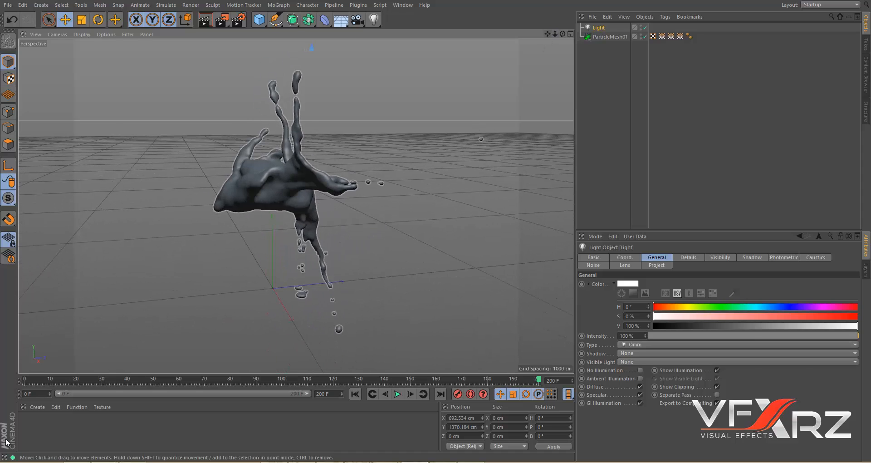
# Step: Create a new material and set its color to saturated yellow (H 59°, S 100%, V 100%)
pyautogui.click(43, 407)
pyautogui.click(72, 321)
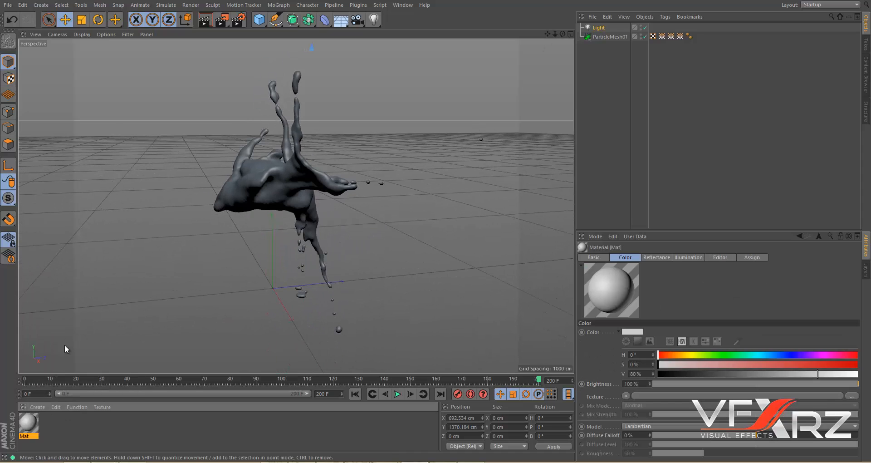
pyautogui.doubleClick(28, 424)
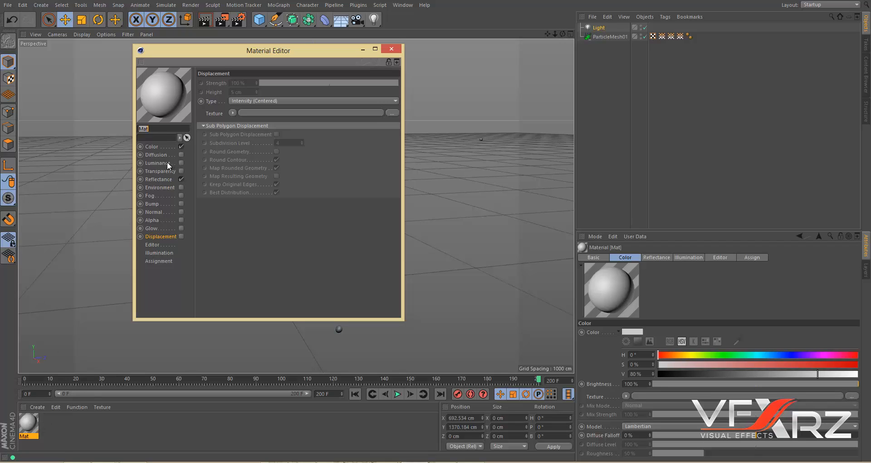
pyautogui.click(153, 146)
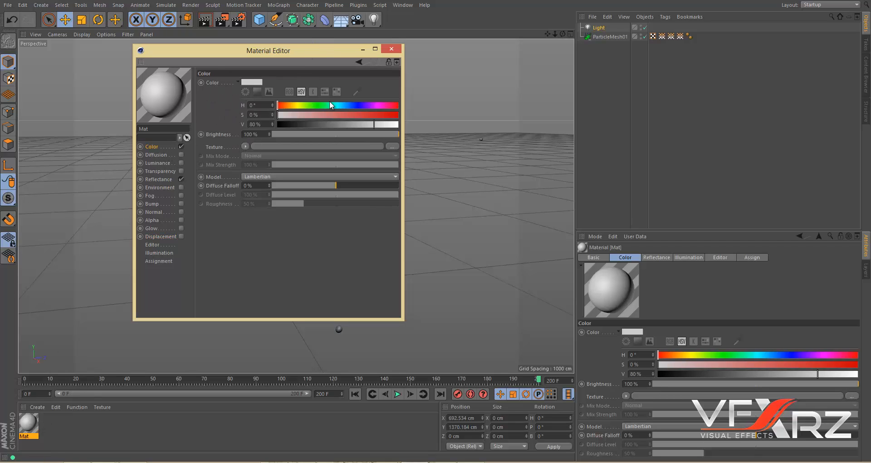
pyautogui.click(252, 83)
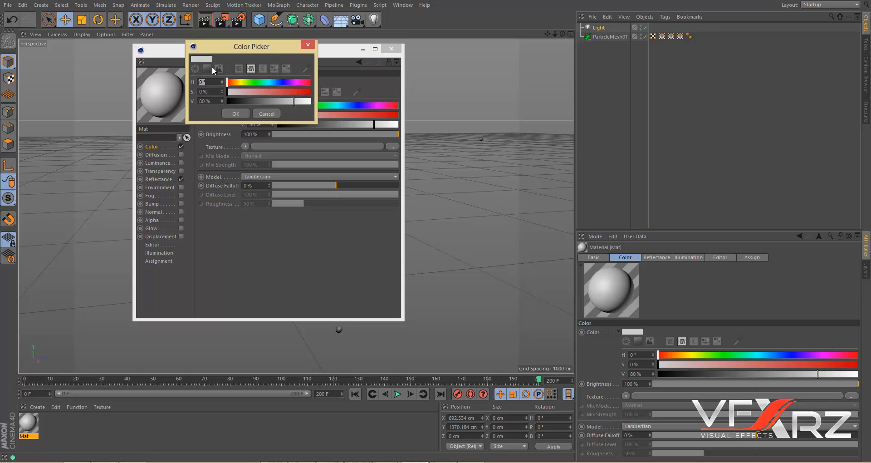
pyautogui.click(212, 66)
pyautogui.click(294, 109)
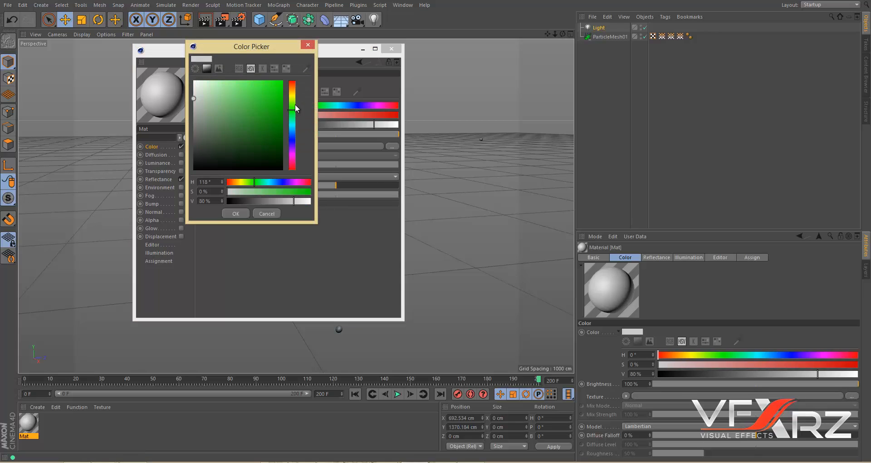
pyautogui.click(293, 97)
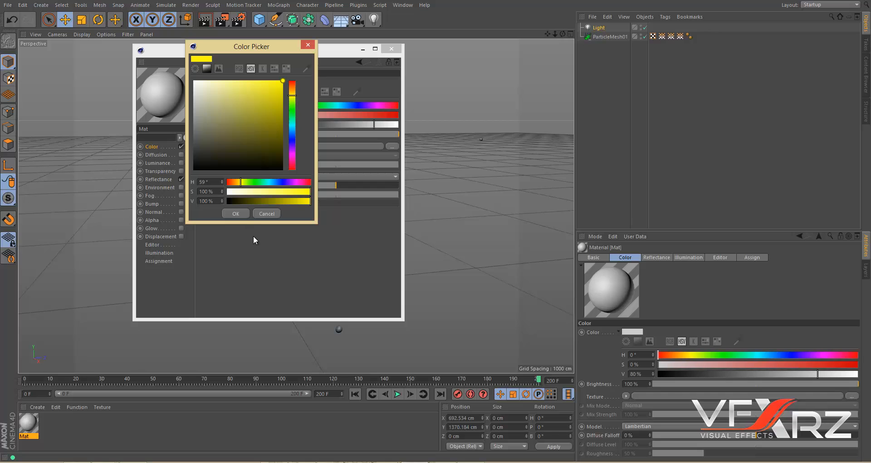
pyautogui.click(236, 214)
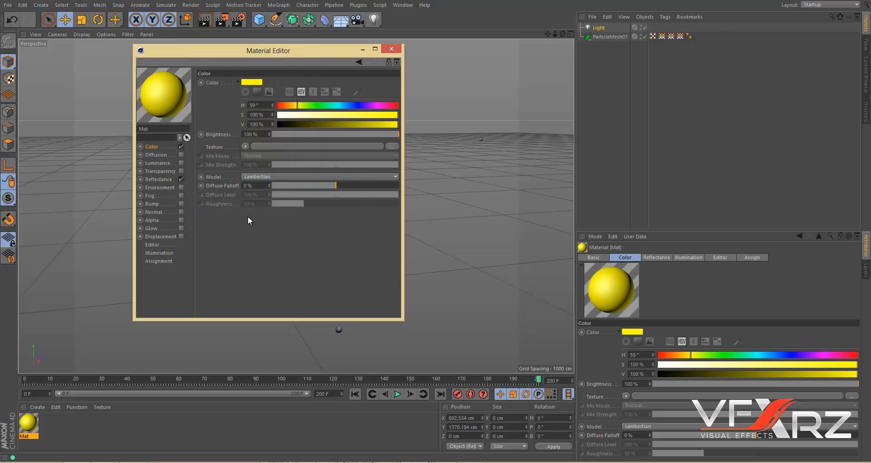
# Step: Enable the material's Environment channel and load gold-texture-wallpaper-1.jpg as its texture, without copying the image to the project location
pyautogui.click(155, 186)
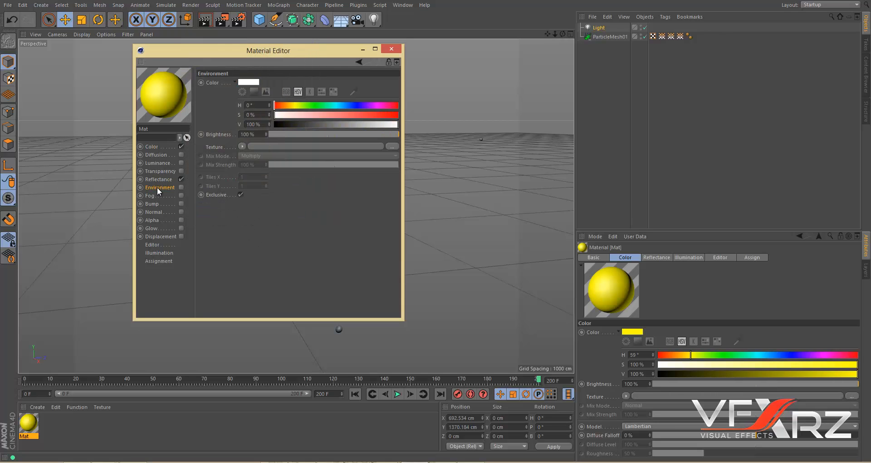
pyautogui.click(181, 187)
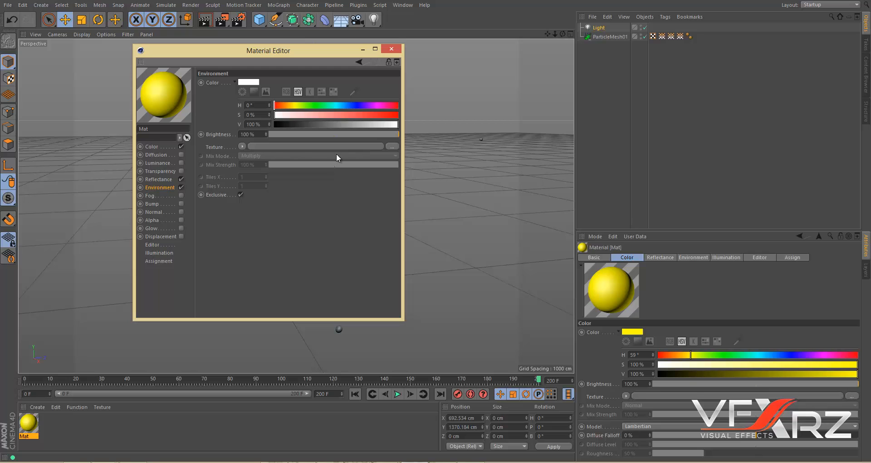
pyautogui.click(393, 146)
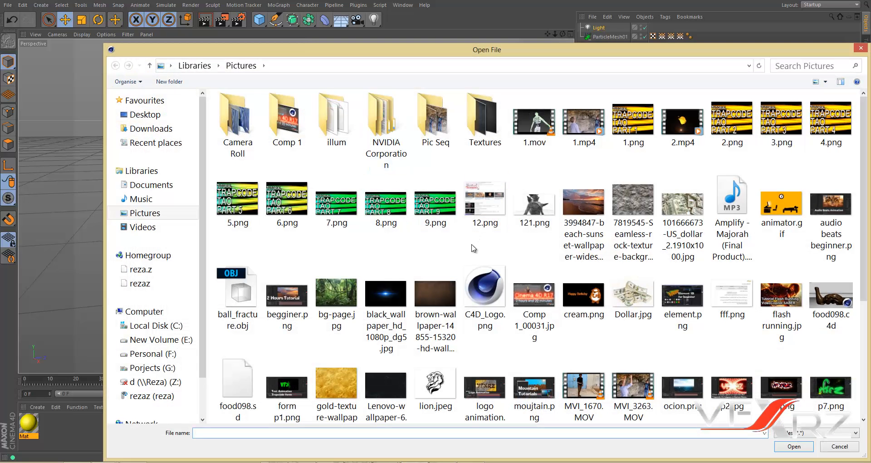
pyautogui.scroll(-3, 472, 249)
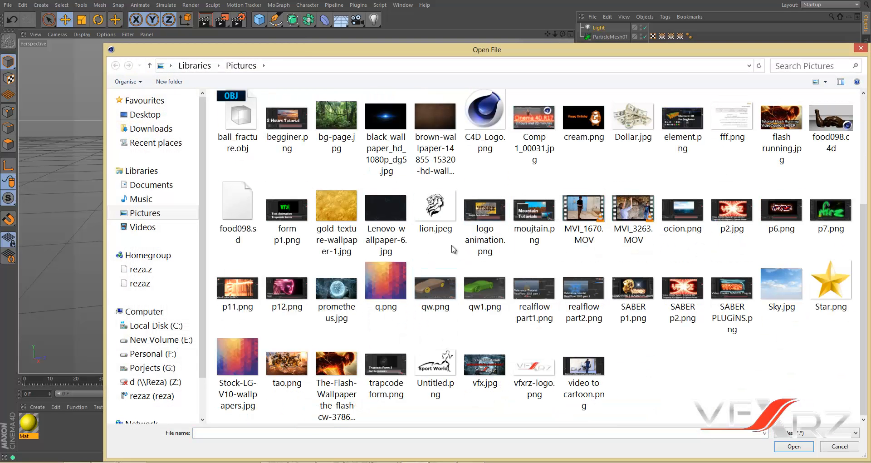
pyautogui.rightClick(341, 215)
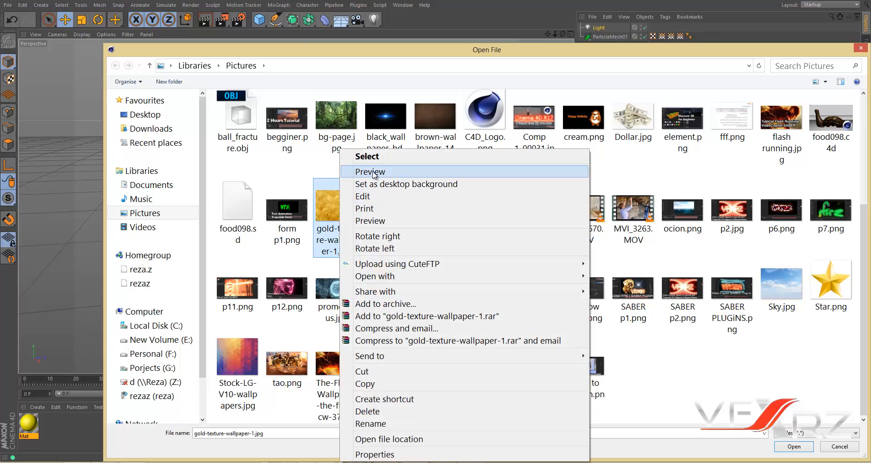
pyautogui.click(363, 224)
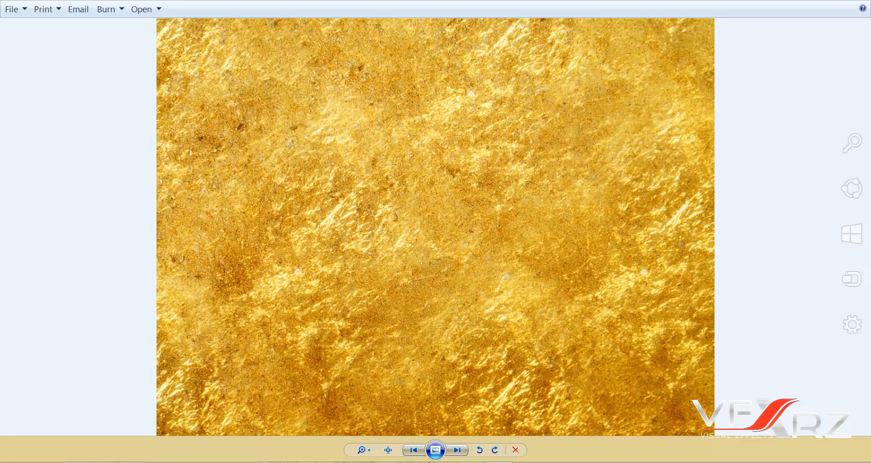
pyautogui.click(864, 1)
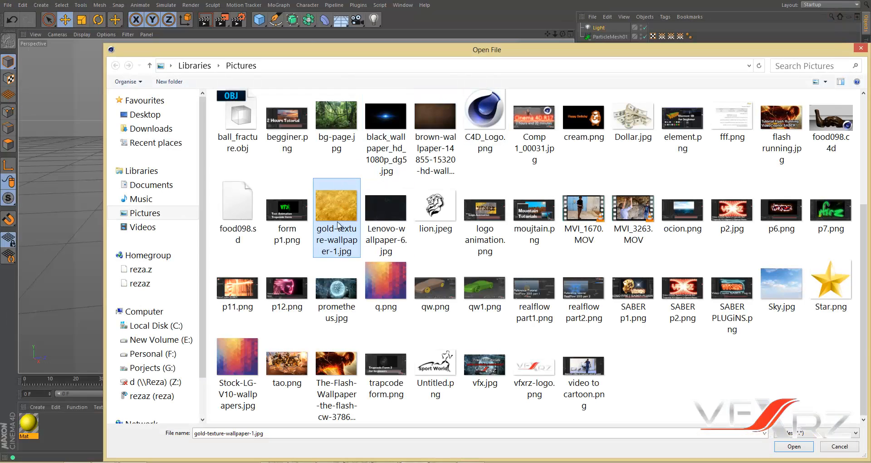
pyautogui.doubleClick(331, 201)
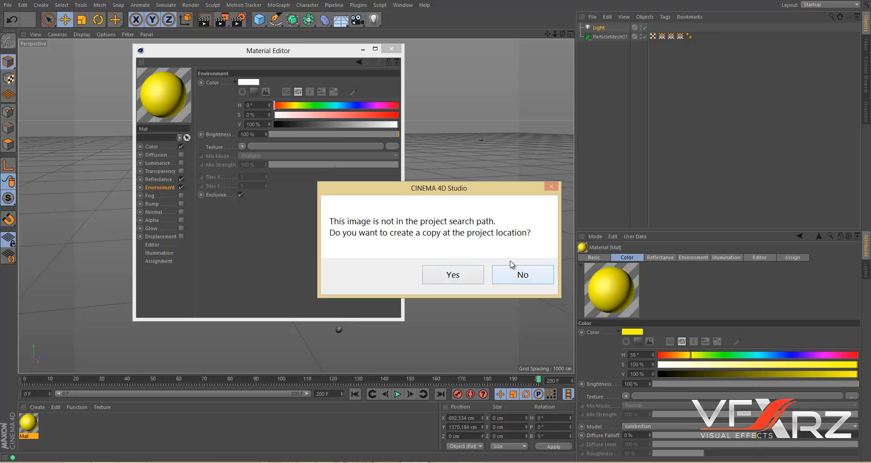
pyautogui.click(520, 279)
# Step: Apply the gold material to the splash mesh, keeping the Material Editor clear of the splash
pyautogui.moveTo(237, 52); pyautogui.dragTo(585, 80)
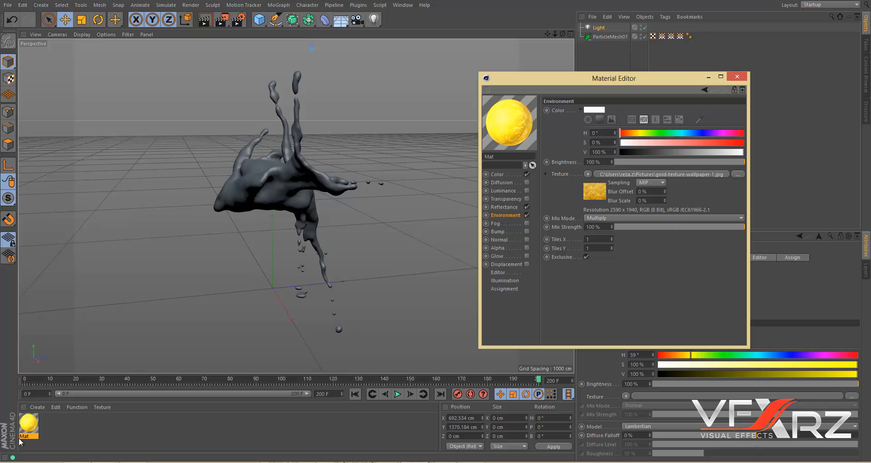
pyautogui.moveTo(29, 429); pyautogui.dragTo(276, 189)
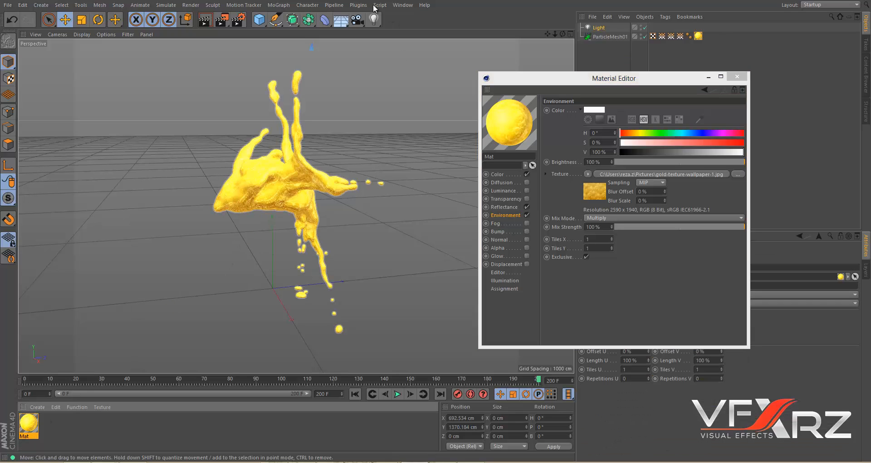
pyautogui.moveTo(561, 34); pyautogui.dragTo(434, 226)
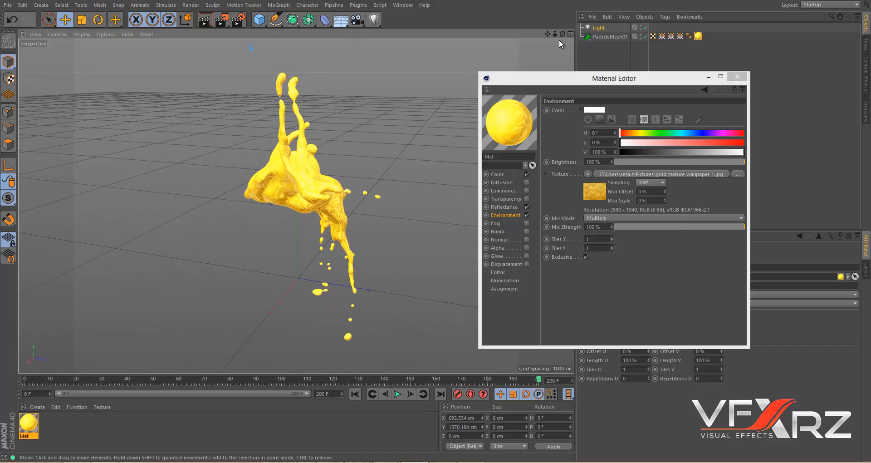
pyautogui.moveTo(597, 79); pyautogui.dragTo(657, 94)
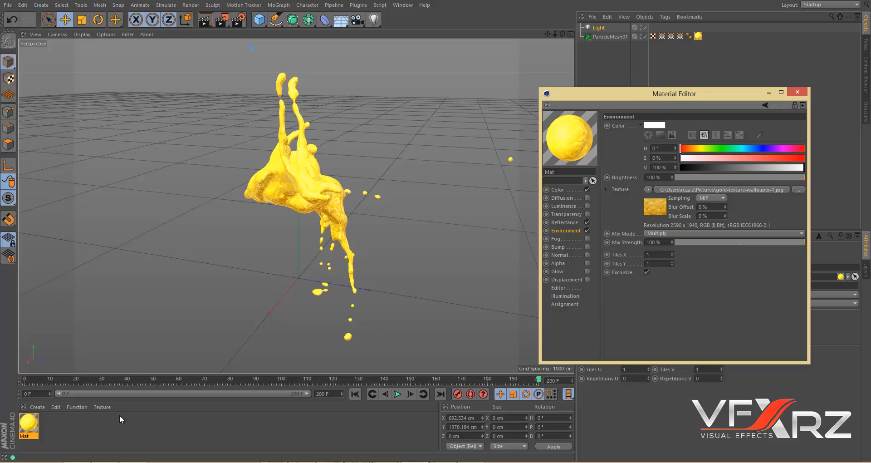
# Step: Play the animation from frame 0, stop at frame 191, and render the viewport to check the gold material
pyautogui.moveTo(106, 383); pyautogui.dragTo(25, 381)
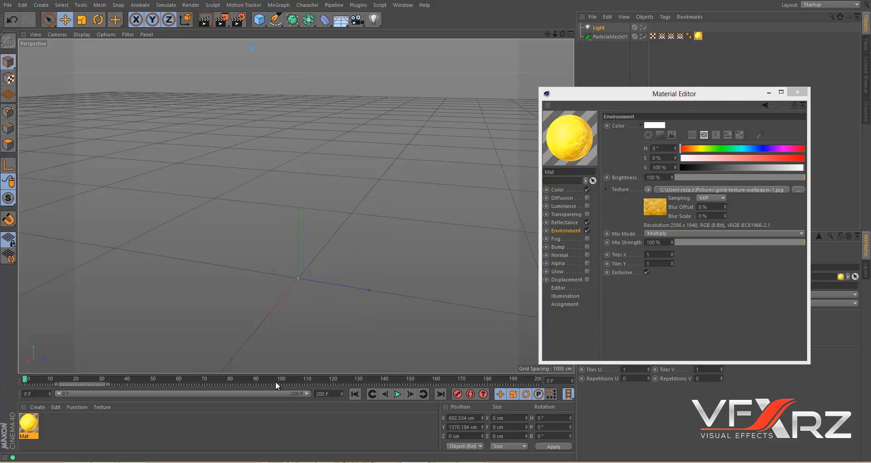
pyautogui.click(399, 393)
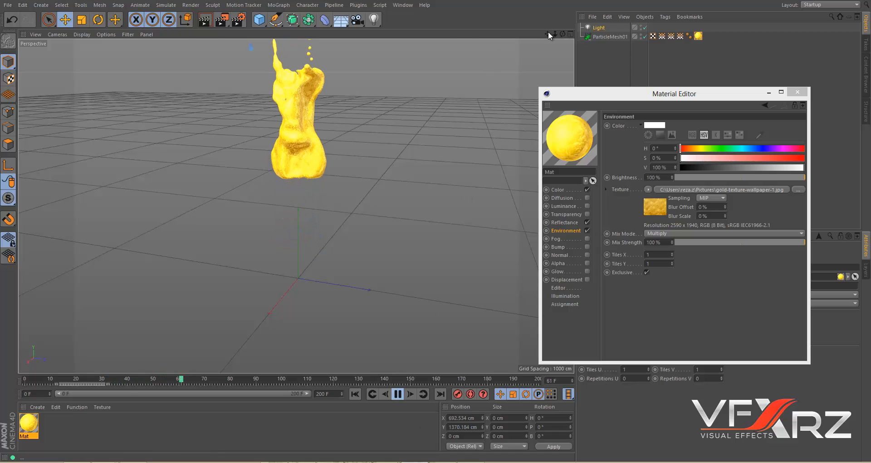
pyautogui.moveTo(547, 33); pyautogui.dragTo(436, 226)
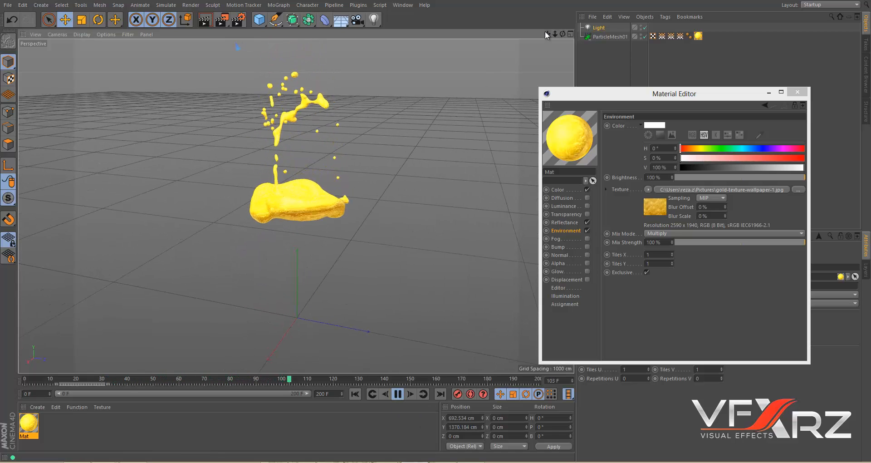
pyautogui.moveTo(546, 30); pyautogui.dragTo(435, 225)
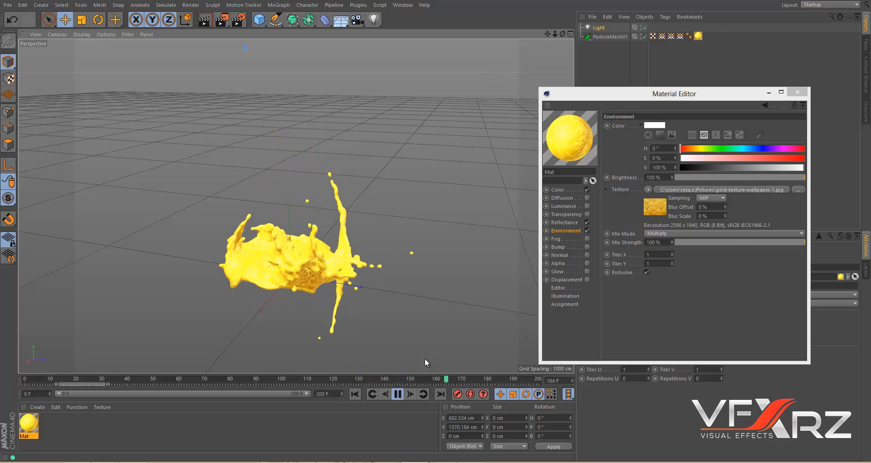
pyautogui.click(397, 394)
pyautogui.moveTo(562, 34); pyautogui.dragTo(437, 224)
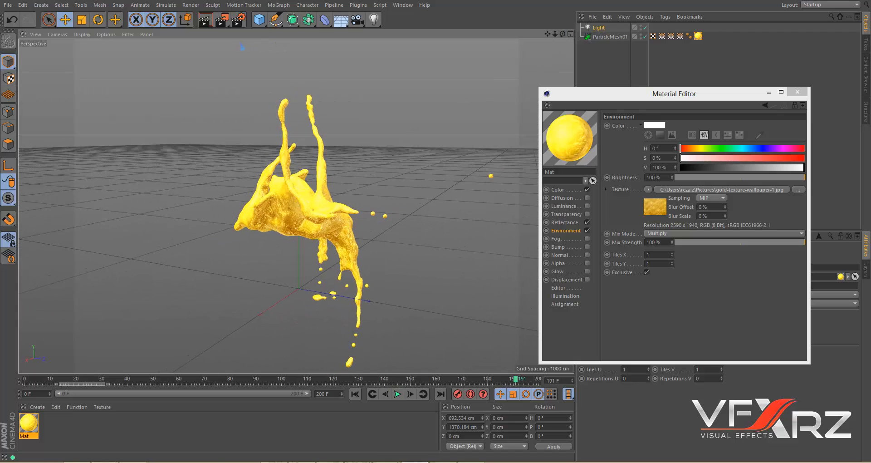
pyautogui.click(205, 20)
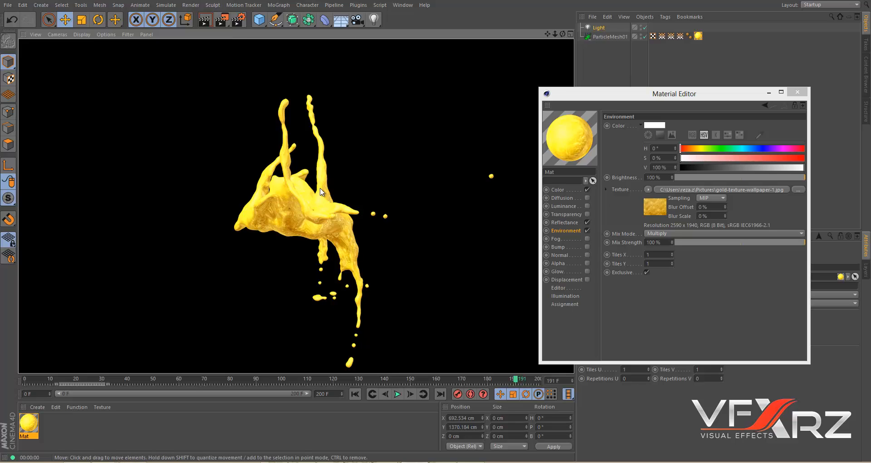
# Step: Frame the whole splash from a low angle and add a Target Camera from that view
pyautogui.moveTo(548, 34); pyautogui.dragTo(436, 226)
pyautogui.moveTo(557, 33); pyautogui.dragTo(435, 230)
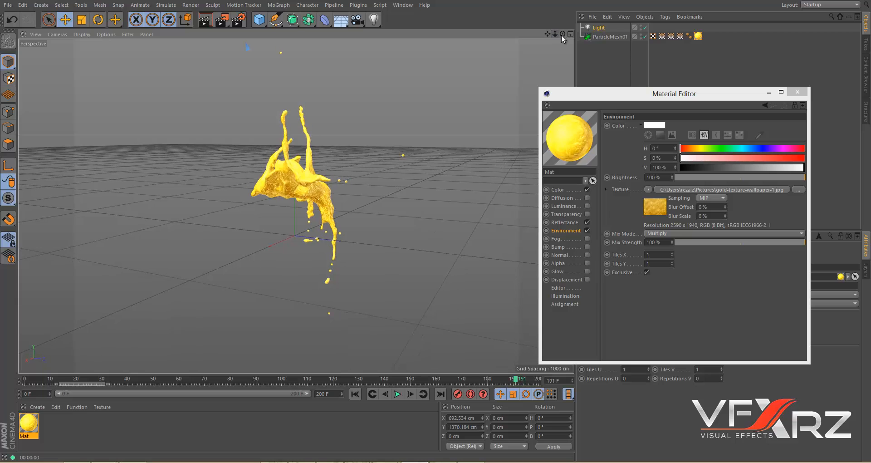
pyautogui.moveTo(563, 34); pyautogui.dragTo(315, 155)
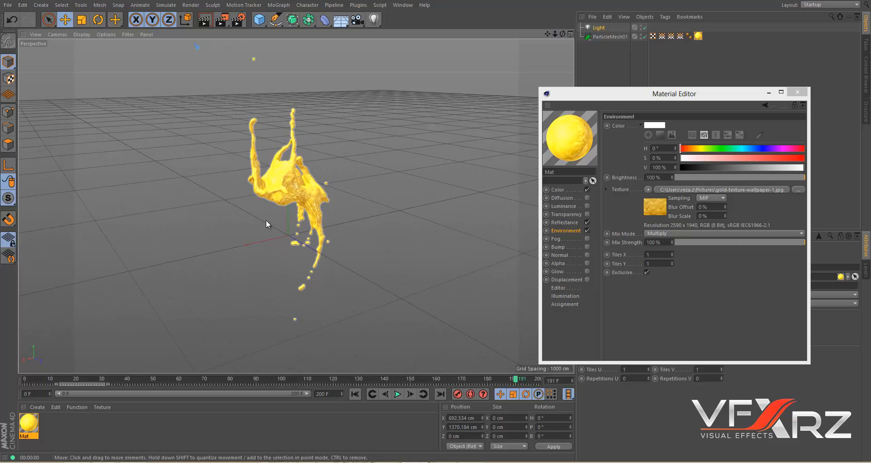
pyautogui.moveTo(563, 34); pyautogui.dragTo(438, 225)
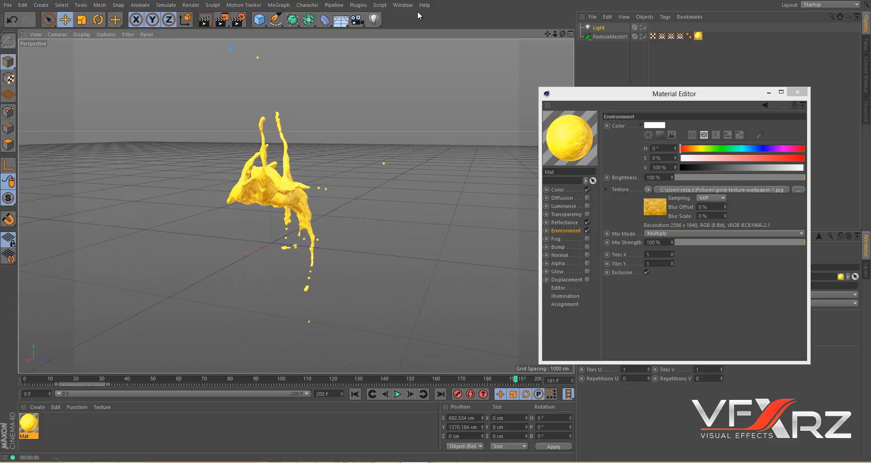
pyautogui.click(354, 20)
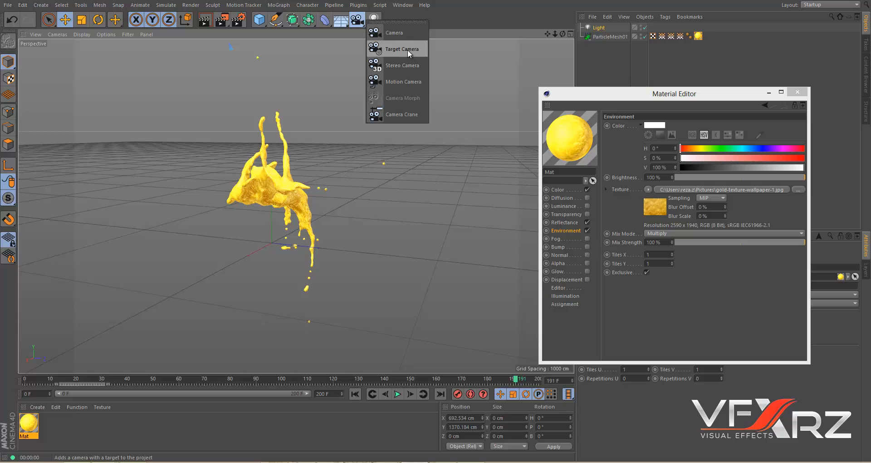
pyautogui.click(482, 22)
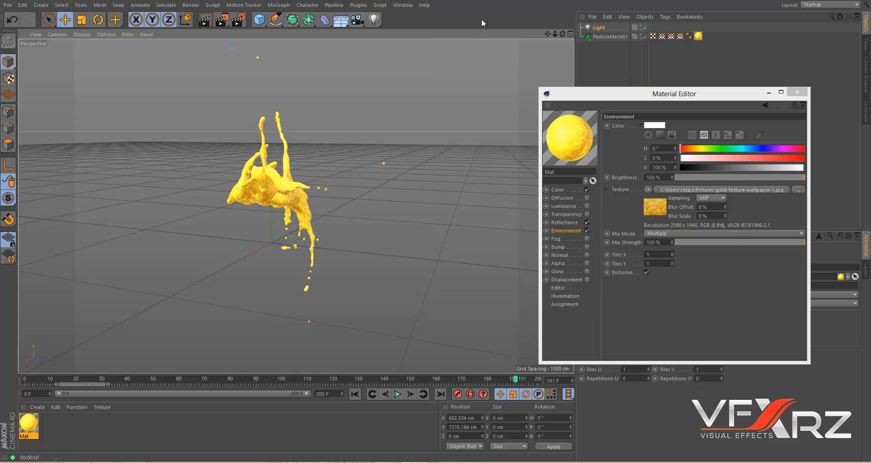
pyautogui.click(359, 21)
pyautogui.click(390, 48)
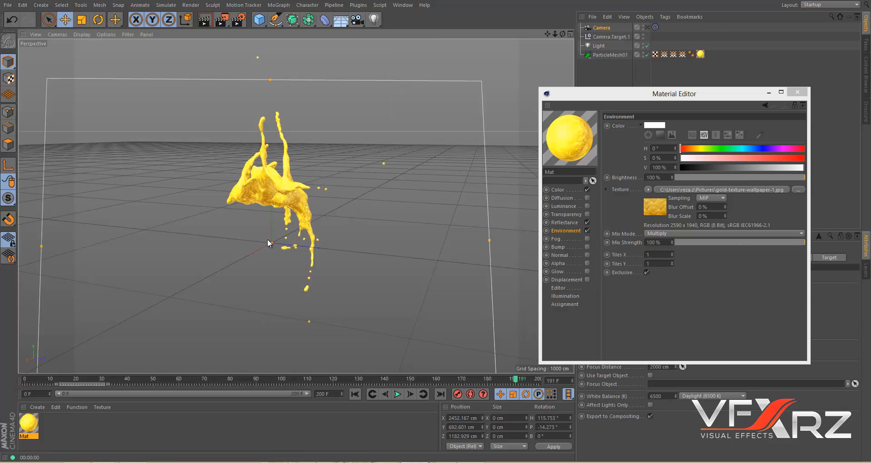
# Step: Move the camera target to about Y 303 cm and Z 109 cm, and look through the new camera
pyautogui.click(609, 36)
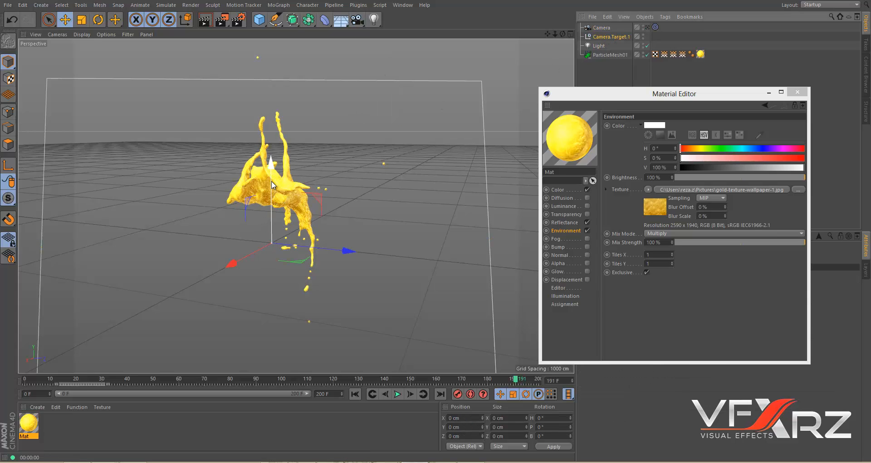
pyautogui.moveTo(283, 186); pyautogui.dragTo(284, 135)
pyautogui.moveTo(347, 200); pyautogui.dragTo(367, 201)
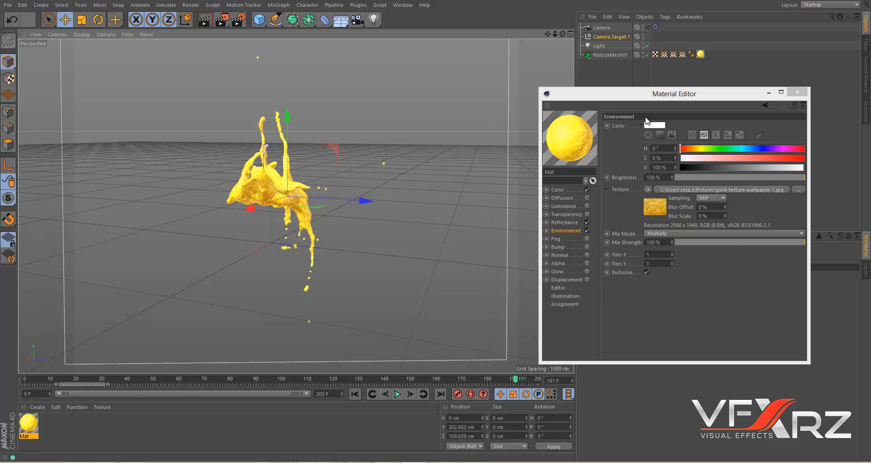
pyautogui.click(648, 28)
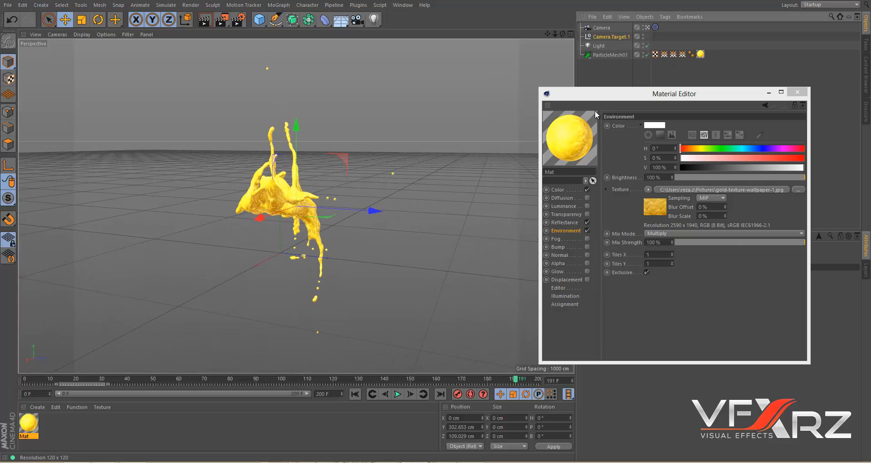
pyautogui.moveTo(597, 94); pyautogui.dragTo(658, 140)
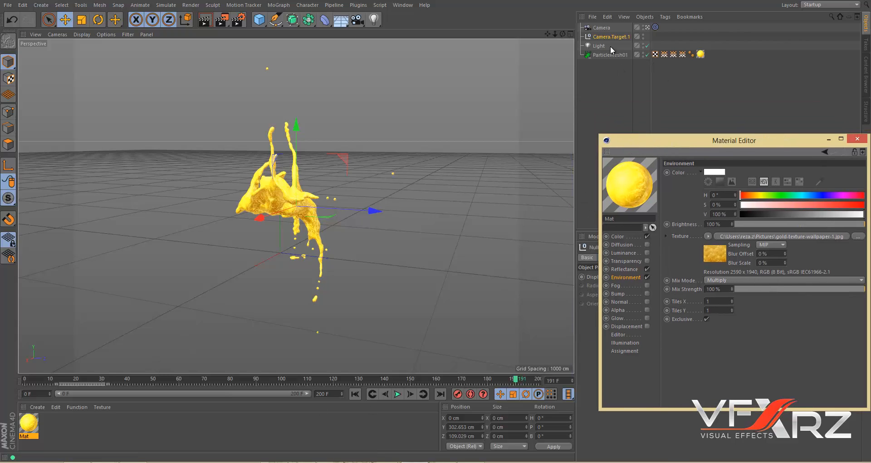
# Step: Turn on automatic keyframing and record a keyframe for the camera at frame 0
pyautogui.click(603, 28)
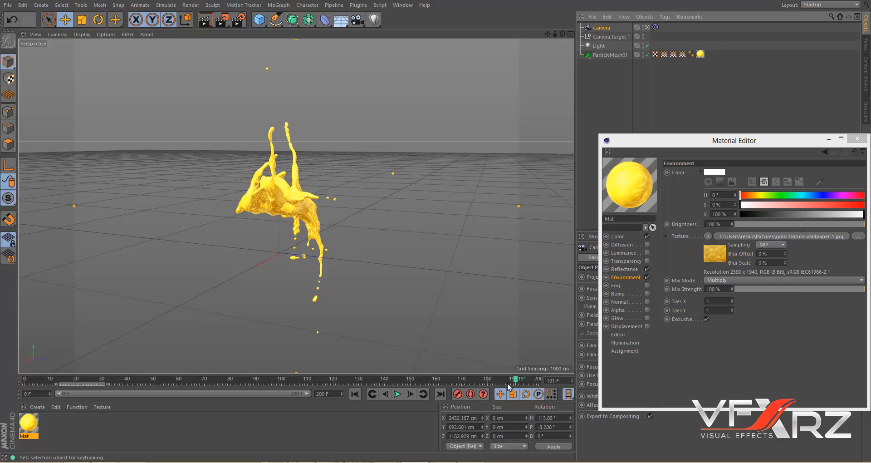
pyautogui.moveTo(506, 380); pyautogui.dragTo(24, 384)
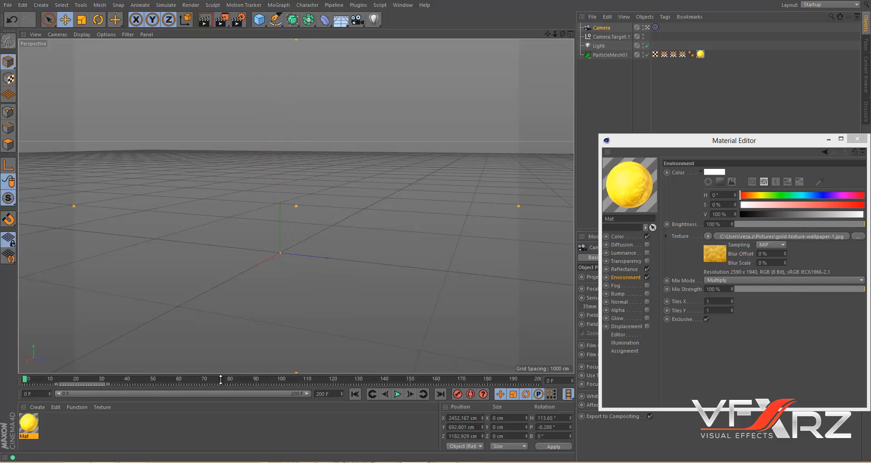
pyautogui.click(471, 394)
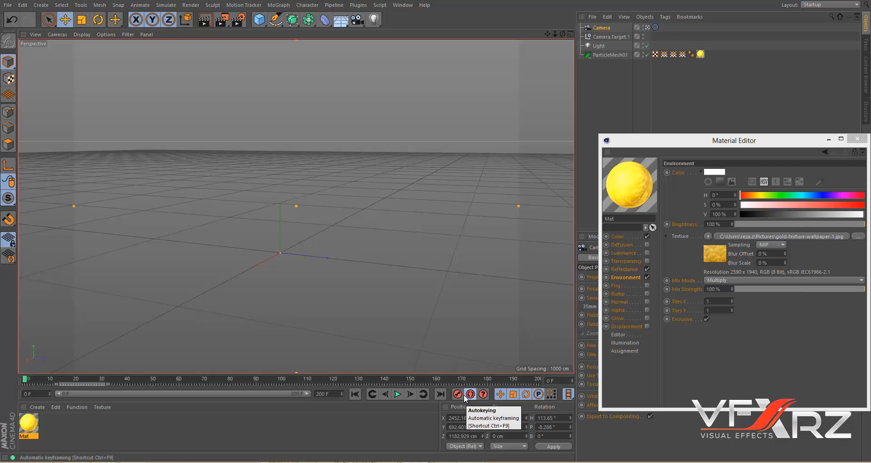
pyautogui.click(458, 395)
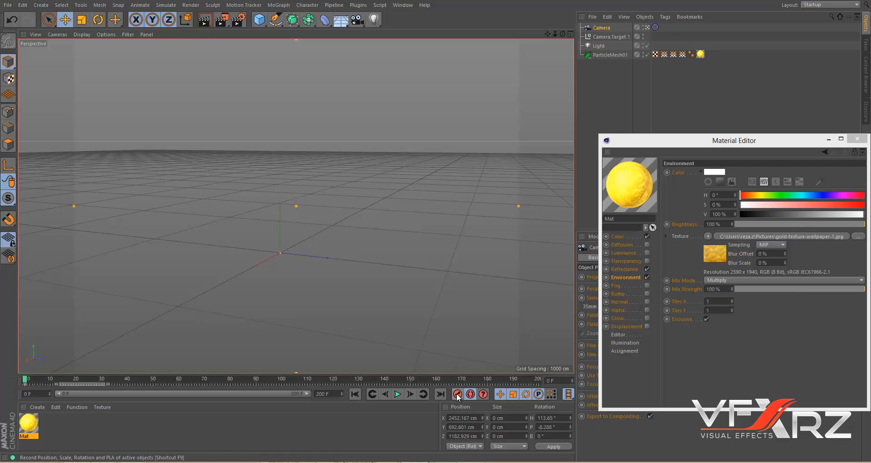
# Step: Keyframe the camera raised to about Y 1219 cm at frame 40, and orbited down to about Y 309 cm at frame 116
pyautogui.click(29, 380)
pyautogui.moveTo(37, 379); pyautogui.dragTo(126, 390)
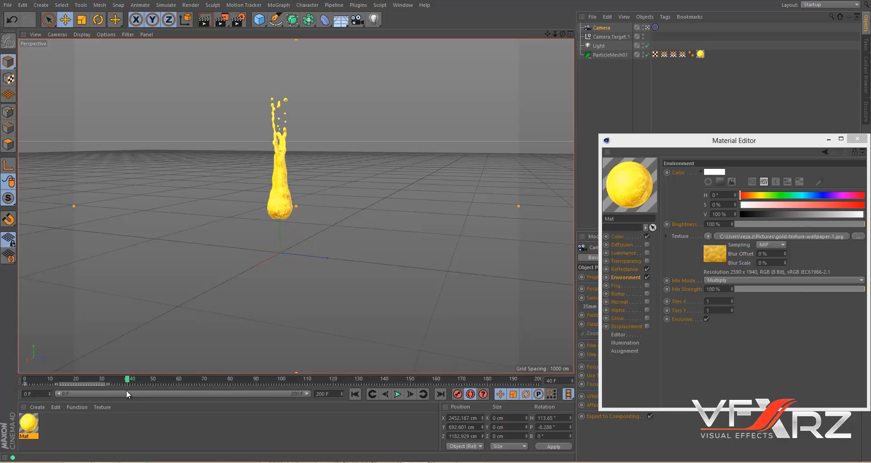
pyautogui.moveTo(547, 34); pyautogui.dragTo(436, 230)
pyautogui.moveTo(128, 382); pyautogui.dragTo(323, 393)
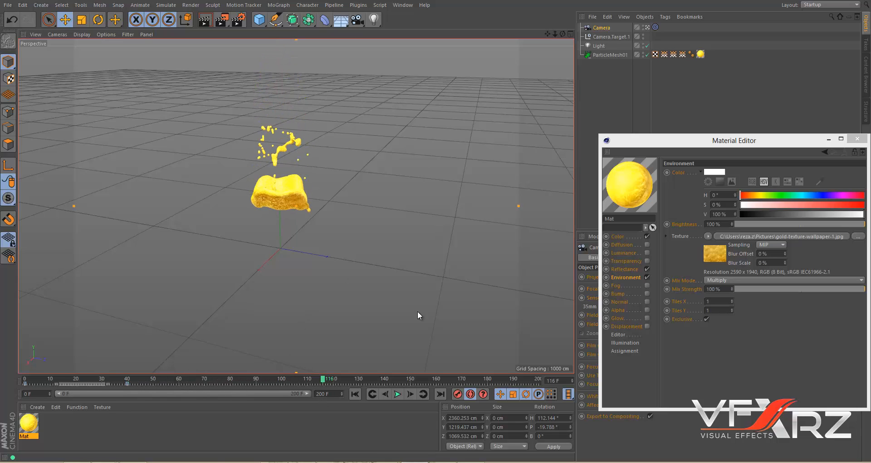
pyautogui.moveTo(563, 34); pyautogui.dragTo(467, 323)
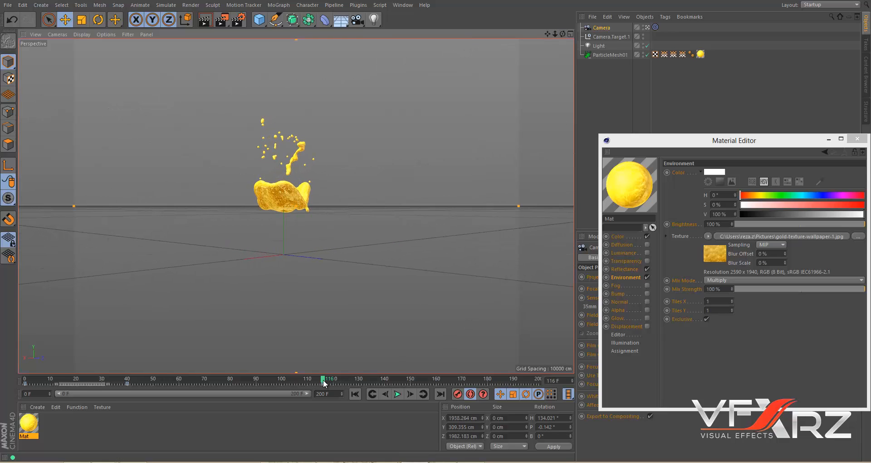
# Step: Keyframe the camera moved closer to the splash at frame 174, and pulled back slightly at frame 200
pyautogui.moveTo(323, 381); pyautogui.dragTo(479, 381)
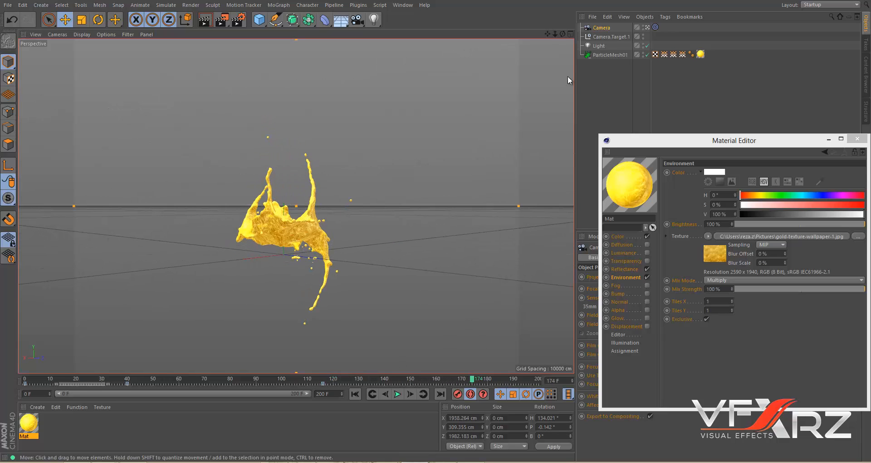
pyautogui.moveTo(555, 34); pyautogui.dragTo(435, 225)
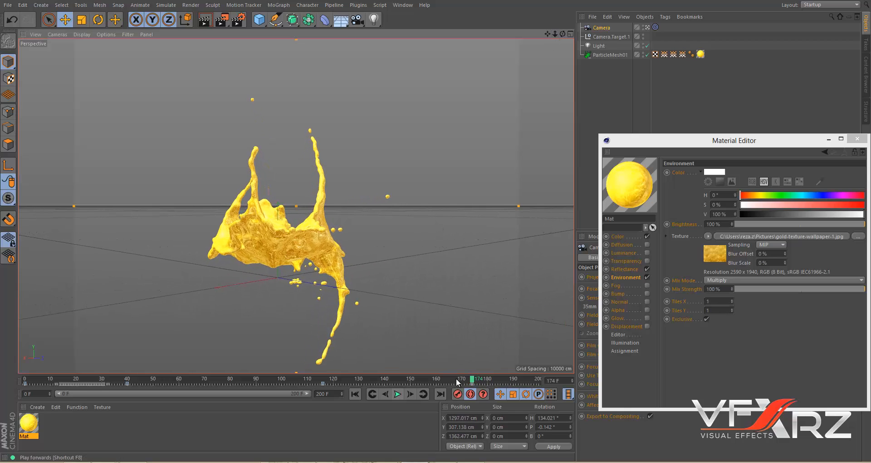
pyautogui.moveTo(475, 378); pyautogui.dragTo(552, 372)
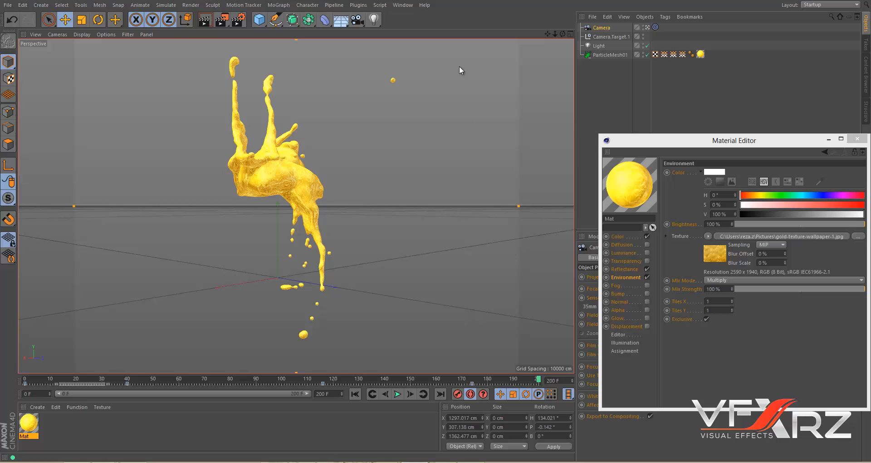
pyautogui.moveTo(555, 33); pyautogui.dragTo(436, 225)
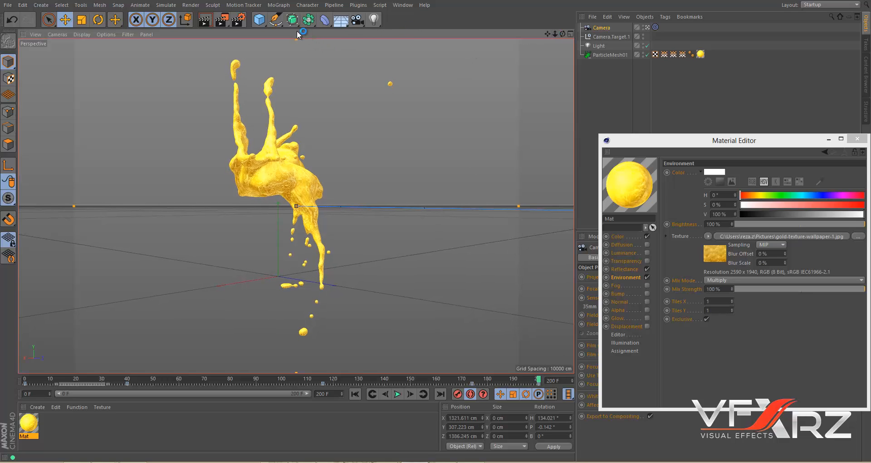
# Step: From the render settings' image save path, create a folder named pic seq inside the gold scene folder and open it
pyautogui.click(239, 21)
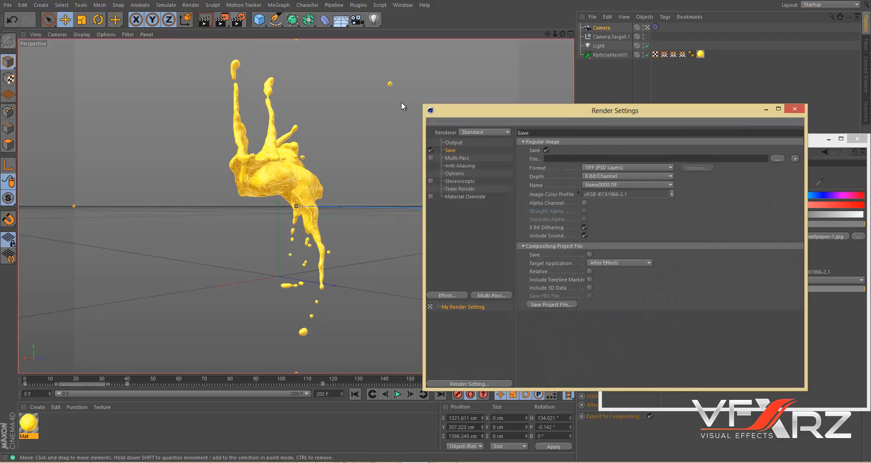
pyautogui.moveTo(569, 110); pyautogui.dragTo(537, 41)
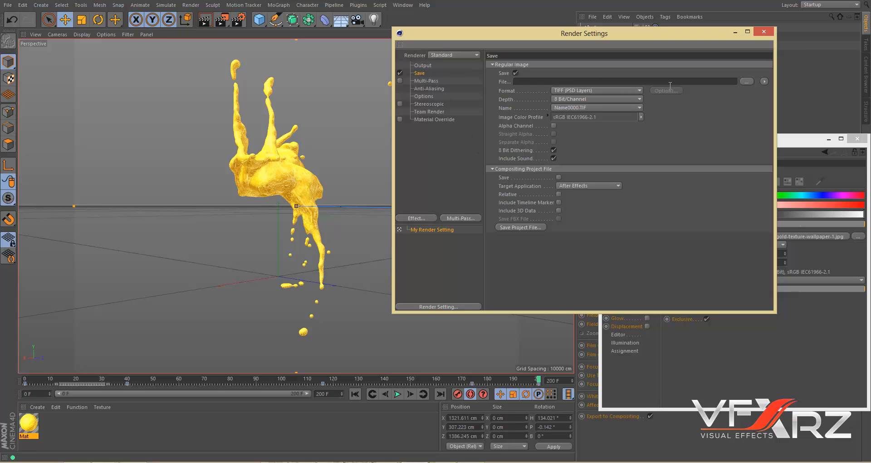
pyautogui.click(747, 82)
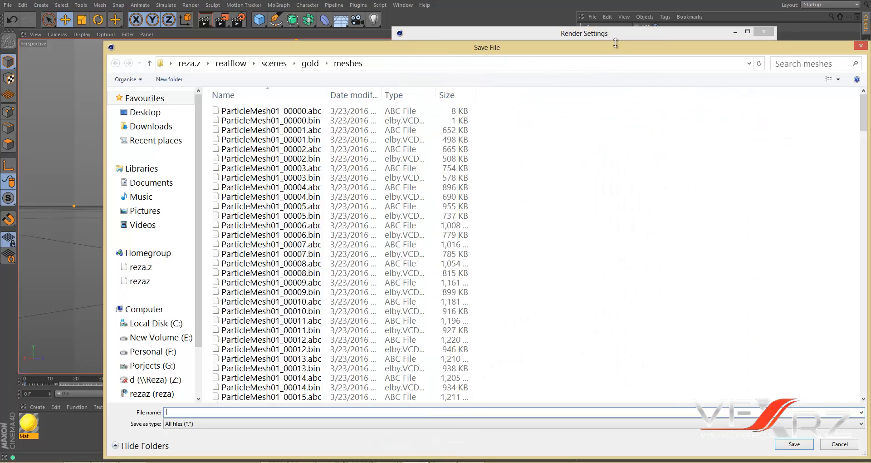
pyautogui.click(311, 60)
pyautogui.moveTo(325, 43); pyautogui.dragTo(599, 37)
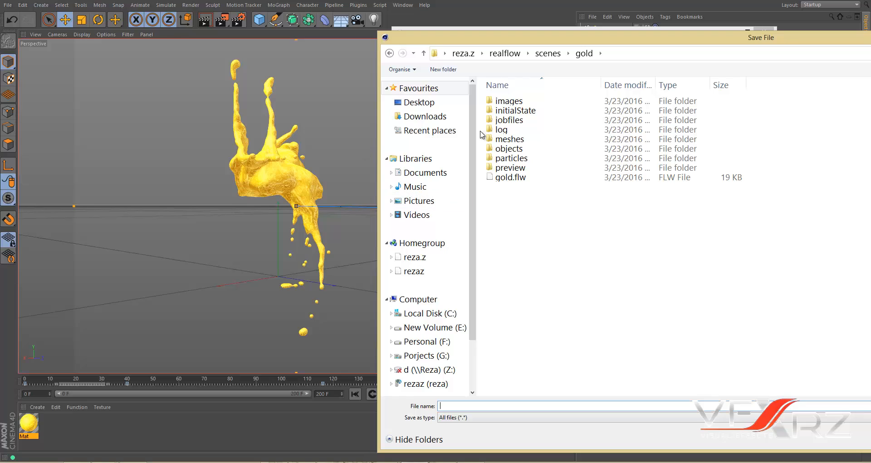
pyautogui.click(458, 69)
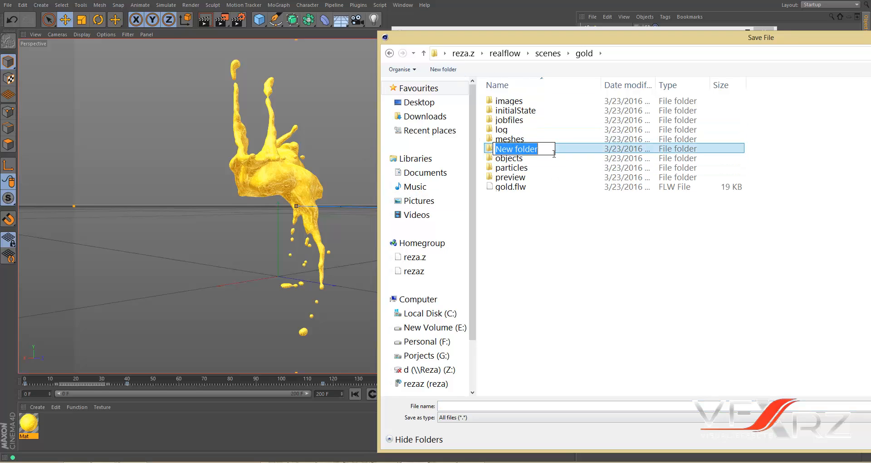
pyautogui.write('pic')
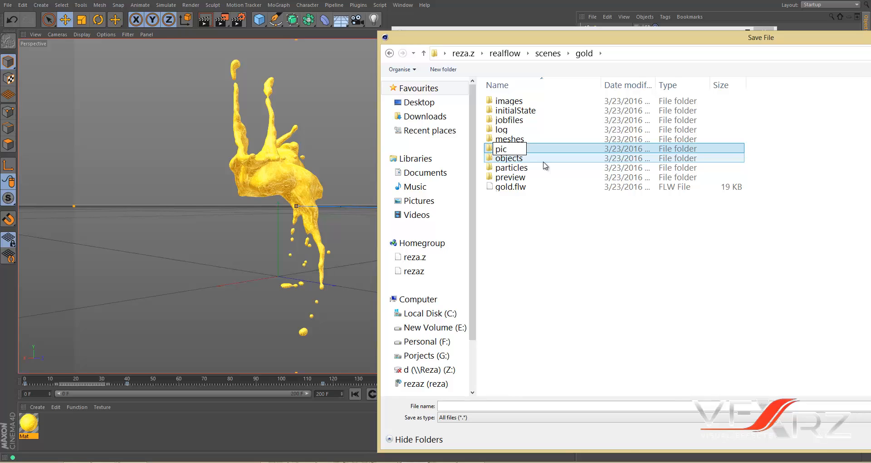
pyautogui.write(' seq')
pyautogui.press('Return')
pyautogui.doubleClick(544, 169)
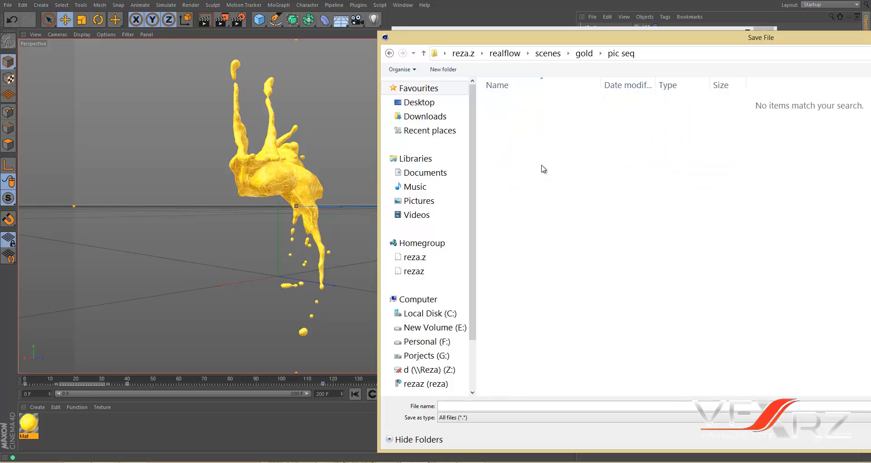
# Step: Save the render output path in the pic seq folder with the file name 1
pyautogui.click(489, 406)
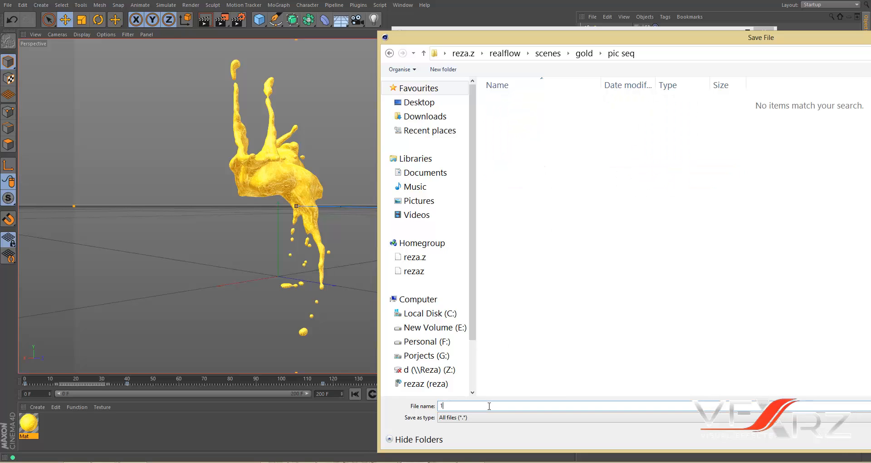
pyautogui.moveTo(813, 37); pyautogui.dragTo(532, 41)
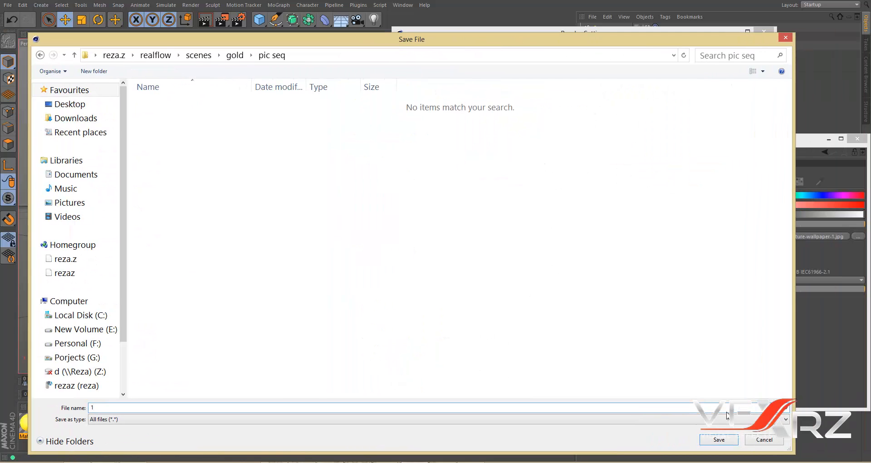
pyautogui.click(707, 441)
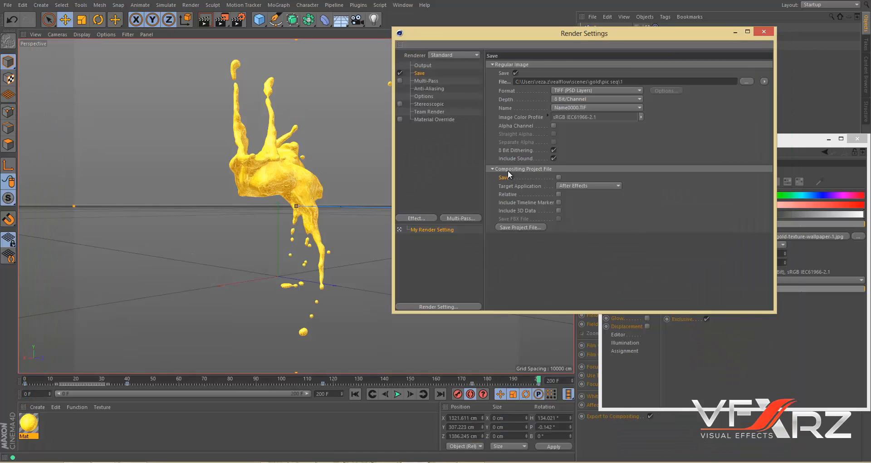
# Step: Enable saving a compositing project file for After Effects with 3D data included
pyautogui.click(559, 177)
pyautogui.click(590, 187)
pyautogui.click(590, 190)
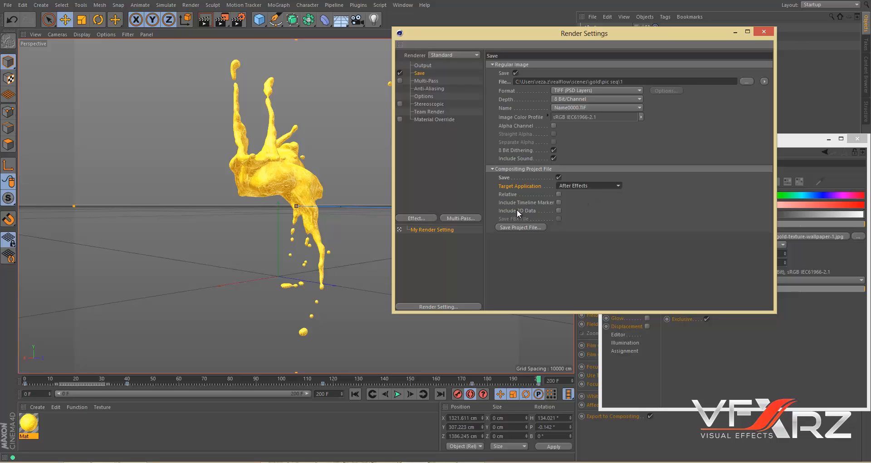
pyautogui.click(558, 210)
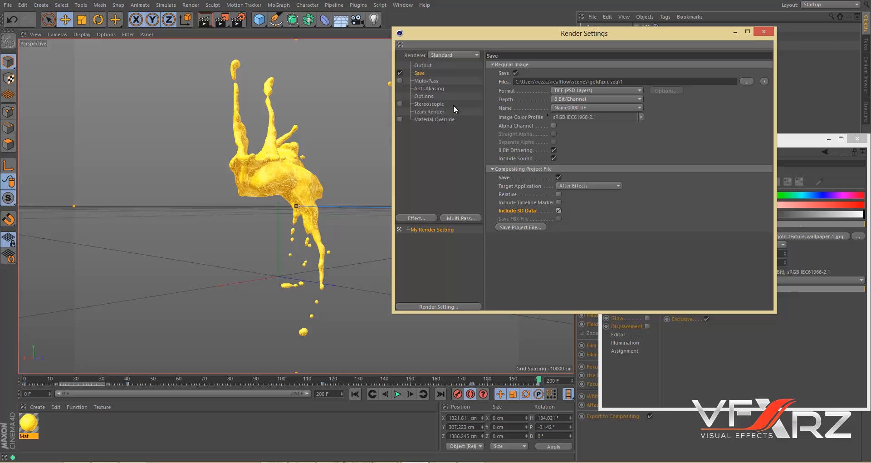
# Step: Set the render output size to the 1024 x 768 screen preset
pyautogui.click(422, 67)
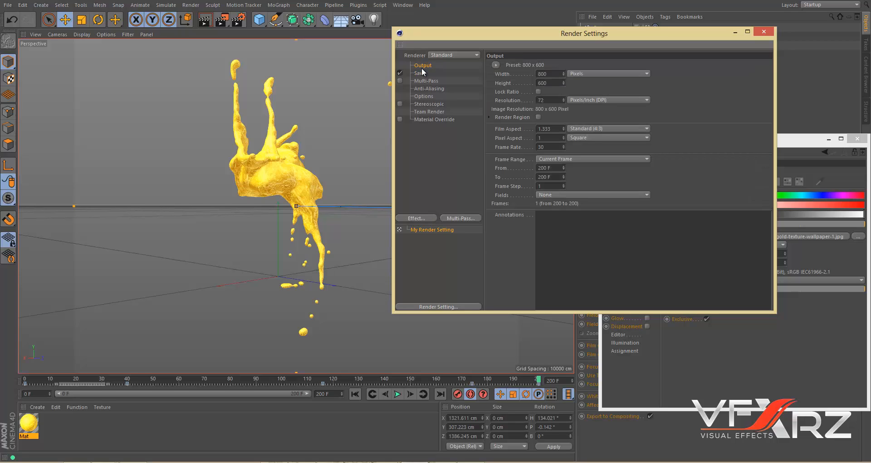
pyautogui.click(499, 66)
pyautogui.click(560, 49)
pyautogui.moveTo(554, 75); pyautogui.dragTo(507, 74)
pyautogui.click(497, 64)
pyautogui.moveTo(521, 77)
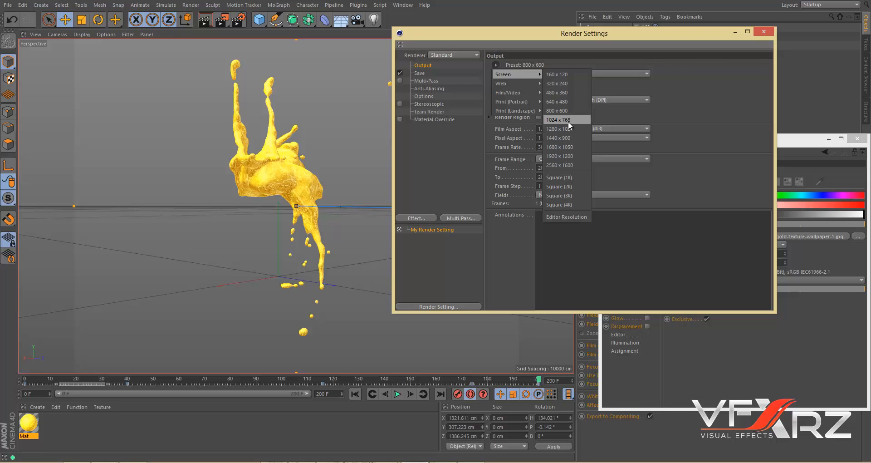
pyautogui.click(567, 120)
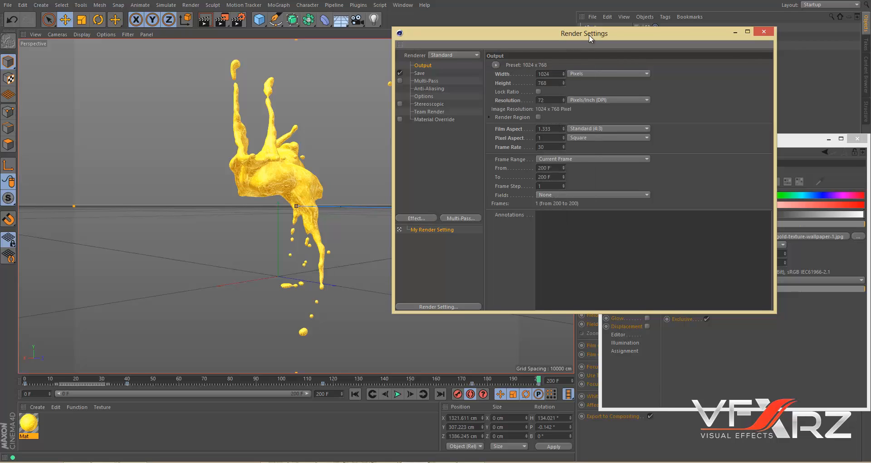
# Step: Set the render frame range to start at frame 0, keeping the Render Settings window clear of the splash
pyautogui.moveTo(589, 35); pyautogui.dragTo(614, 37)
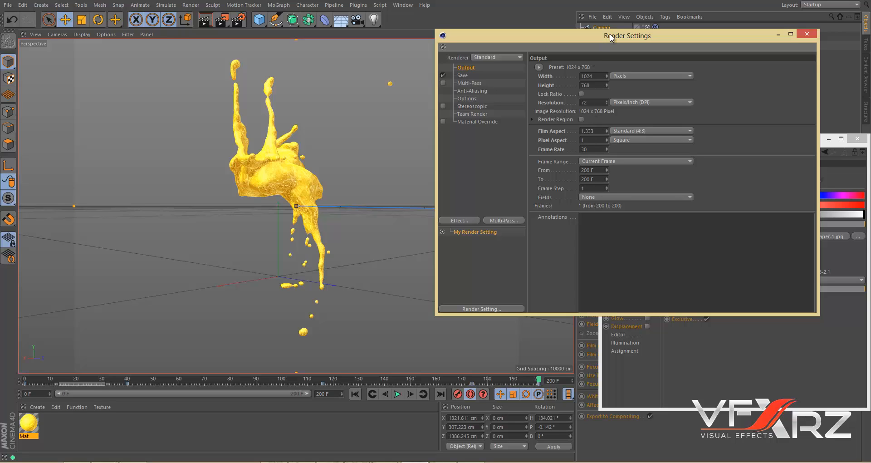
pyautogui.moveTo(613, 37); pyautogui.dragTo(614, 29)
pyautogui.doubleClick(590, 162)
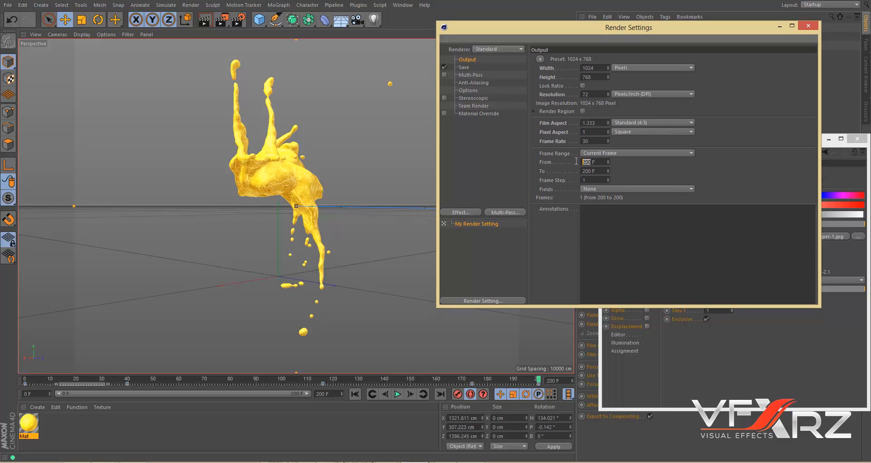
pyautogui.write('0')
pyautogui.press('Return')
# Step: Review the image save settings and the list of available render effects
pyautogui.click(468, 67)
pyautogui.click(479, 59)
pyautogui.click(484, 67)
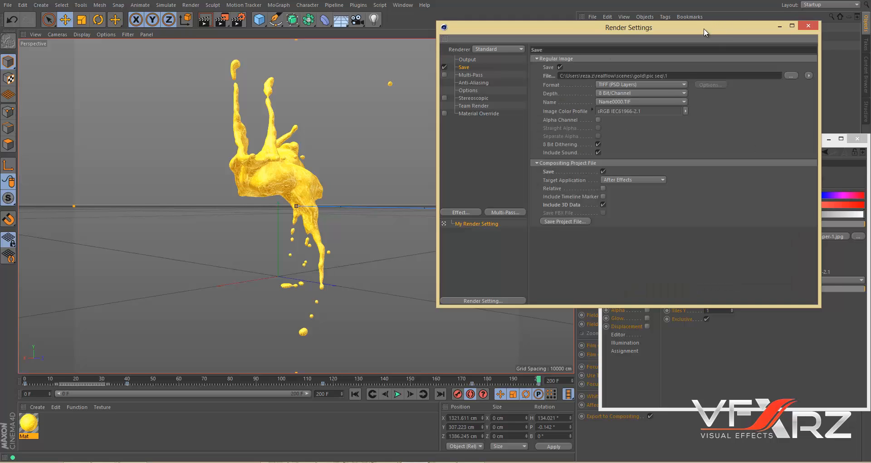
pyautogui.moveTo(705, 30)
pyautogui.mouseDown()
pyautogui.moveTo(714, 23)
pyautogui.moveTo(708, 44)
pyautogui.mouseUp()
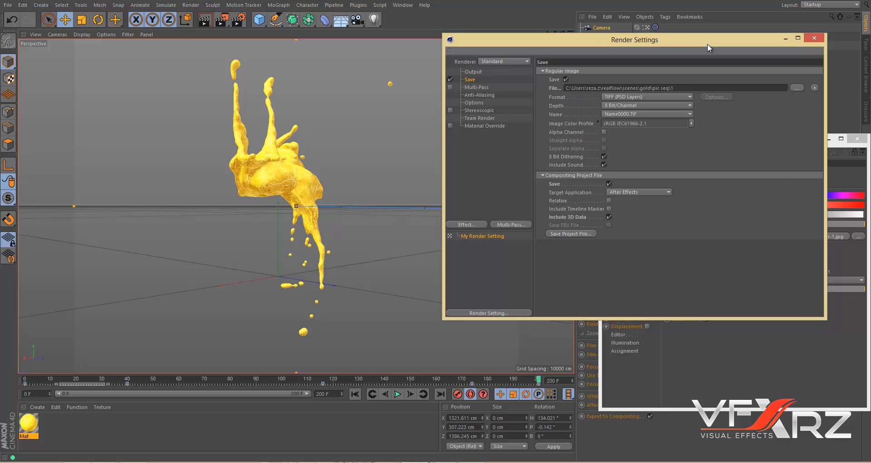
pyautogui.click(484, 224)
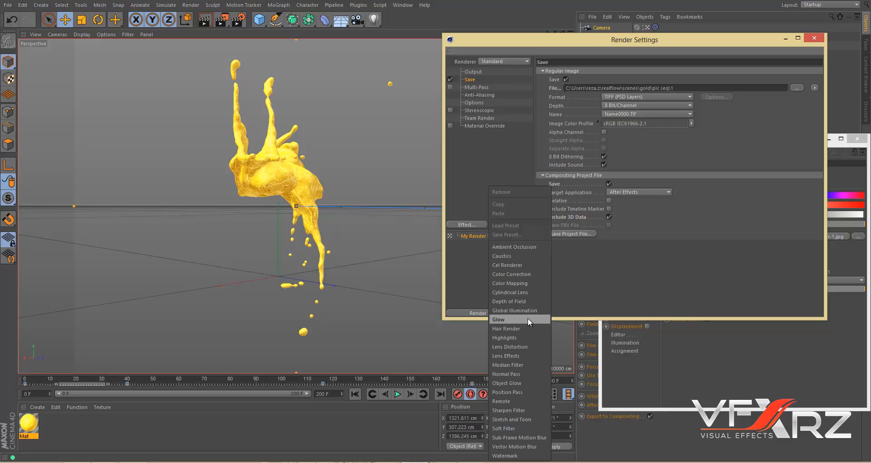
pyautogui.click(665, 278)
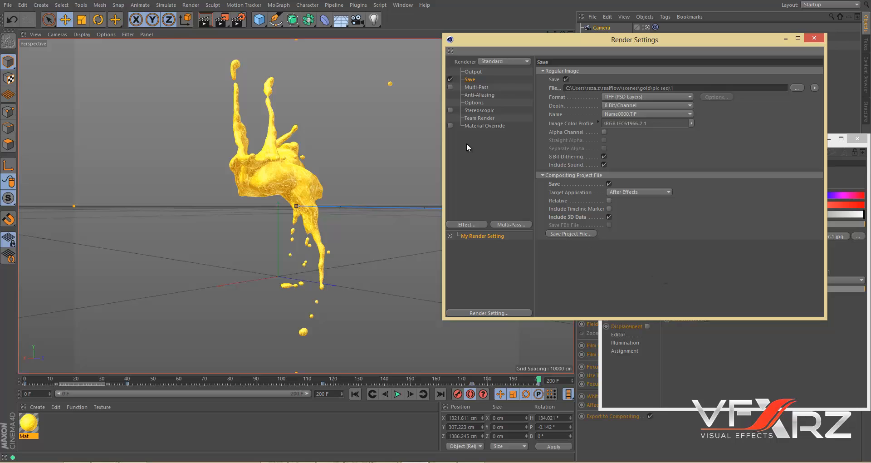
pyautogui.click(450, 86)
pyautogui.click(508, 160)
pyautogui.click(450, 86)
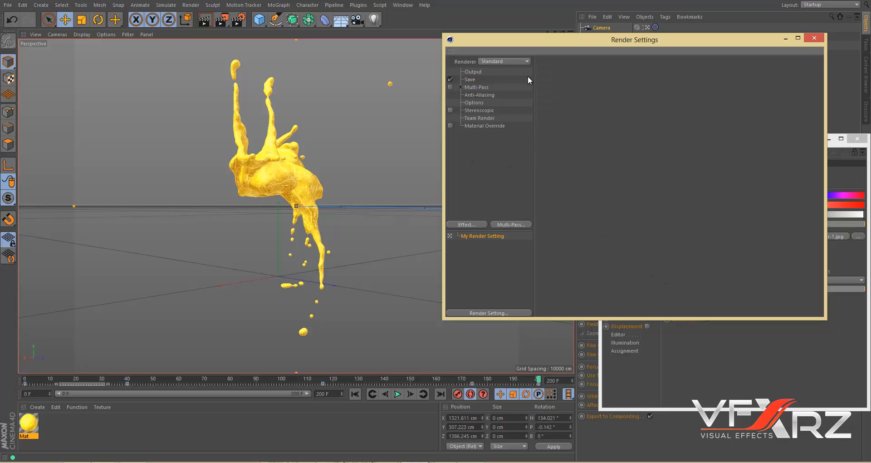
# Step: Return to the image save settings and move the Render Settings window clear of the object list
pyautogui.click(483, 80)
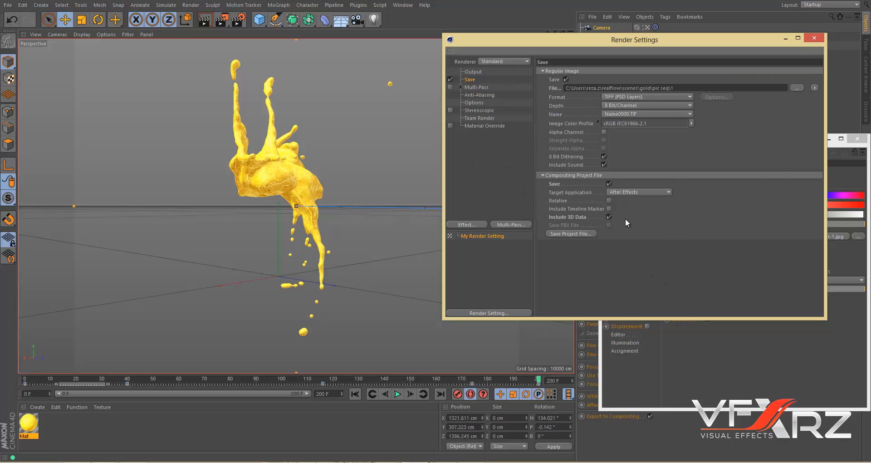
pyautogui.moveTo(649, 40); pyautogui.dragTo(576, 65)
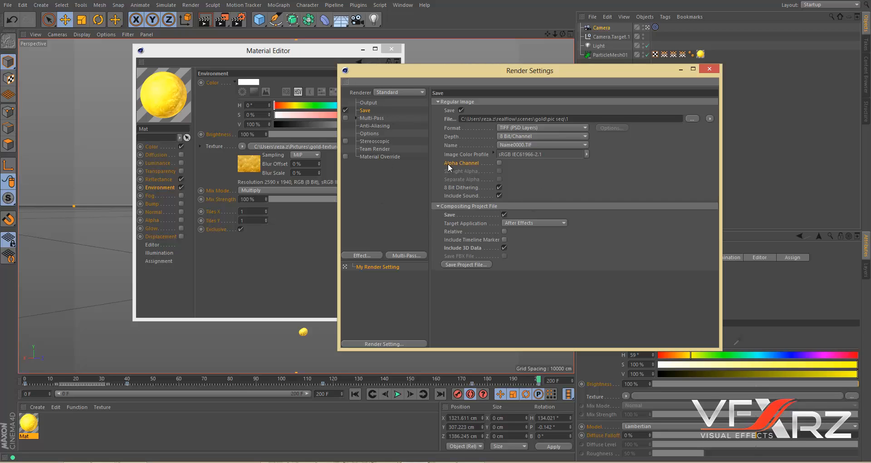
# Step: Enable the alpha channel for the saved images, close Render Settings and render the frame sequence to the Picture Viewer
pyautogui.click(499, 163)
pyautogui.moveTo(519, 70); pyautogui.dragTo(569, 57)
pyautogui.click(767, 56)
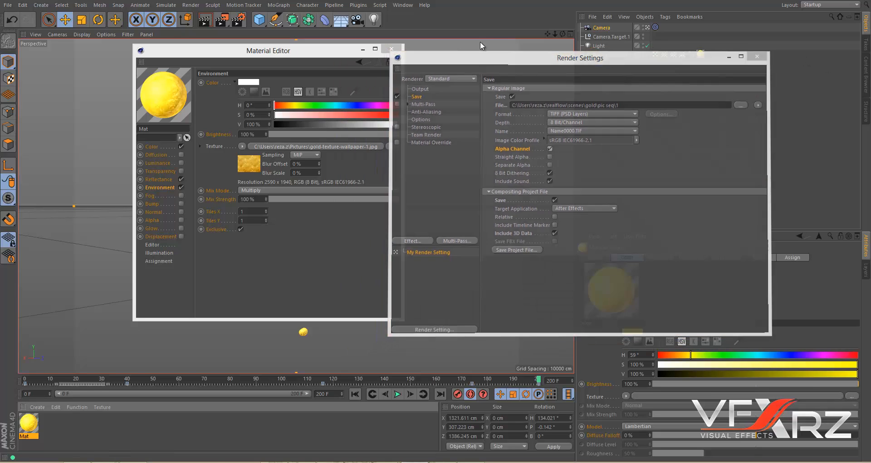
pyautogui.click(225, 18)
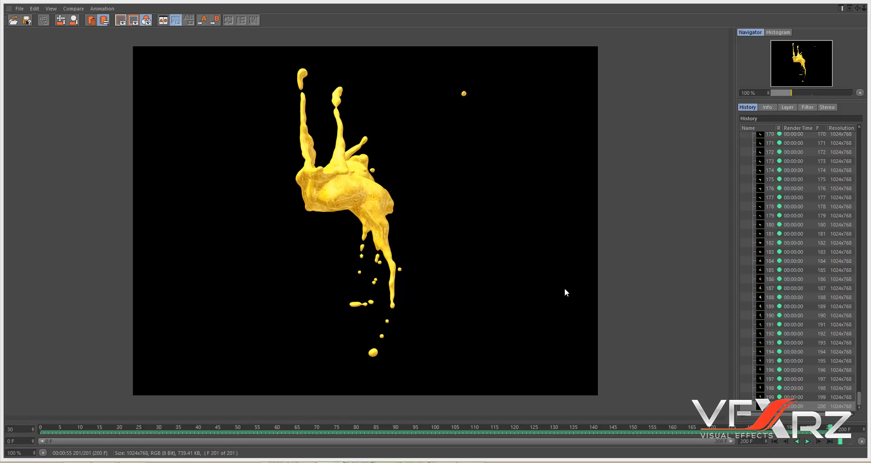
# Step: Play back the rendered frames in the Picture Viewer and switch to After Effects
pyautogui.click(797, 441)
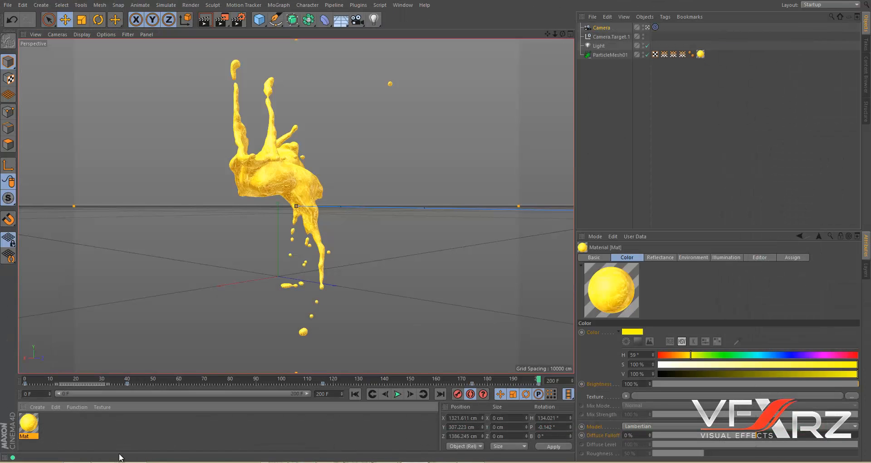
pyautogui.click(133, 462)
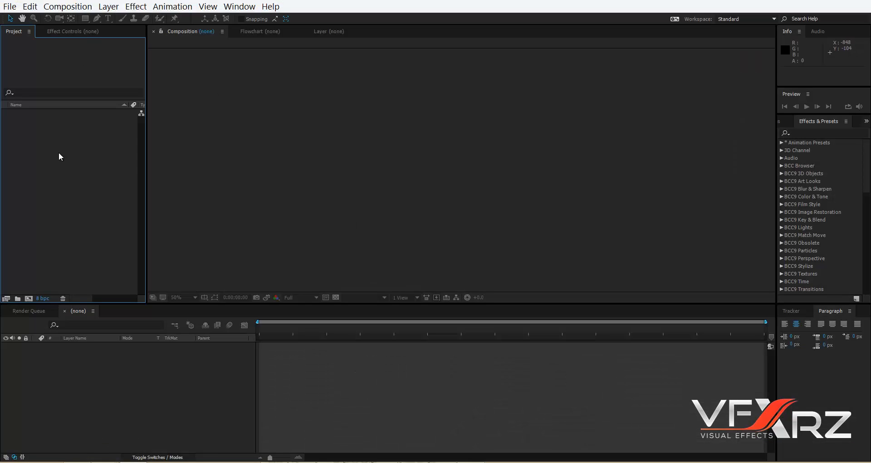
# Step: Import 1_0001.tif from the pic seq folder as a TIFF sequence with straight, unmatted alpha
pyautogui.rightClick(56, 239)
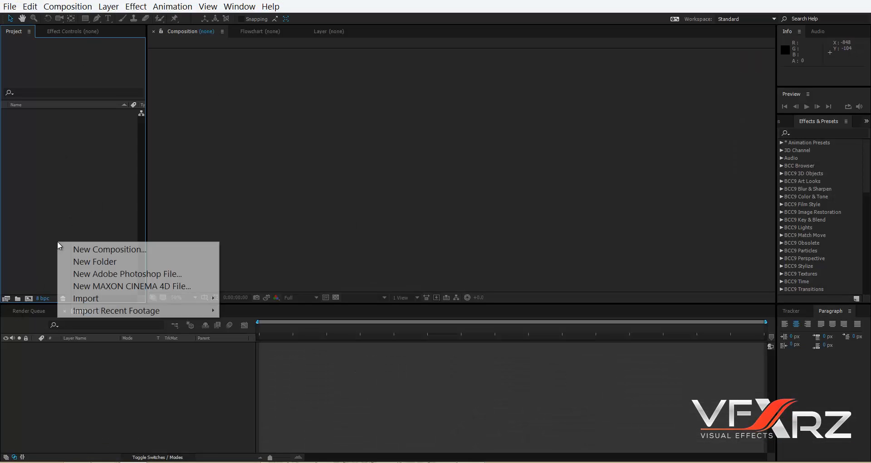
pyautogui.moveTo(130, 301)
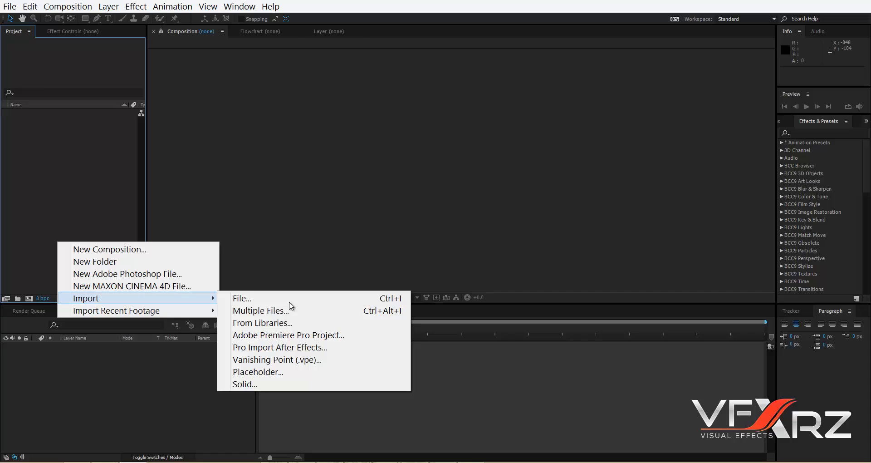
pyautogui.click(312, 296)
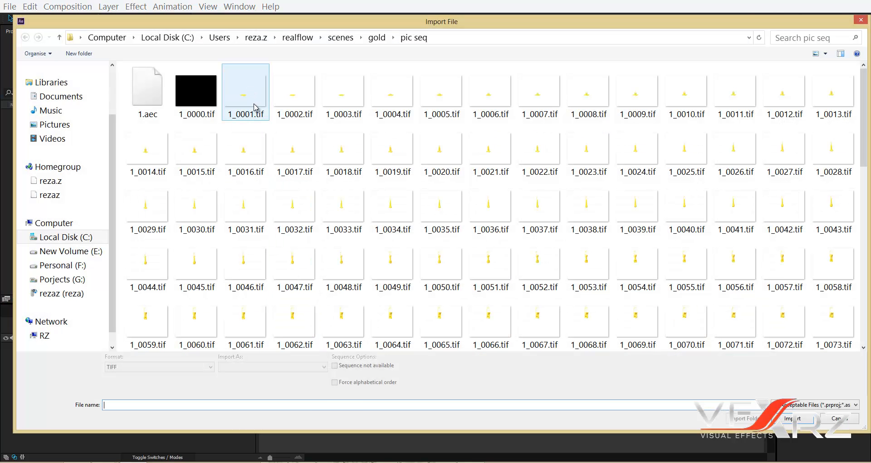
pyautogui.click(255, 107)
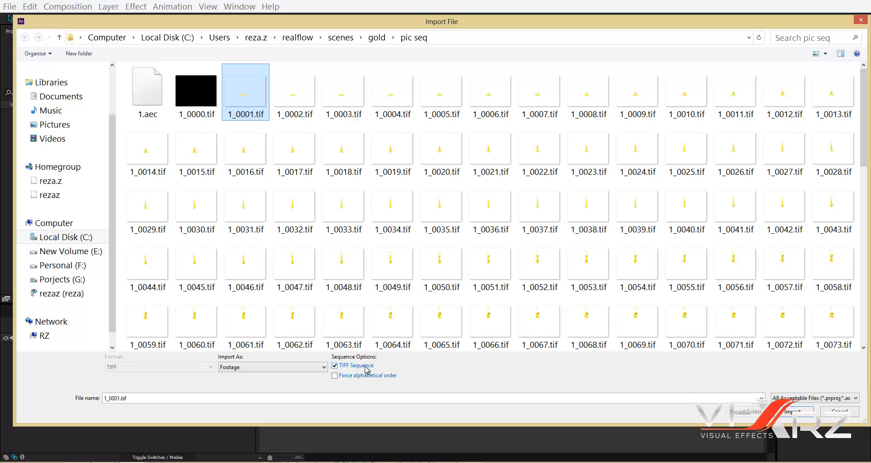
pyautogui.click(795, 414)
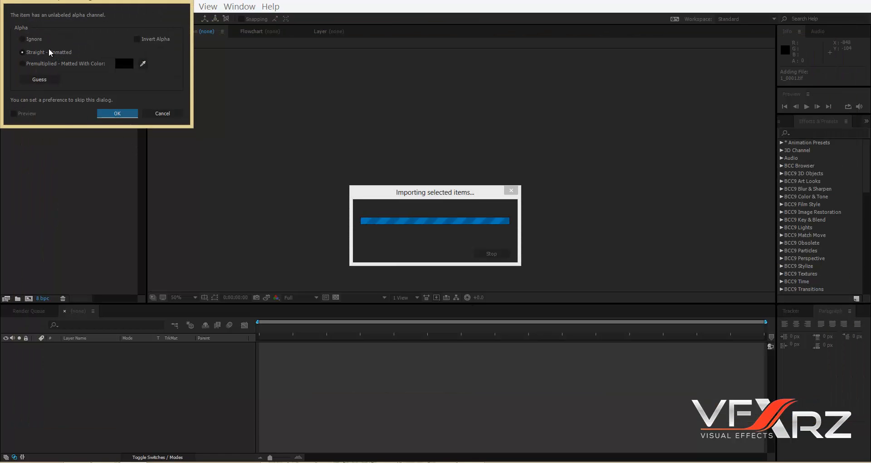
pyautogui.click(117, 113)
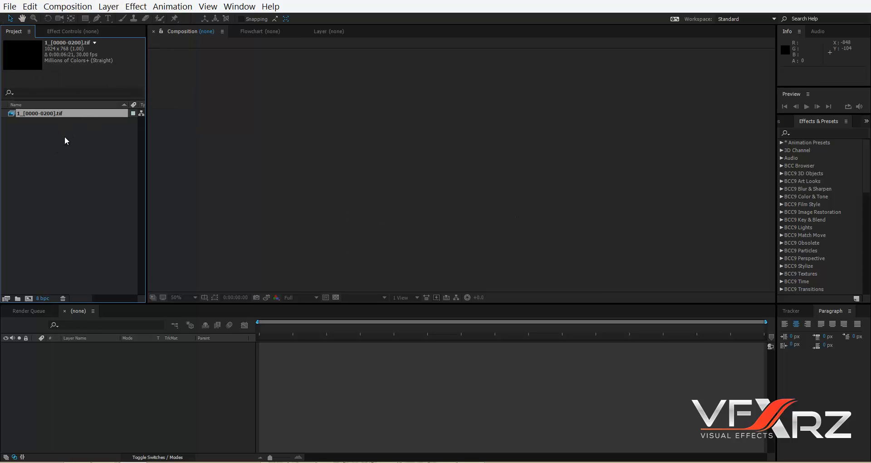
# Step: Delete the imported TIFF sequence from the project
pyautogui.click(75, 138)
pyautogui.click(60, 114)
pyautogui.click(61, 152)
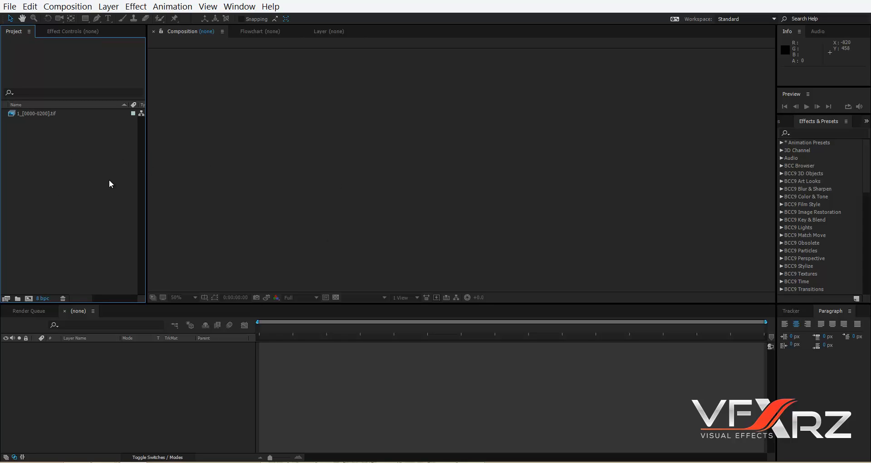
pyautogui.click(51, 115)
pyautogui.press('Delete')
# Step: Import the Cinema 4D composition file 1.aec from the pic seq folder into the After Effects project
pyautogui.rightClick(88, 165)
pyautogui.moveTo(136, 229)
pyautogui.click(336, 222)
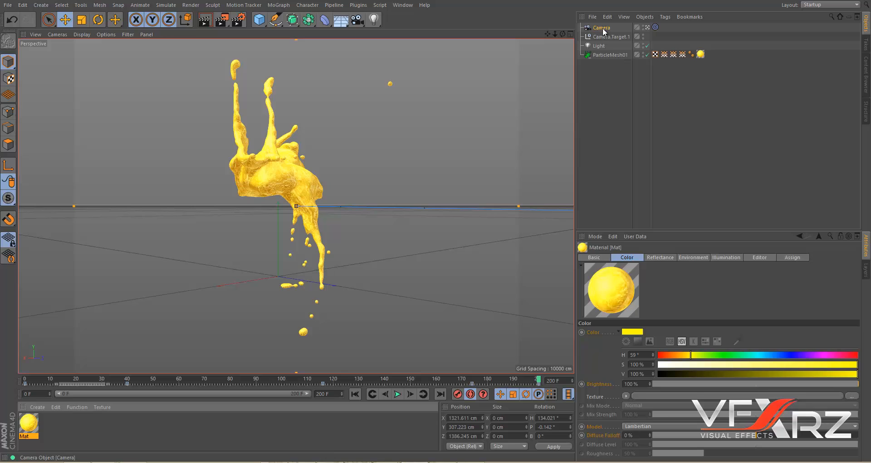
pyautogui.click(599, 46)
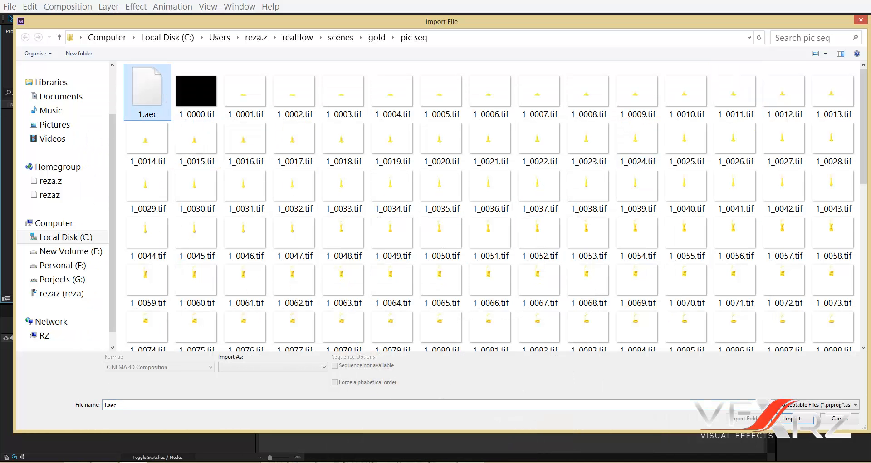
pyautogui.doubleClick(146, 111)
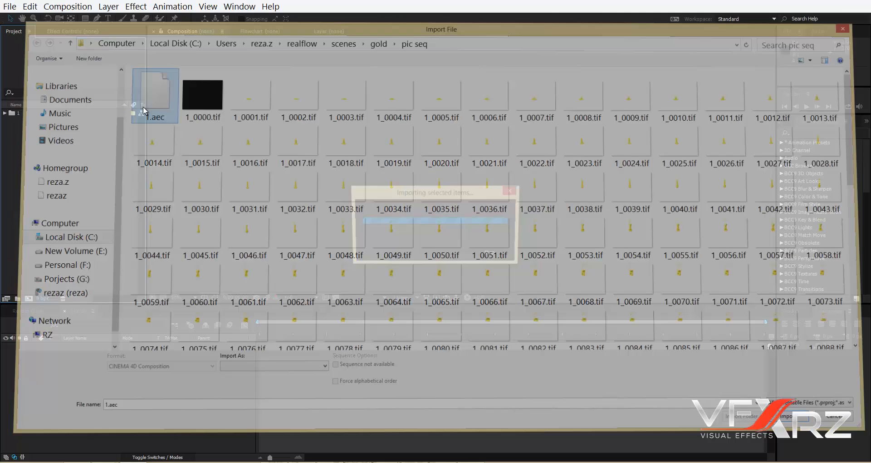
# Step: Open composition 1 from the imported folder and play a preview of it
pyautogui.click(4, 113)
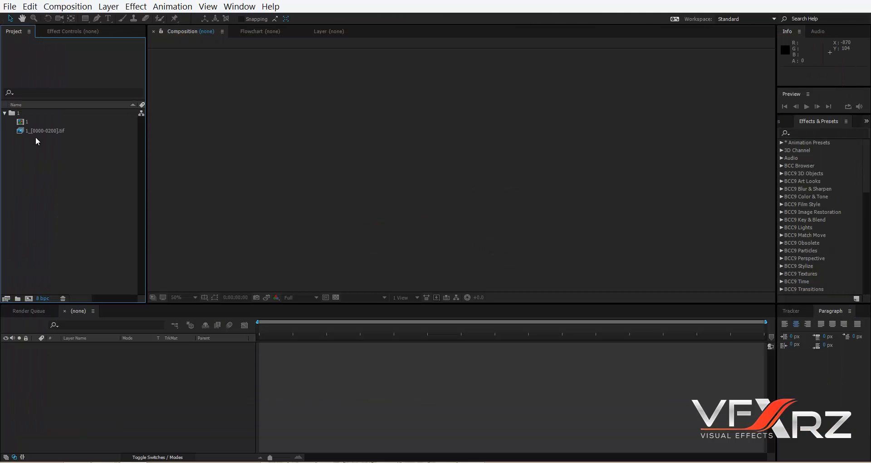
pyautogui.click(32, 121)
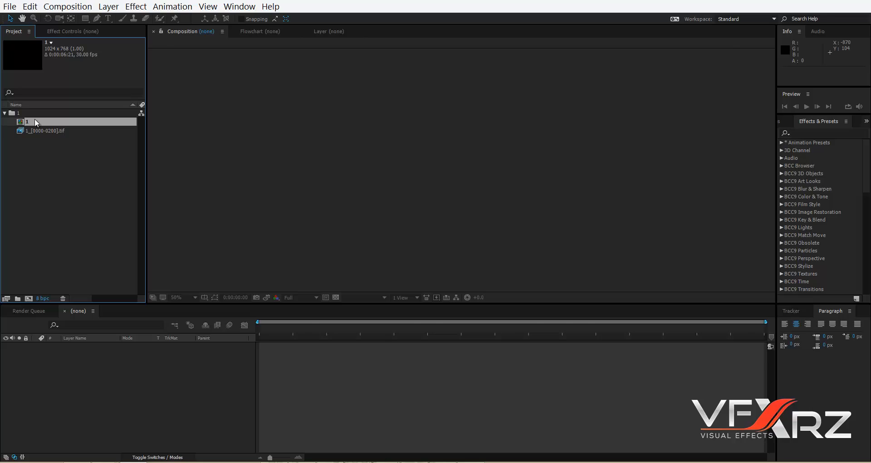
pyautogui.doubleClick(35, 120)
pyautogui.press('space')
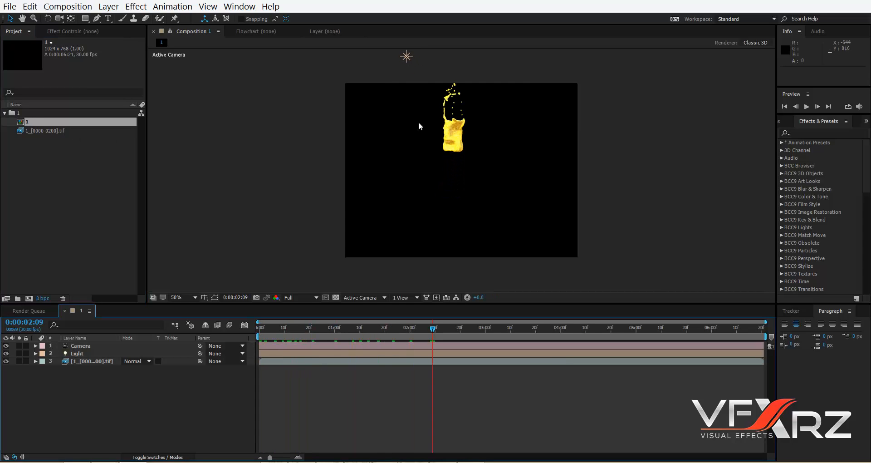
# Step: Select the imported Camera layer and scrub to 0:00:06:20 to examine the splash up close
pyautogui.click(406, 57)
pyautogui.click(85, 347)
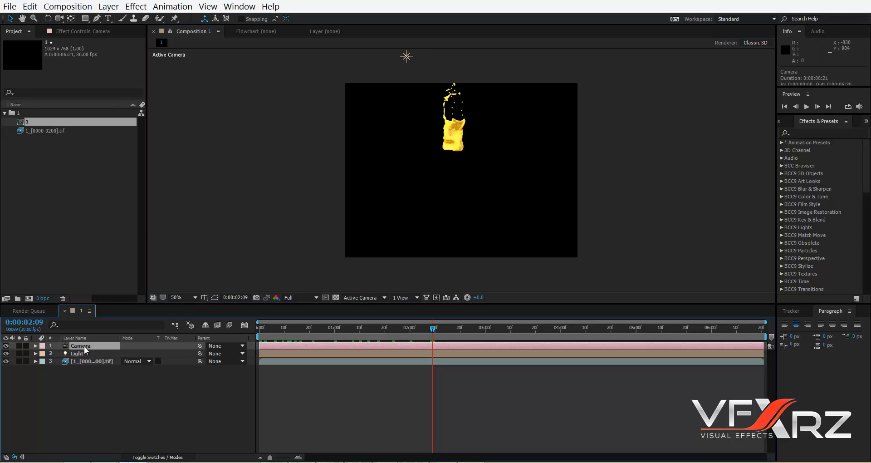
pyautogui.moveTo(345, 335); pyautogui.dragTo(762, 330)
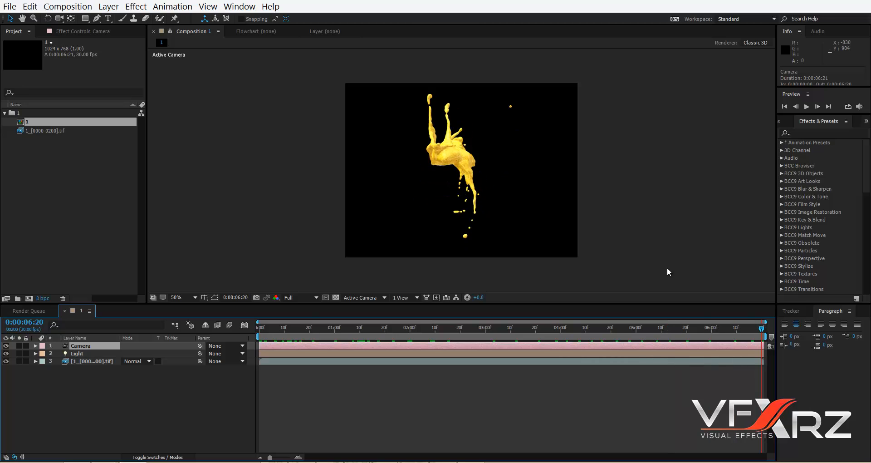
pyautogui.scroll(2, 612, 212)
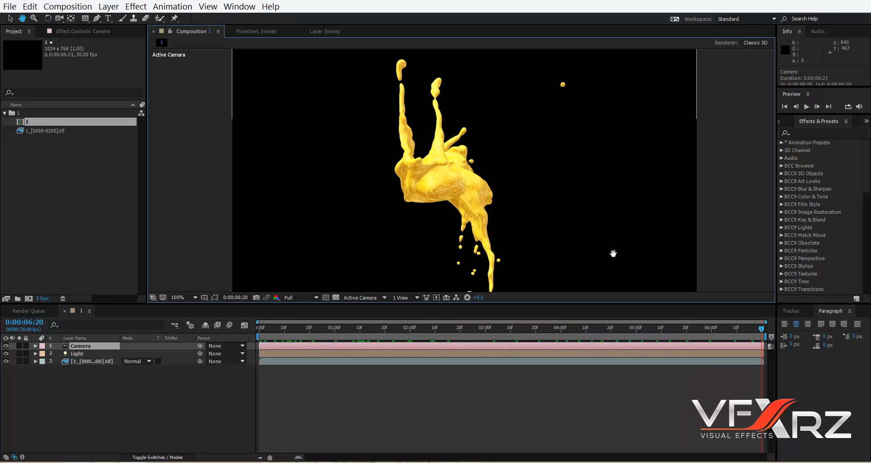
# Step: Add a red solid layer to the composition and apply the Video Copilot Optical Flares effect to it
pyautogui.rightClick(136, 395)
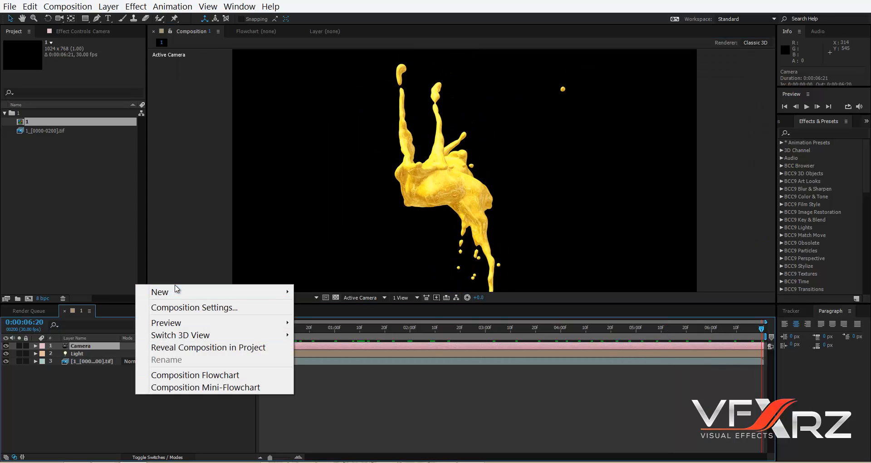
pyautogui.moveTo(174, 295)
pyautogui.click(324, 320)
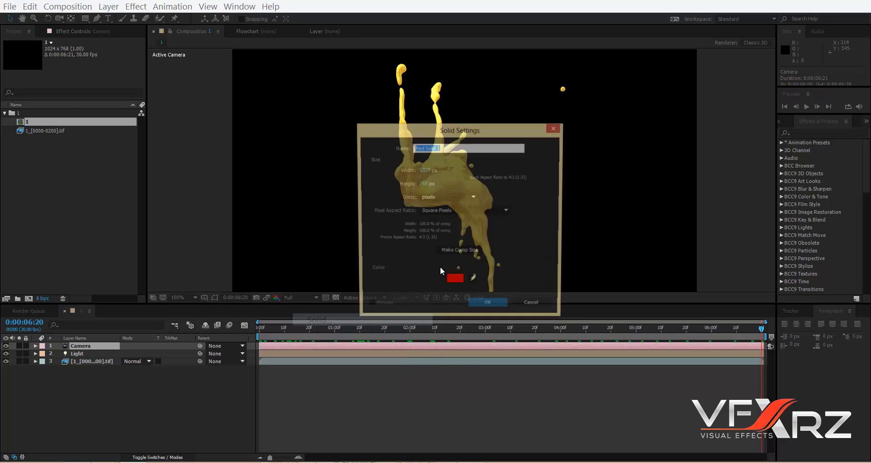
pyautogui.click(489, 308)
pyautogui.click(136, 6)
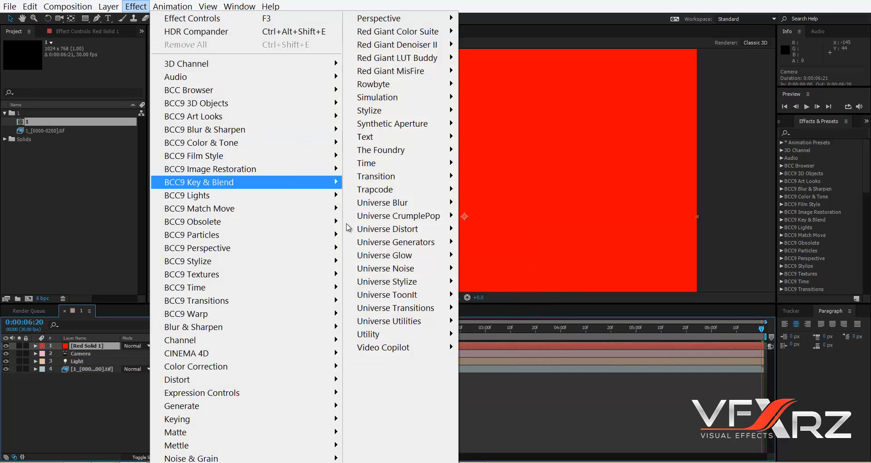
pyautogui.moveTo(449, 347)
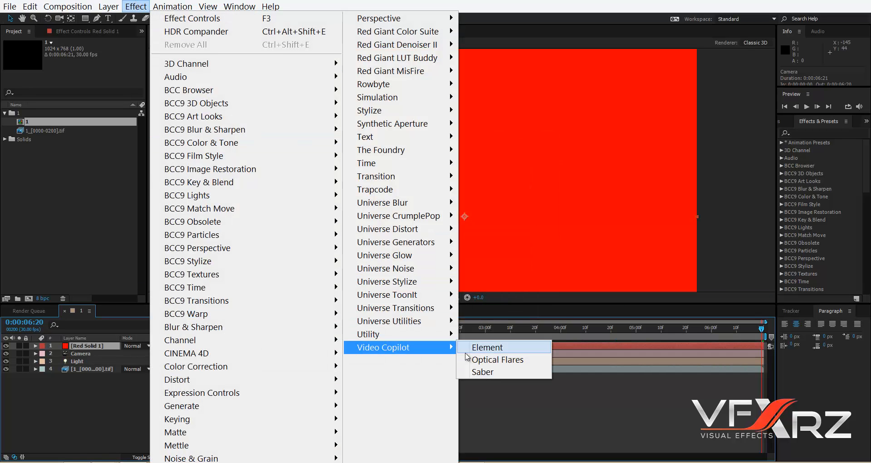
pyautogui.click(497, 360)
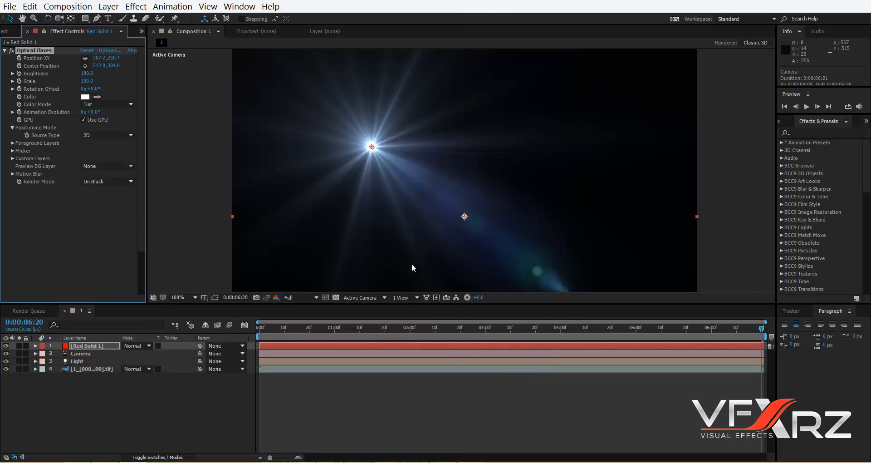
# Step: Set the Optical Flares source type to 3D and its render mode to On Transparent
pyautogui.click(122, 135)
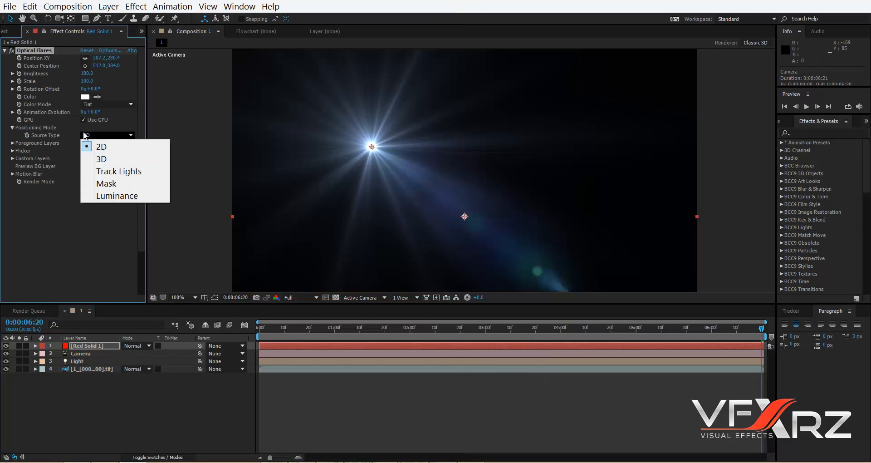
pyautogui.click(102, 159)
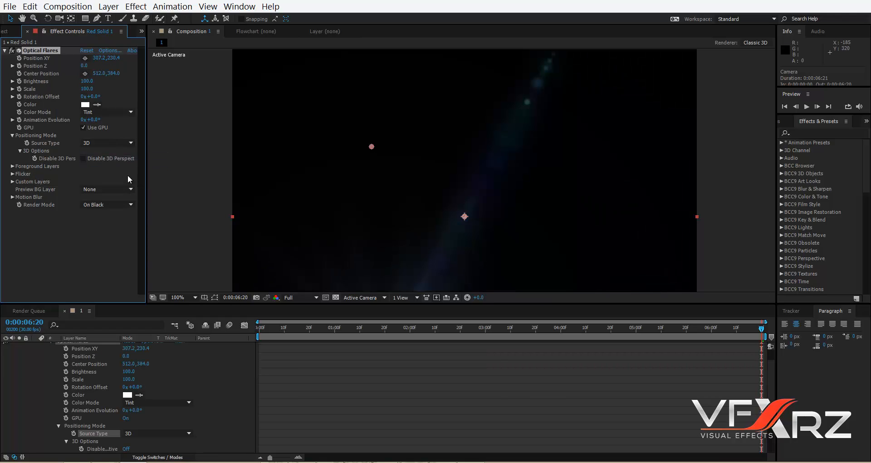
pyautogui.click(104, 205)
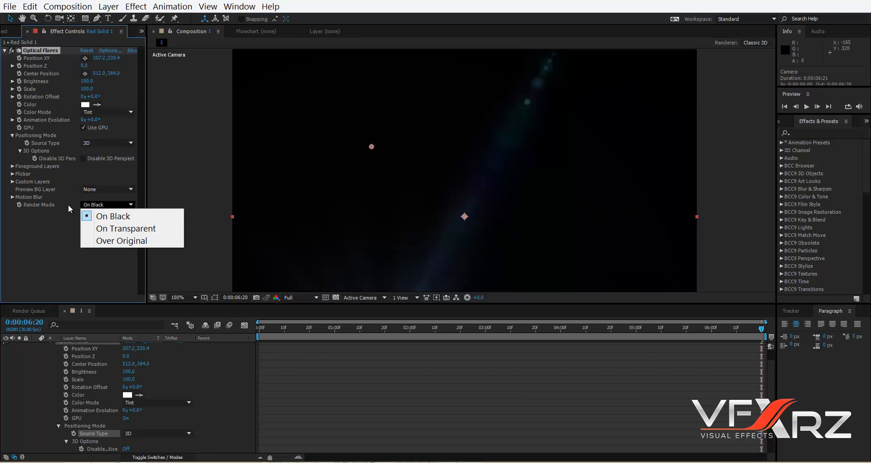
pyautogui.click(125, 228)
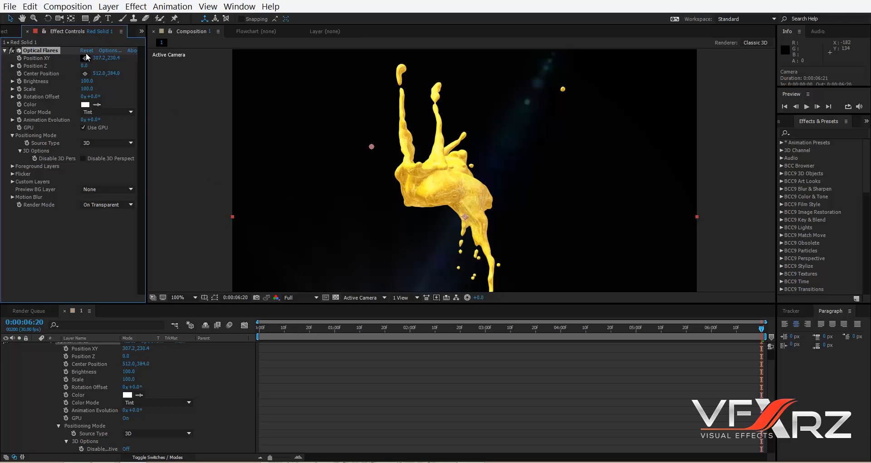
# Step: Load the sun_part2 preset for the Optical Flares effect and apply it
pyautogui.click(109, 51)
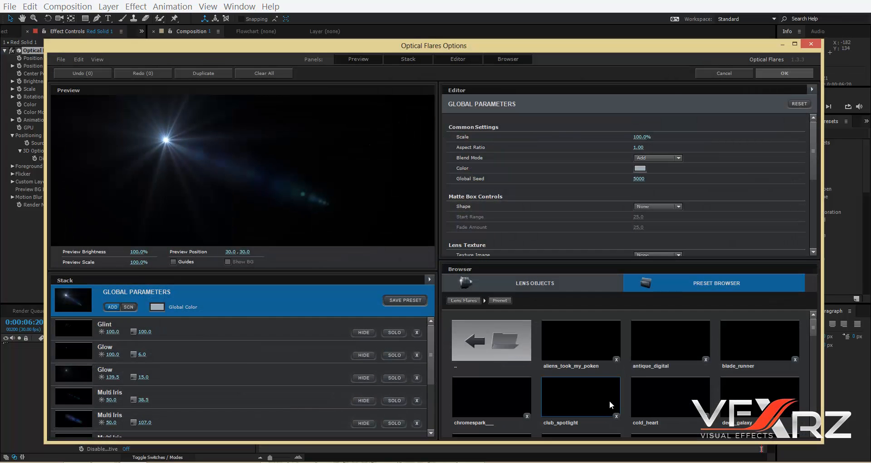
pyautogui.scroll(-5, 677, 394)
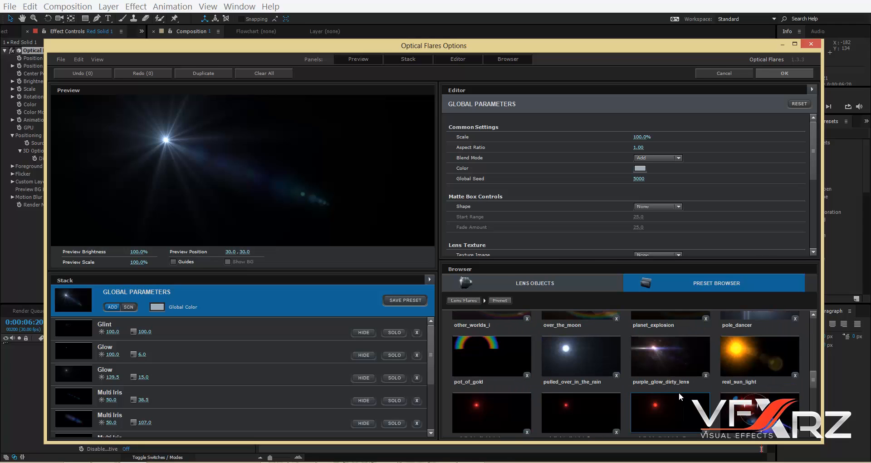
pyautogui.scroll(-1, 661, 400)
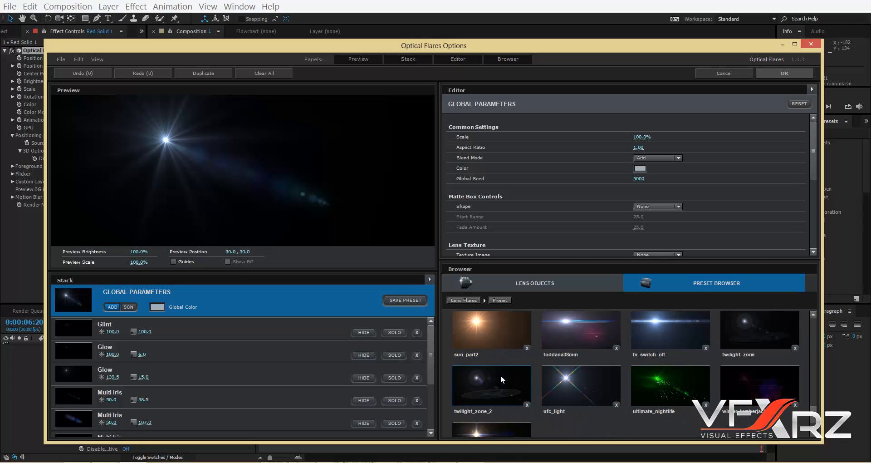
pyautogui.click(495, 324)
pyautogui.click(798, 72)
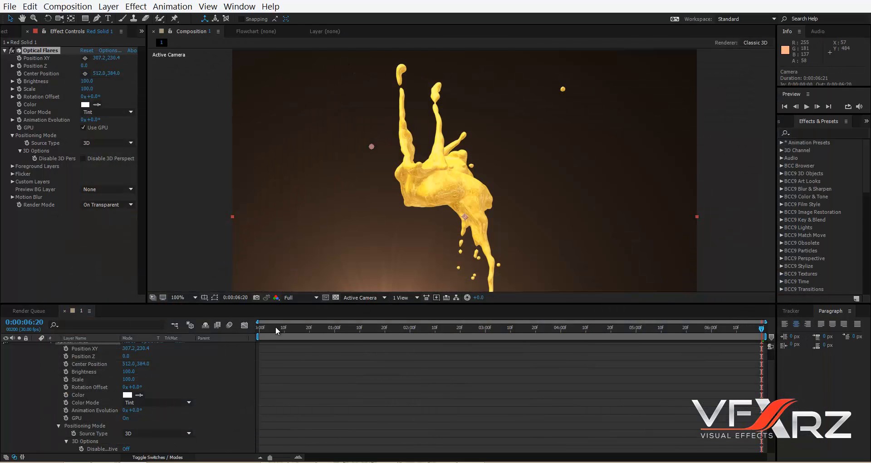
# Step: Scrub the timeline to 0:00:06:18 to check the flare with the splash, and collapse the red solid's properties
pyautogui.moveTo(266, 331); pyautogui.dragTo(759, 352)
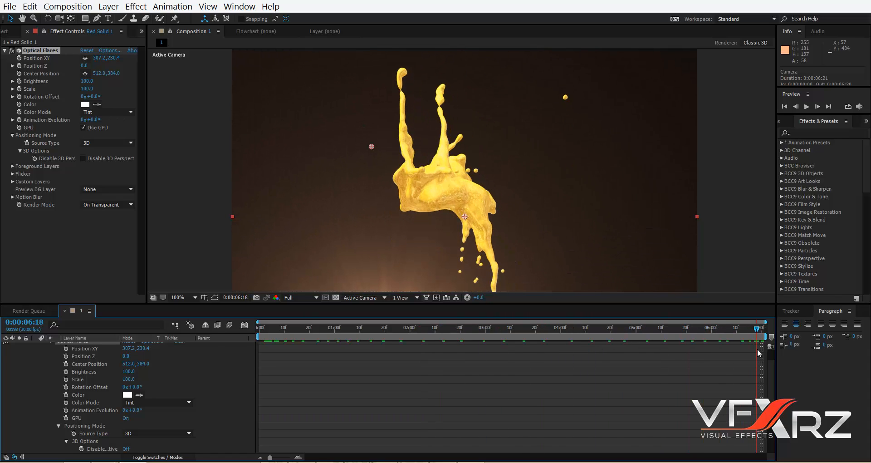
pyautogui.scroll(1, 78, 400)
pyautogui.click(36, 346)
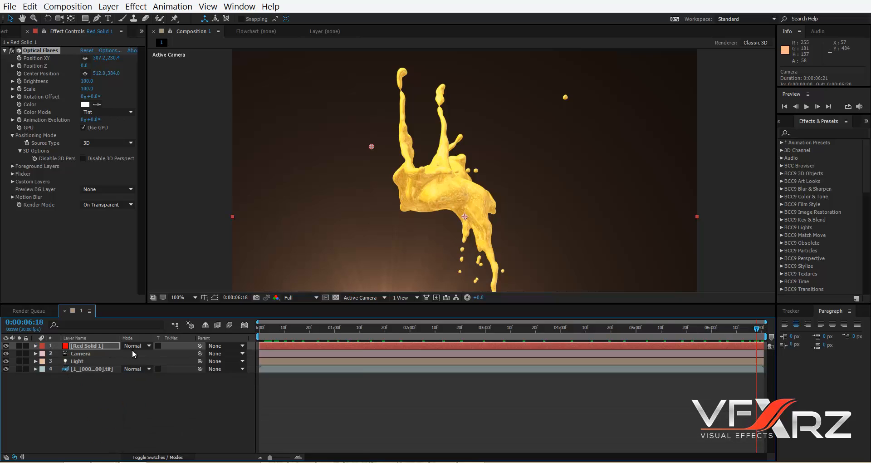
# Step: Set the red solid layer's blending mode to Add and scrub through the timeline to 0:00:06:20 to check the blend
pyautogui.click(136, 346)
pyautogui.click(166, 160)
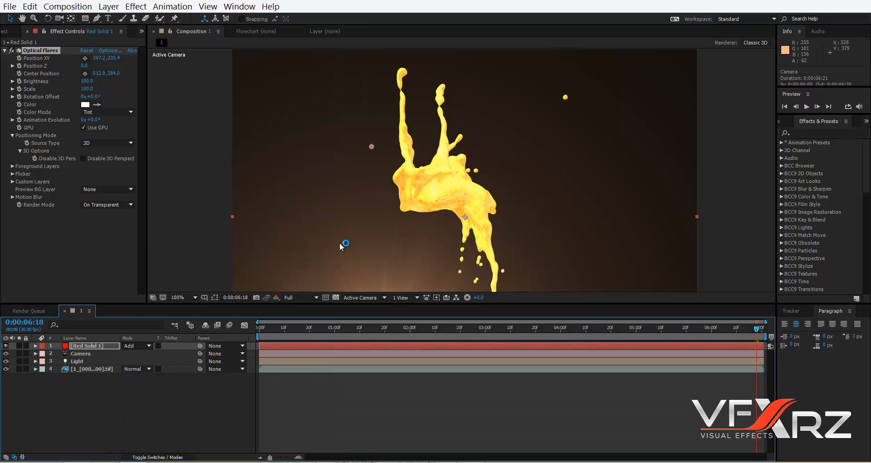
pyautogui.click(103, 346)
pyautogui.moveTo(263, 328); pyautogui.dragTo(786, 332)
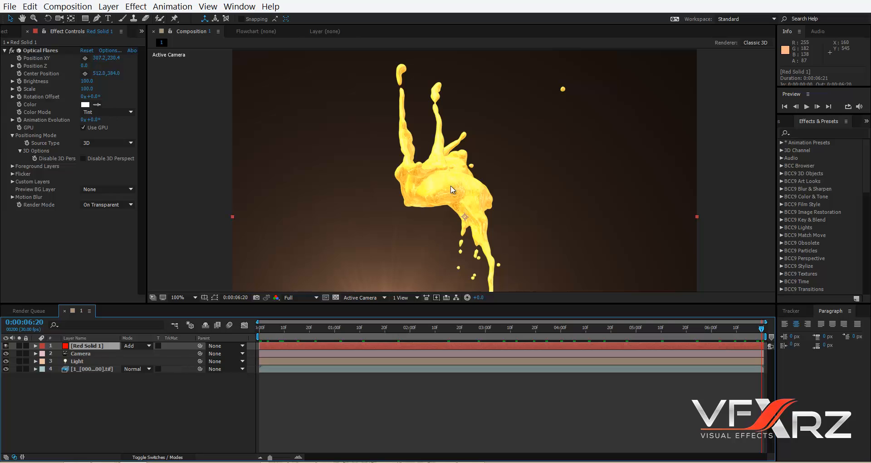
# Step: Add an adjustment layer above the red solid and apply the HDR Compander effect to it
pyautogui.rightClick(131, 407)
pyautogui.moveTo(207, 307)
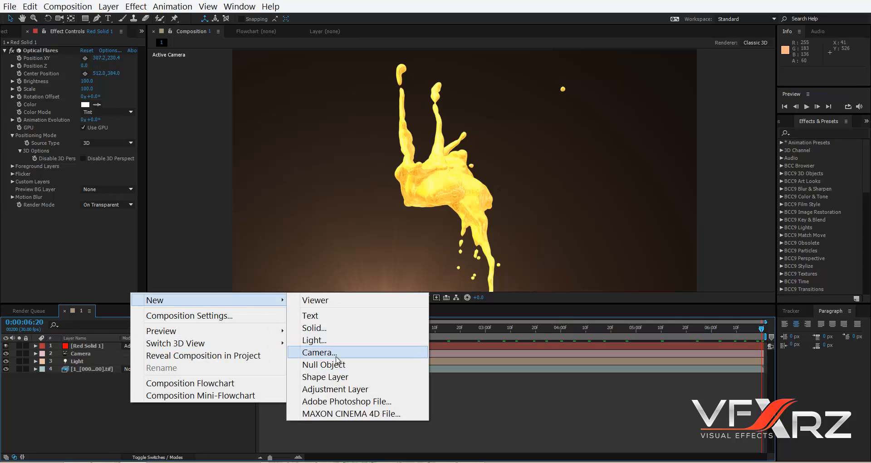
pyautogui.click(351, 390)
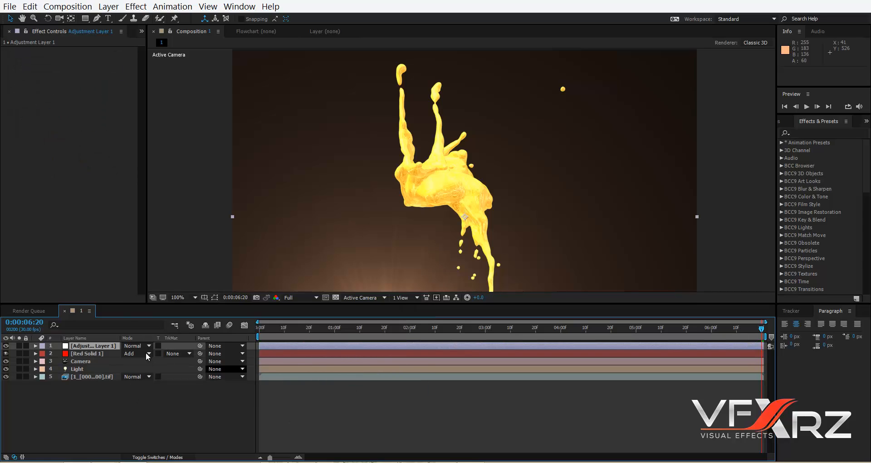
pyautogui.click(136, 6)
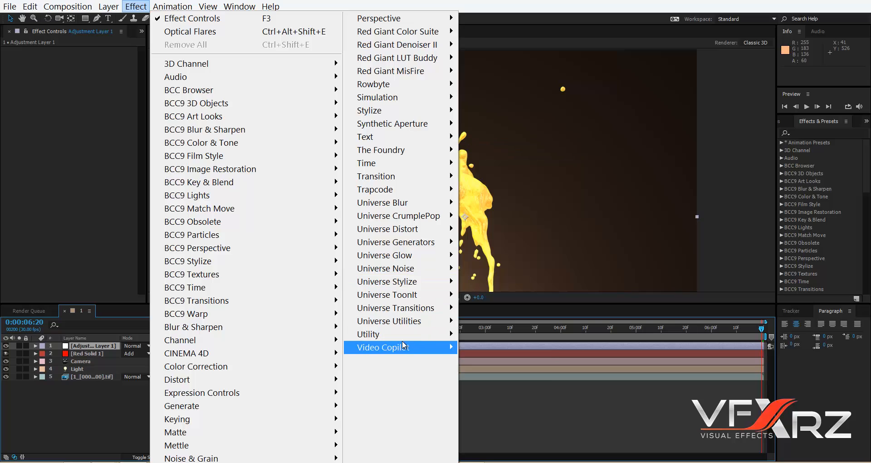
pyautogui.moveTo(436, 335)
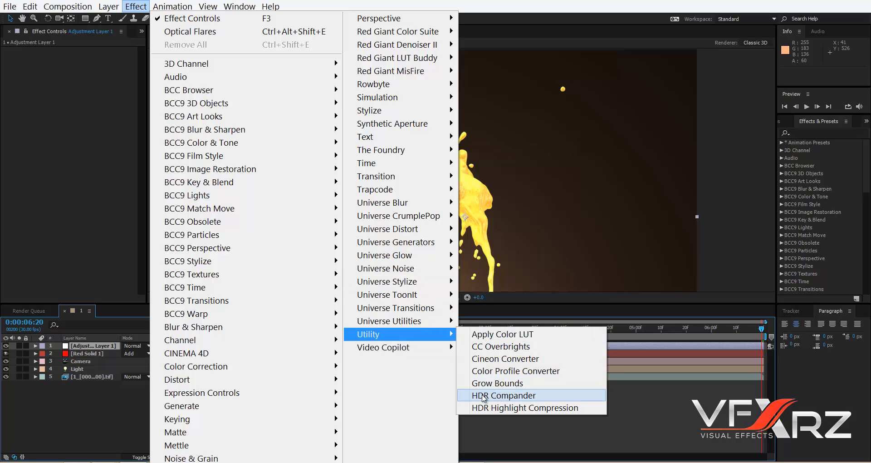
pyautogui.click(563, 397)
# Step: Set HDR Compander to Expand Range with gain 1.50 and gamma 2.95, and preview the graded splash along the timeline
pyautogui.click(108, 58)
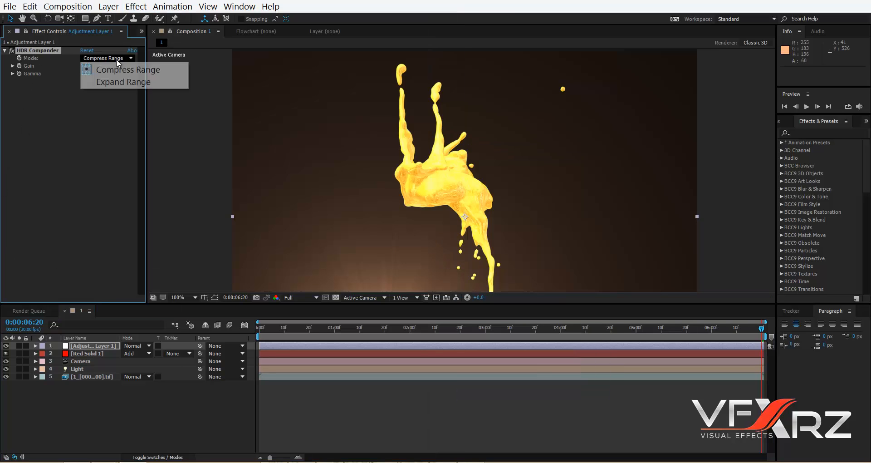
pyautogui.click(130, 83)
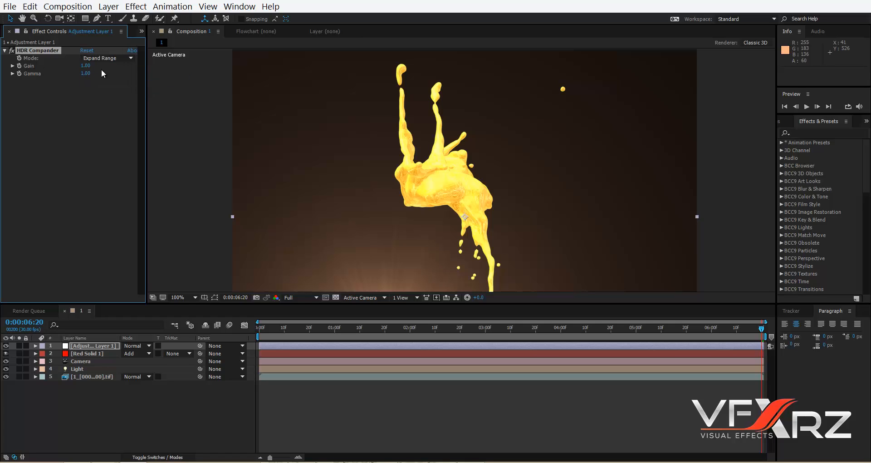
pyautogui.moveTo(87, 65); pyautogui.dragTo(90, 65)
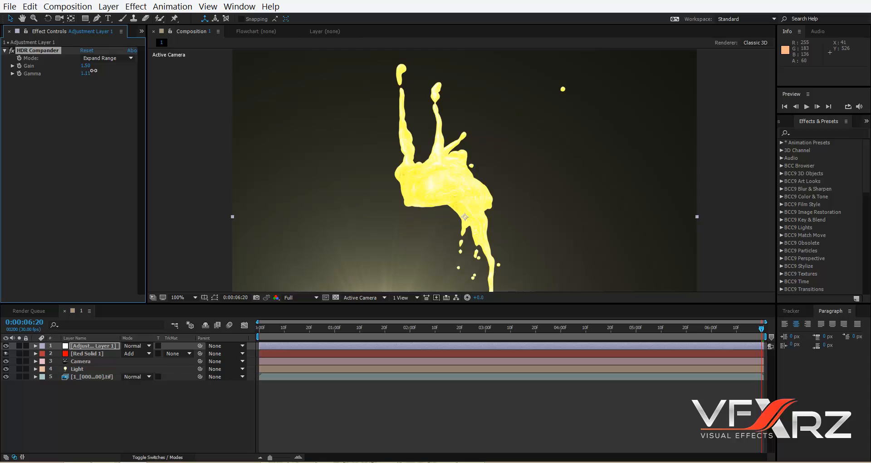
pyautogui.moveTo(118, 69); pyautogui.dragTo(175, 73)
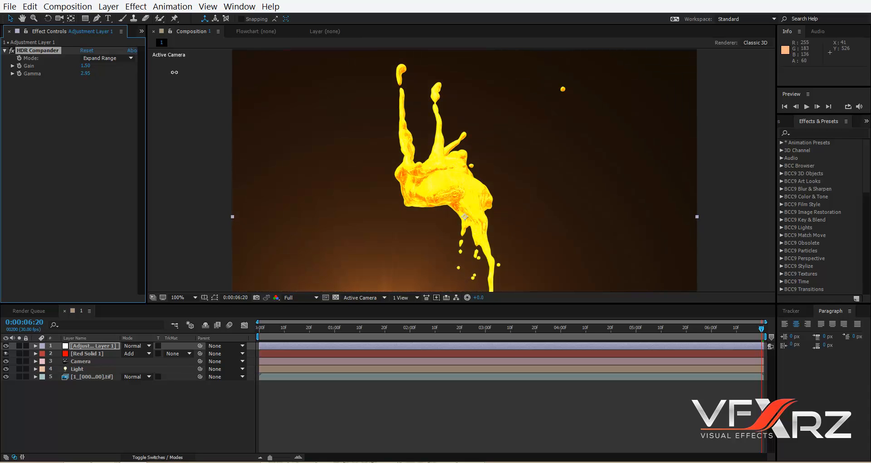
pyautogui.moveTo(608, 328); pyautogui.dragTo(375, 339)
pyautogui.press('space')
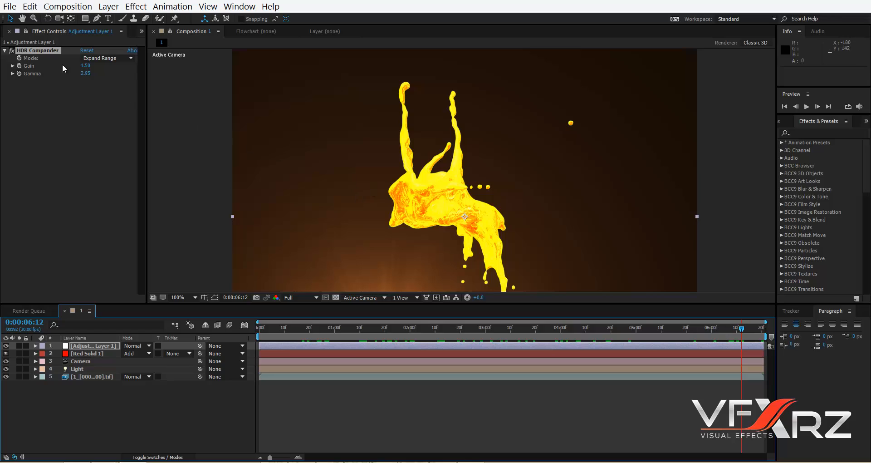
# Step: Set the HDR Compander gamma to 2.74 and gain to 1.20, and scrub to 0:00:04:02 to check the look
pyautogui.moveTo(85, 74); pyautogui.dragTo(83, 76)
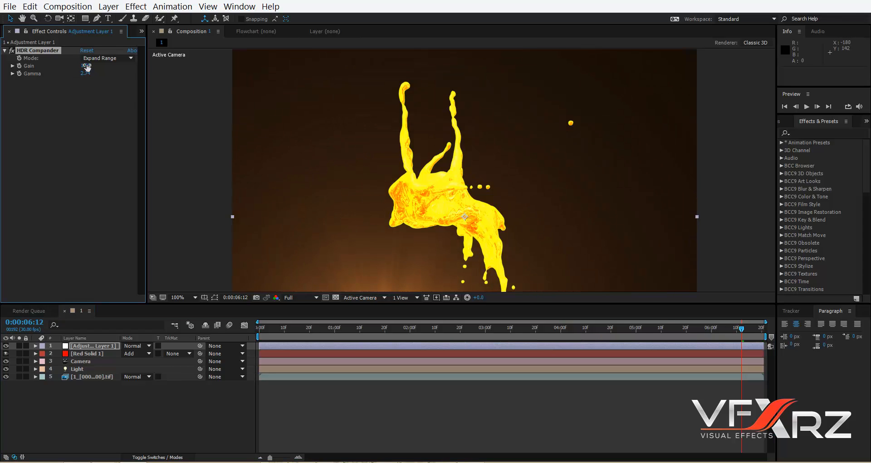
pyautogui.moveTo(84, 65); pyautogui.dragTo(85, 66)
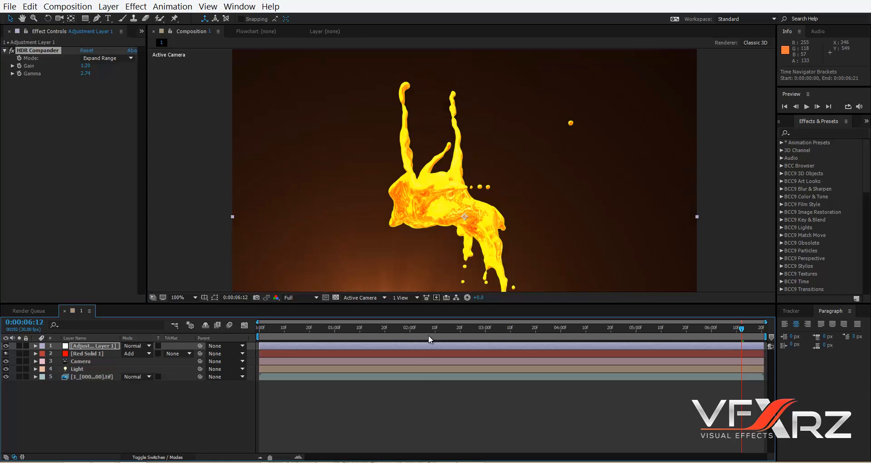
pyautogui.press('space')
pyautogui.moveTo(543, 340); pyautogui.dragTo(566, 330)
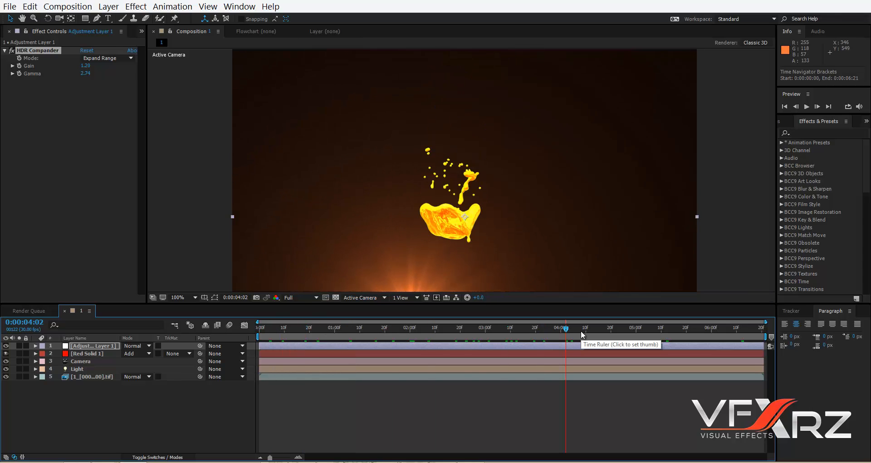